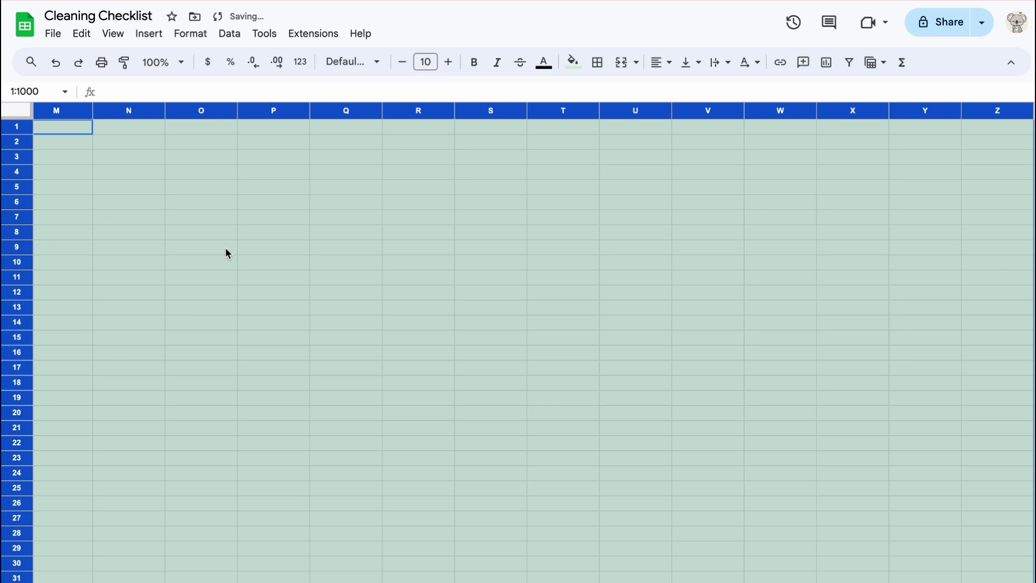
- Enter "Cleaning Checklist" in B2 and format it bold at font size 13
click(226, 250)
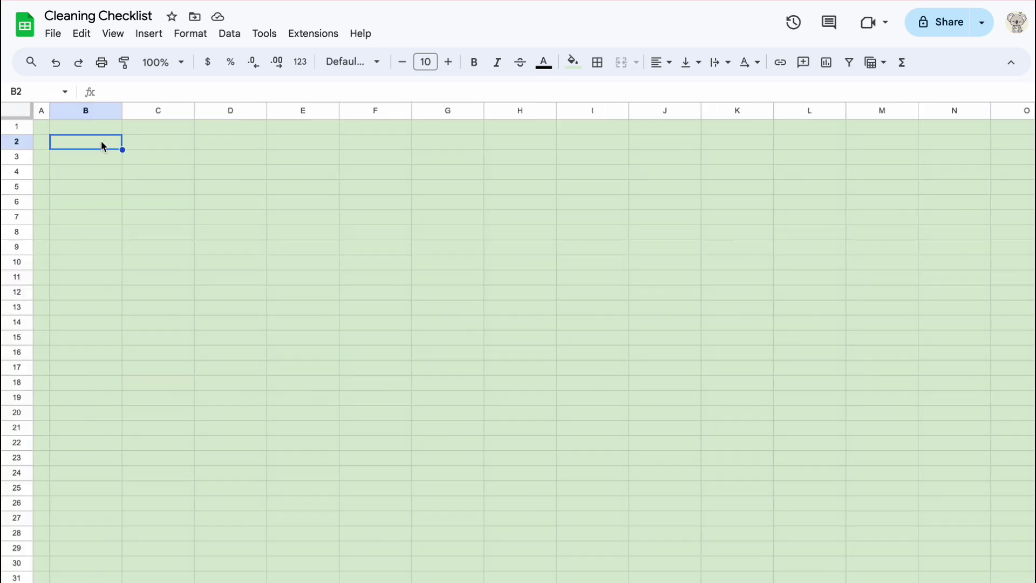
text(Cleaning Checklist)
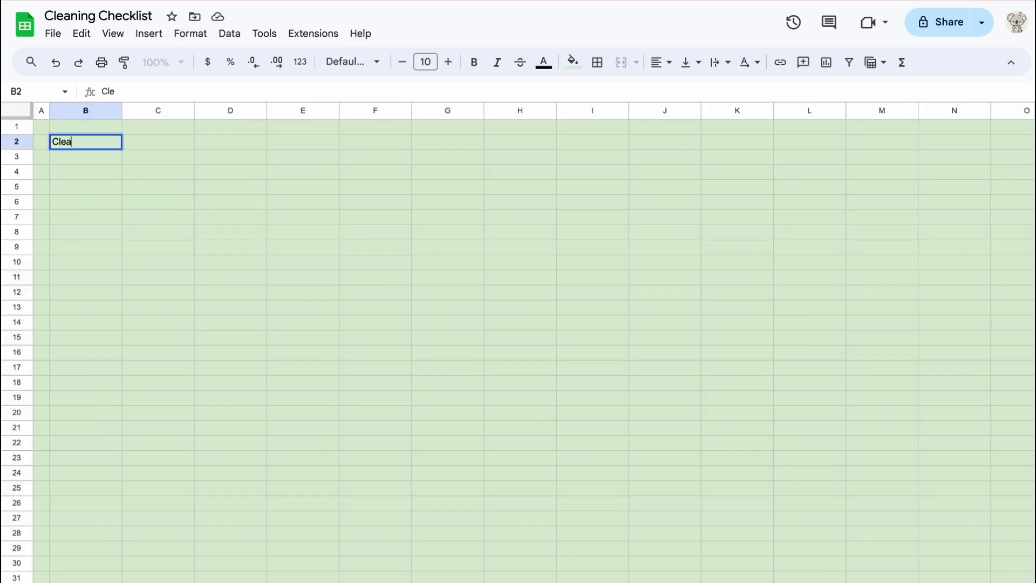
key(Return)
click(99, 142)
click(450, 62)
click(449, 62)
click(449, 62)
click(473, 62)
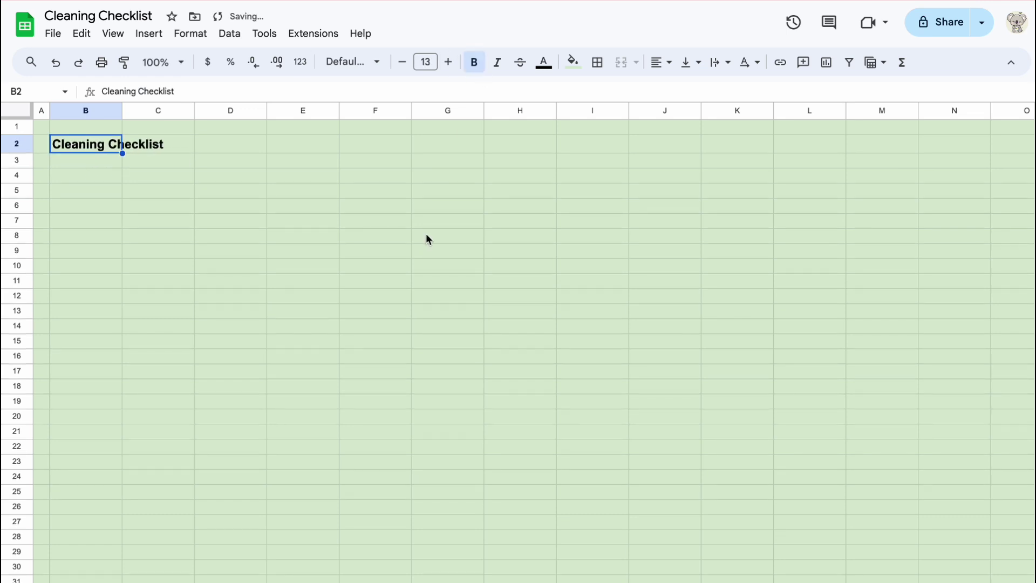
- Color the title text in B2 dark gray and make row 2 taller
click(543, 62)
click(592, 112)
click(544, 62)
click(575, 112)
drag(16, 153, 17, 160)
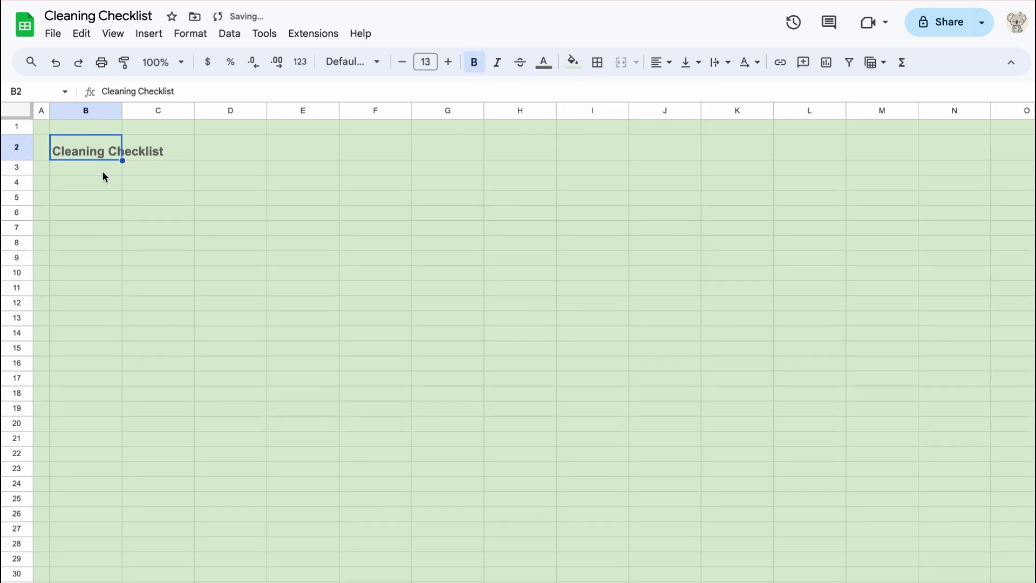
- Center the title horizontally and vertically in B2 and widen column B to fit it
click(83, 161)
click(83, 151)
click(659, 62)
click(680, 88)
click(687, 62)
click(710, 88)
drag(158, 147, 85, 147)
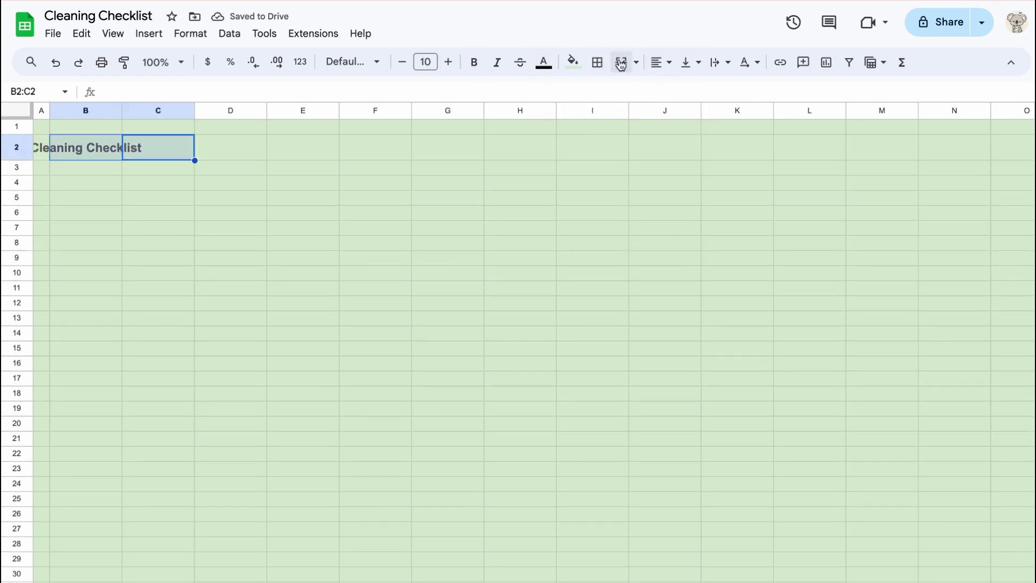
drag(123, 111, 193, 111)
- Fill the title cell B2 with a golden yellow background after trying other yellow shades
click(121, 147)
click(573, 62)
click(623, 129)
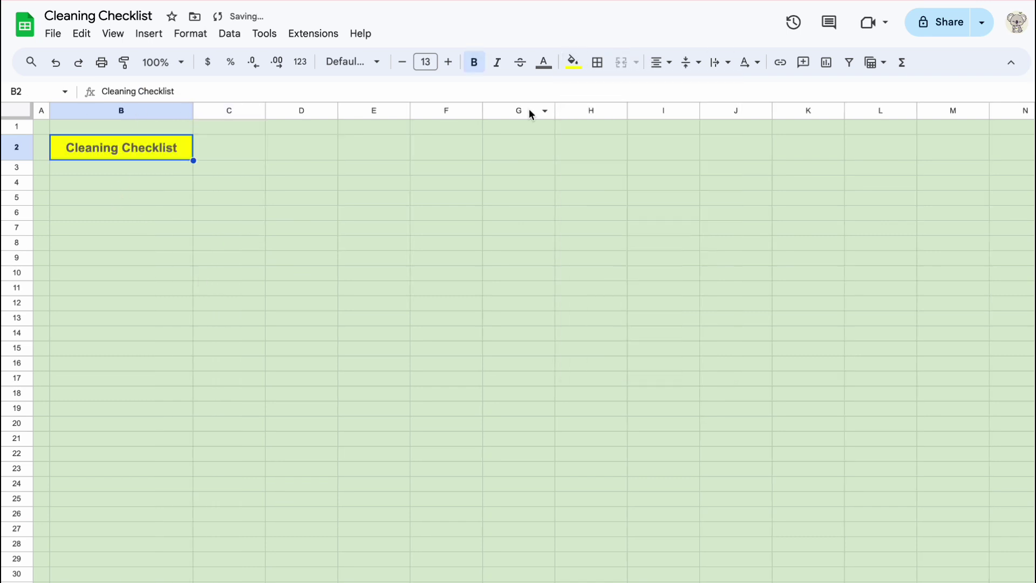
click(573, 62)
click(626, 144)
click(572, 62)
click(624, 181)
click(623, 182)
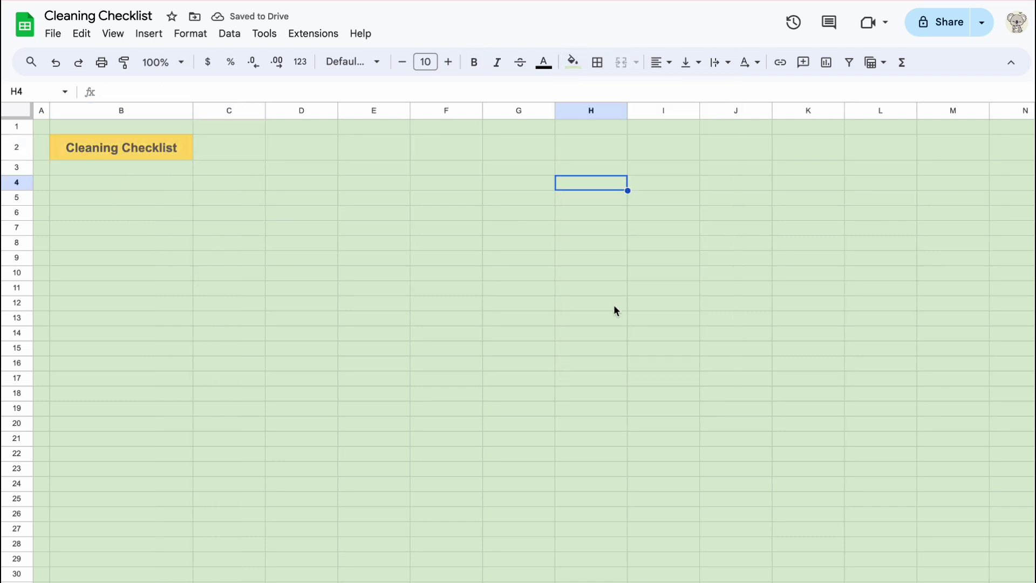
- Enter the label "Month" in B4 and the label "Date" in B6
click(125, 184)
text(Month)
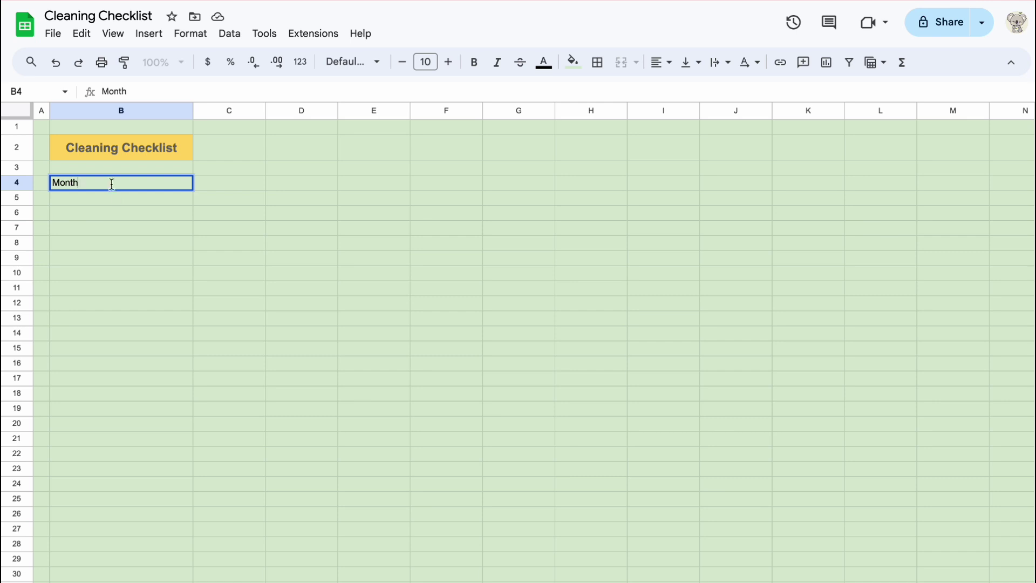
double_click(83, 188)
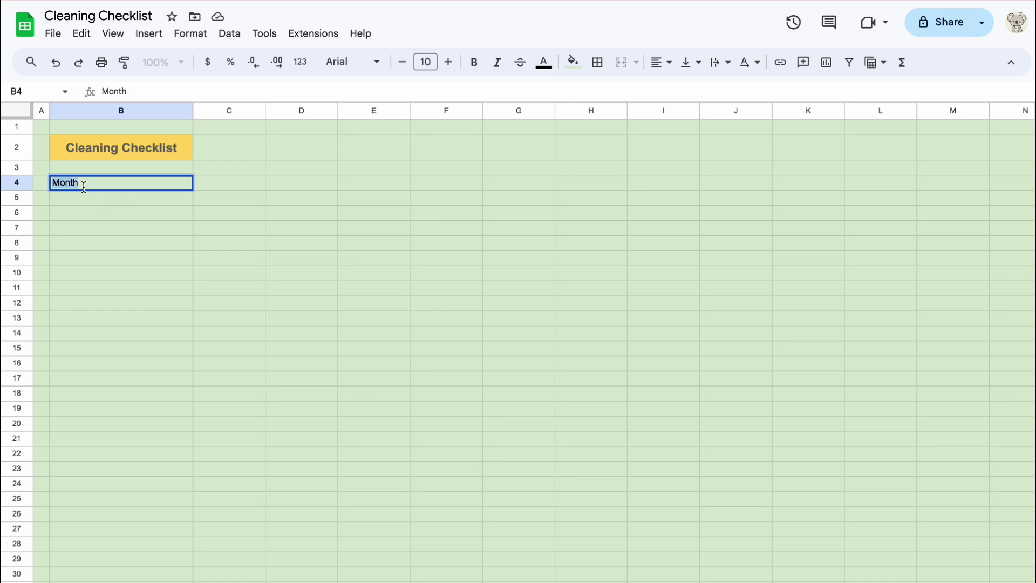
text(th)
key(Return)
click(138, 212)
text(Date)
key(Up)
key(Up)
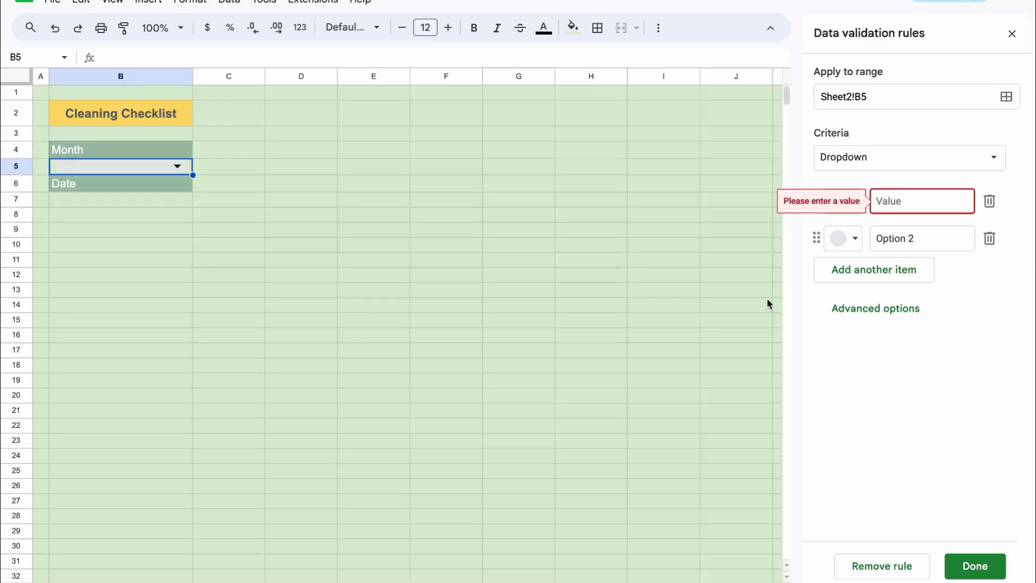
- Enter January, February, March, April and May as the dropdown items for B5
text(January)
key(Tab)
text(February)
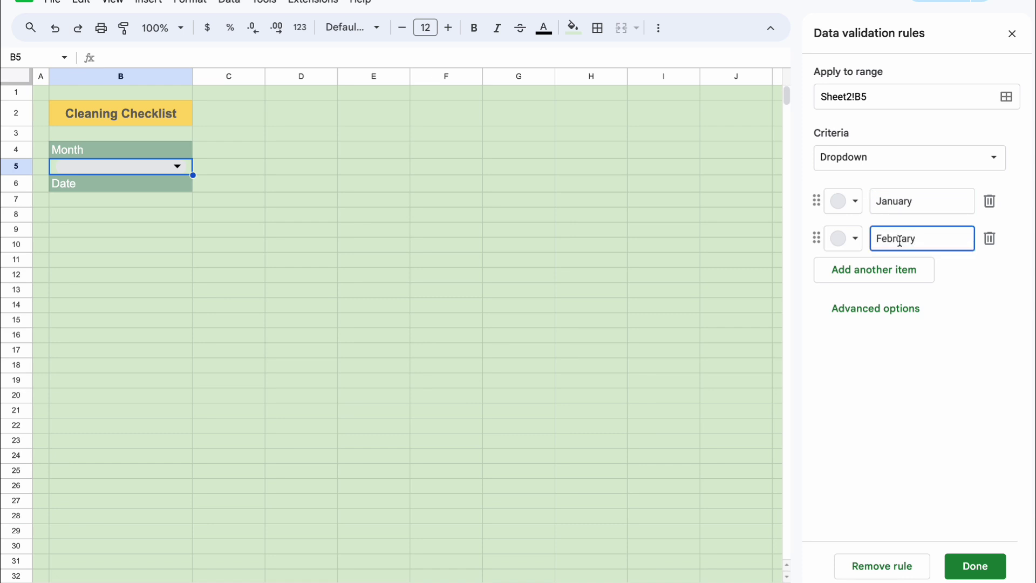
key(Return)
text(March)
key(Return)
key(Return)
text(May)
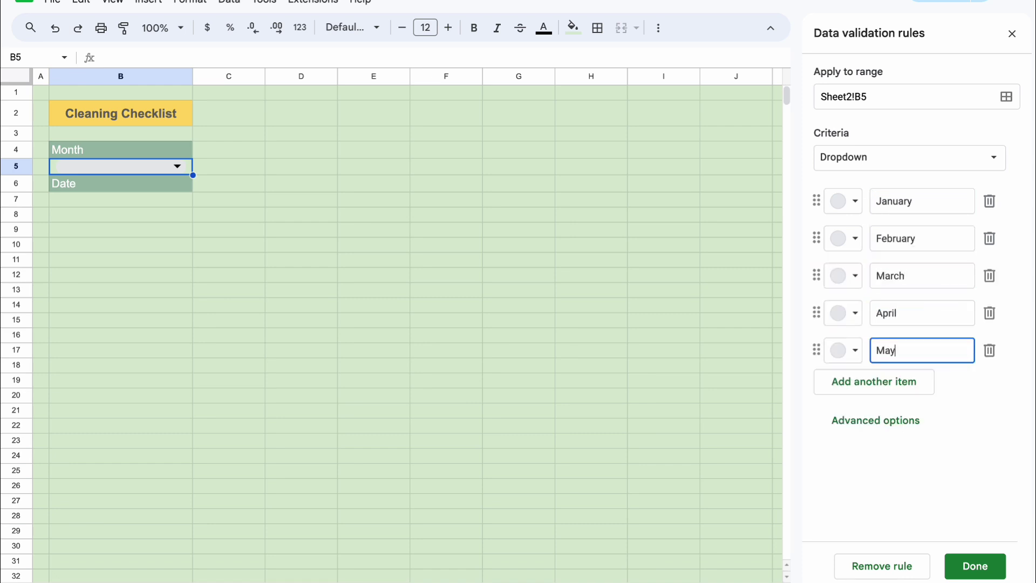
- Add the months June through December as further dropdown items for B5
key(Return)
text(June)
key(Return)
text(July)
key(Return)
text(August)
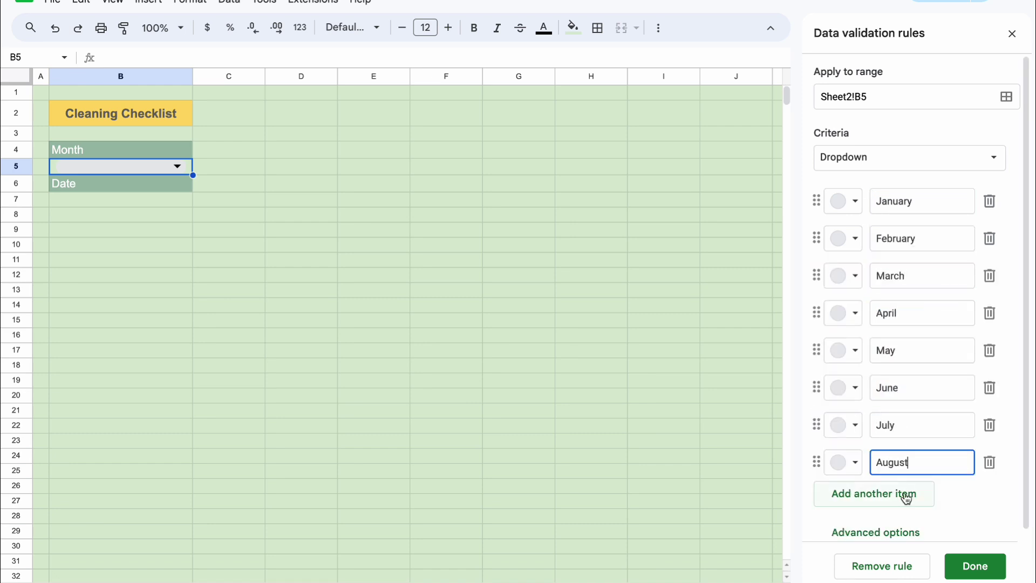
key(Return)
text(September)
key(Return)
text(October)
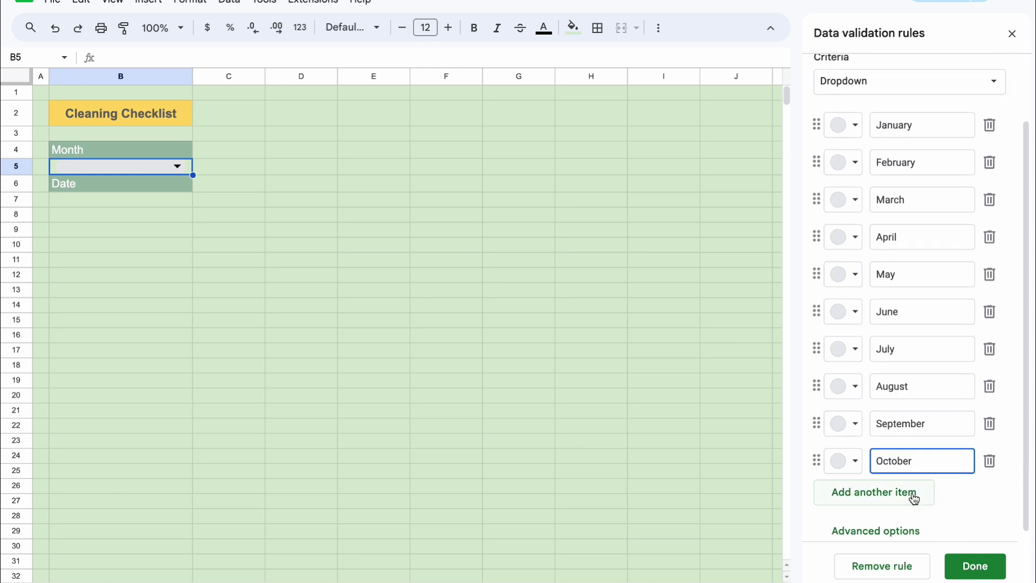
key(Return)
text(November)
key(Return)
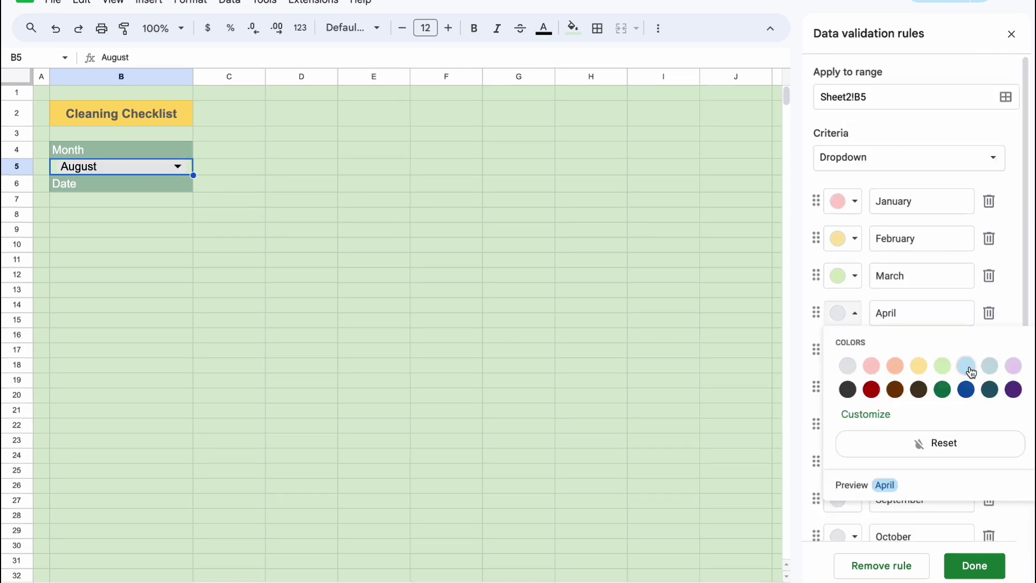
- Color the month items from April to December in repeating light blue, pink, yellow and green, and save the dropdown rule
click(968, 370)
click(846, 349)
click(871, 402)
click(846, 386)
click(918, 439)
click(845, 424)
click(944, 479)
click(845, 460)
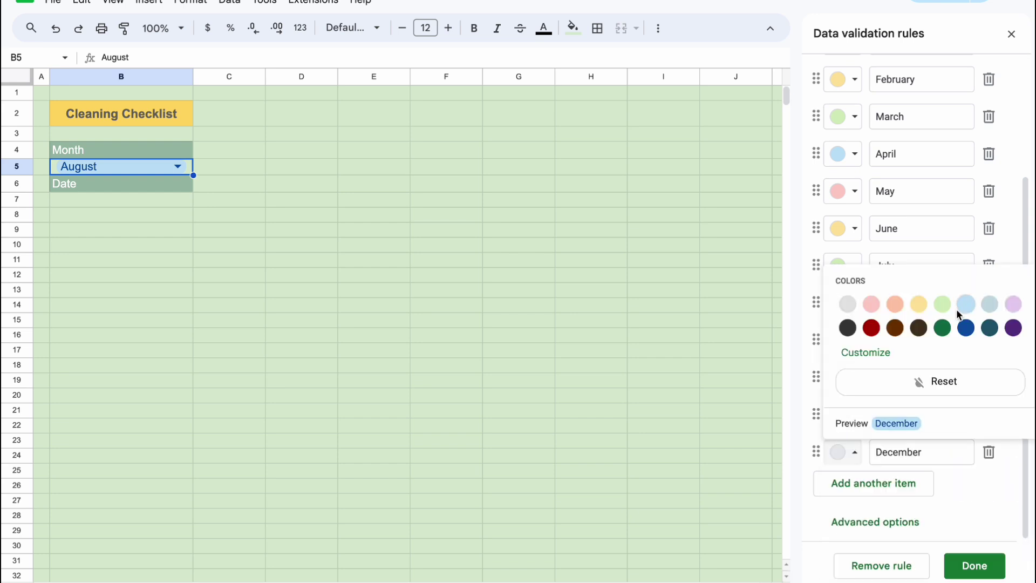
click(961, 308)
click(973, 565)
click(177, 166)
click(1011, 34)
- Center the selected month in B5 and make it bold
click(656, 27)
click(683, 54)
click(473, 28)
click(141, 260)
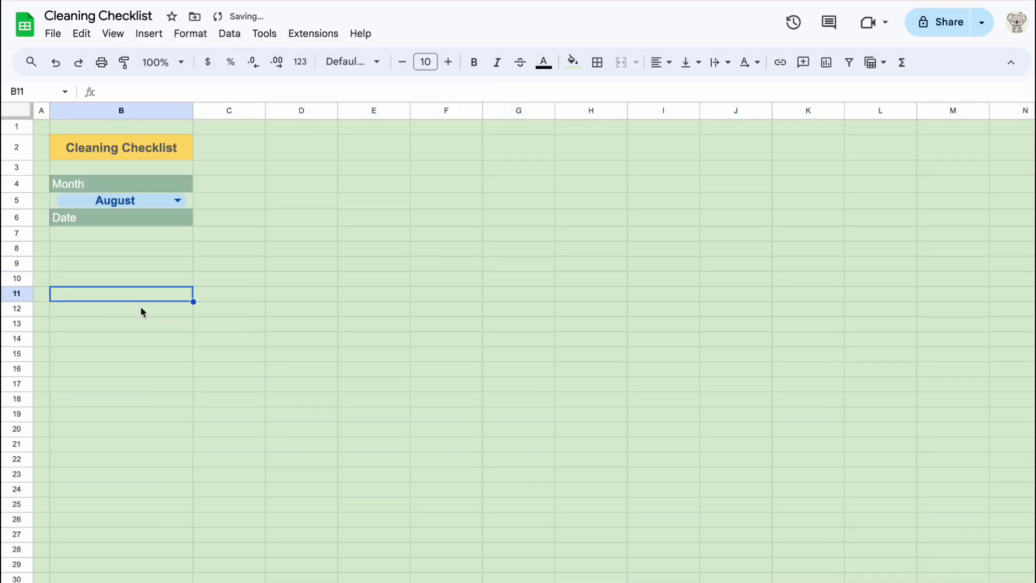
- Enter the formula =today() in B7 below the Date label
click(130, 234)
text(=today())
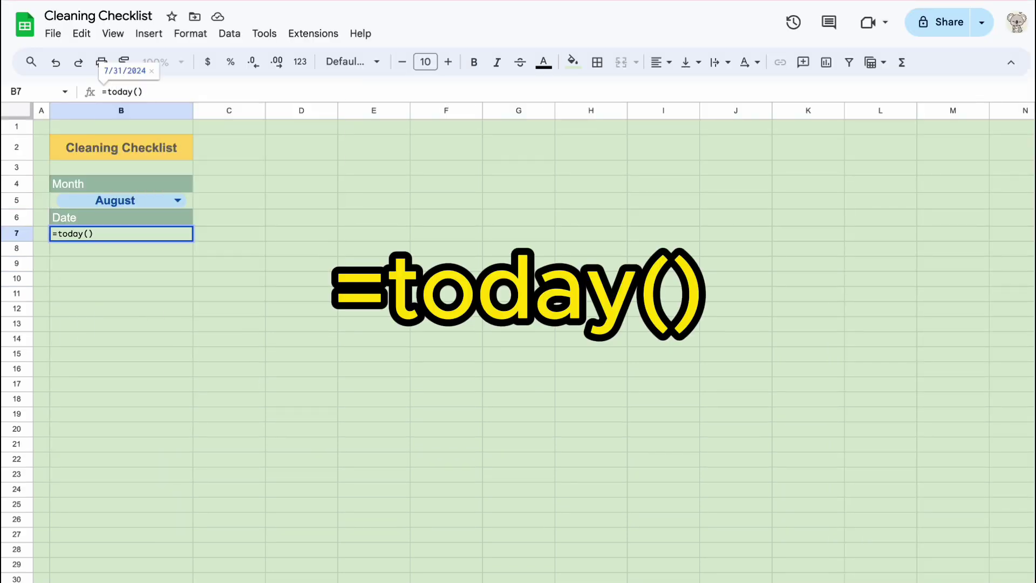
key(Return)
- Format the date in B7 as bold dark green text
click(152, 234)
click(544, 63)
click(614, 210)
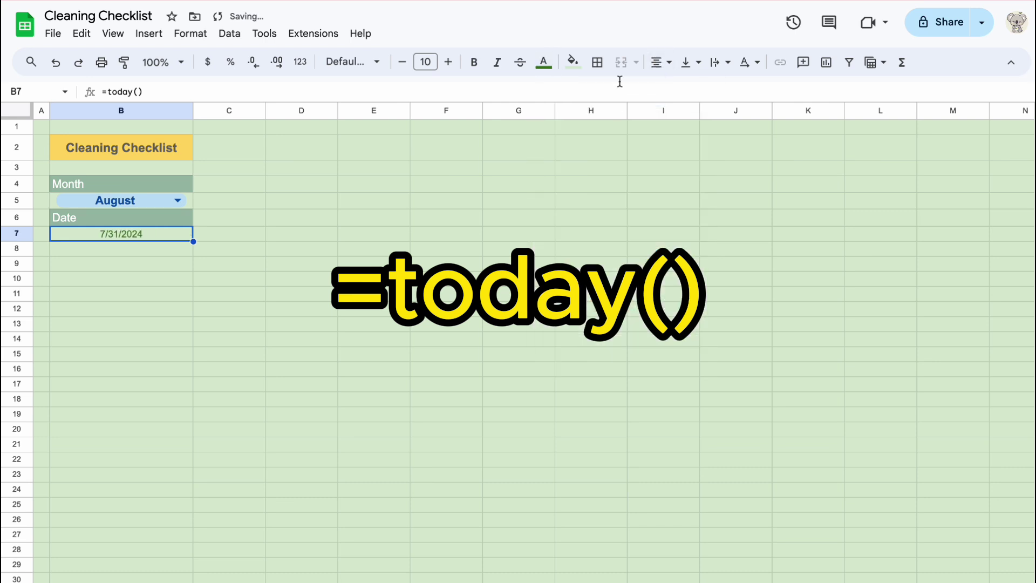
click(474, 62)
click(148, 308)
- Make row 8 taller and enter "To do List" in B8
click(135, 251)
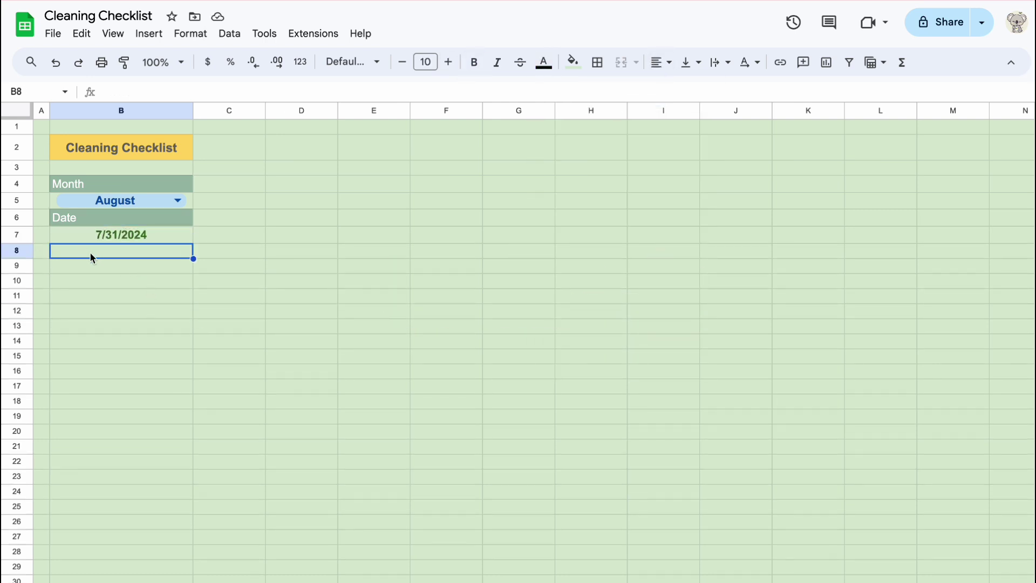
drag(19, 243, 19, 268)
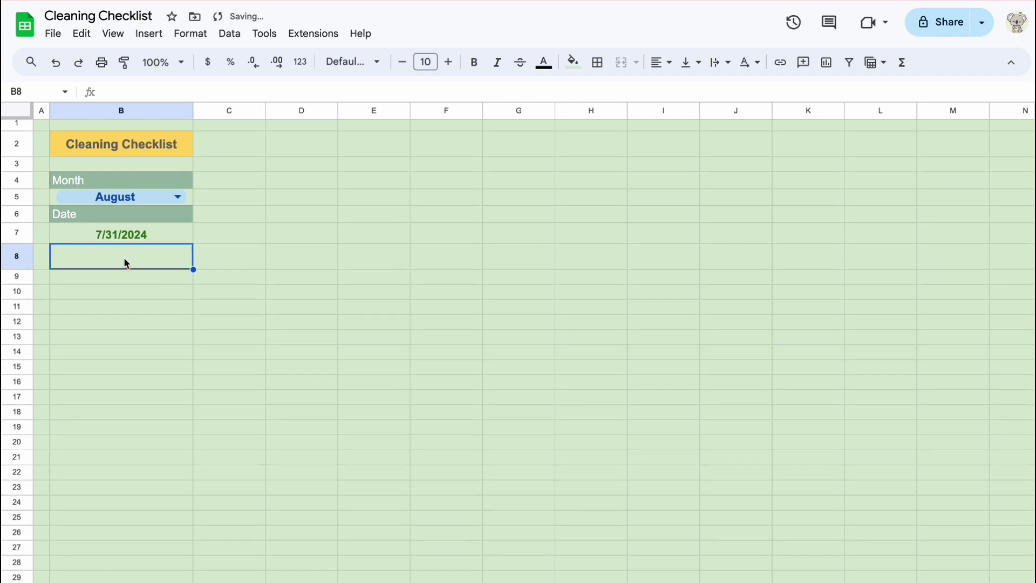
text(To do List)
key(Escape)
- Give B8 the title's golden yellow fill and gray text
click(572, 62)
click(621, 176)
click(543, 62)
click(595, 113)
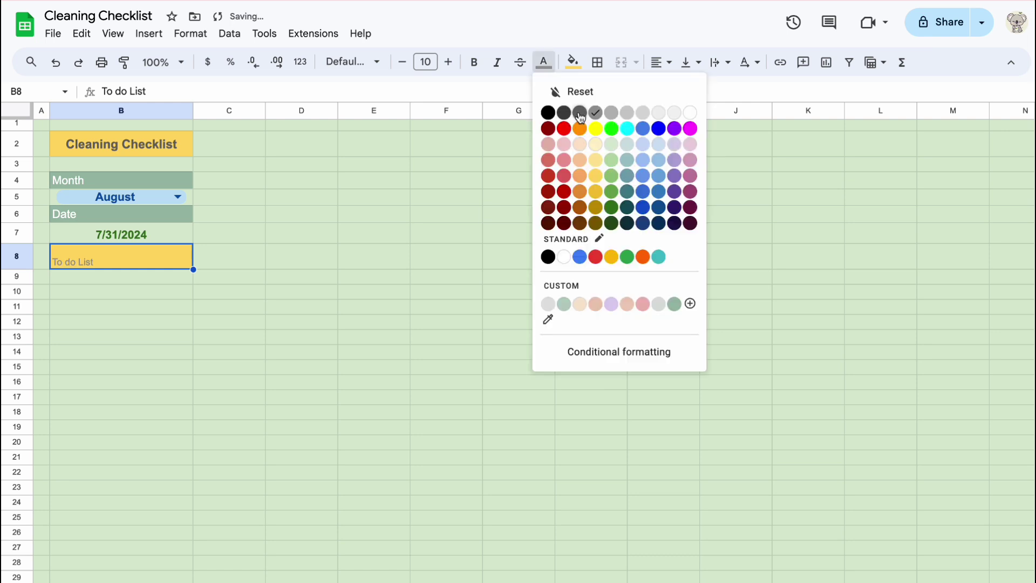
- Center the "To do List" heading horizontally and set its font size to 14
click(662, 62)
click(683, 92)
click(448, 61)
click(448, 61)
click(448, 62)
click(447, 61)
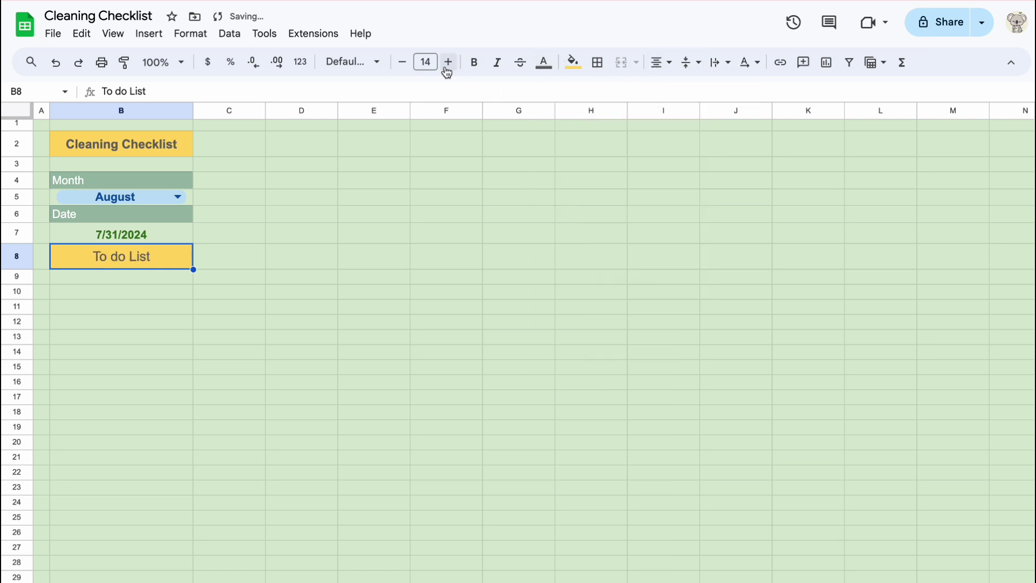
- Set "To do List" in bold Roboto Serif and apply Roboto Serif to the "Cleaning Checklist" title as well
click(353, 62)
click(378, 204)
click(482, 67)
click(185, 138)
click(352, 61)
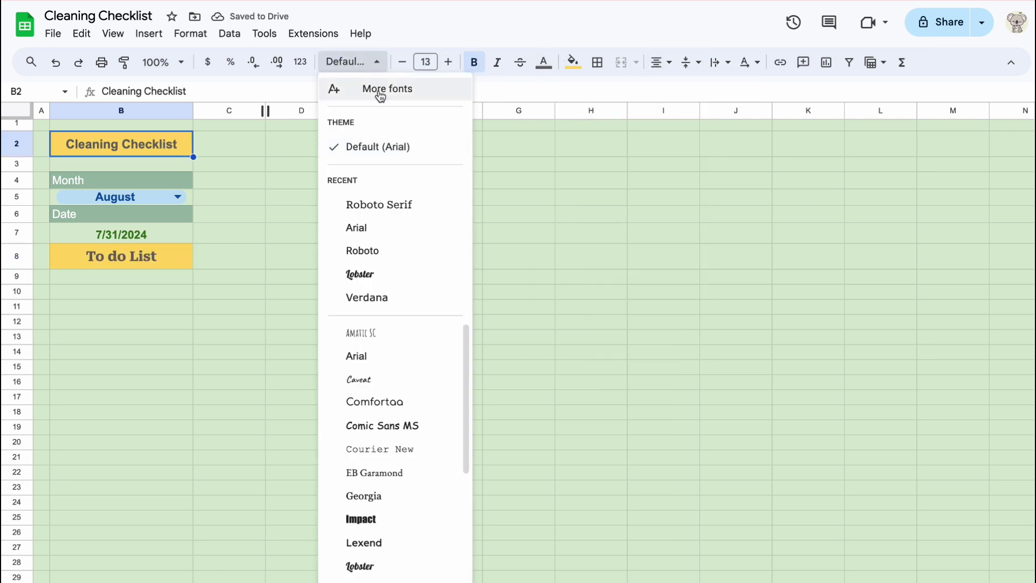
click(378, 204)
- Increase the "Cleaning Checklist" title's font size by one point and set "To do List" to size 13
click(152, 259)
click(161, 143)
click(448, 61)
click(152, 259)
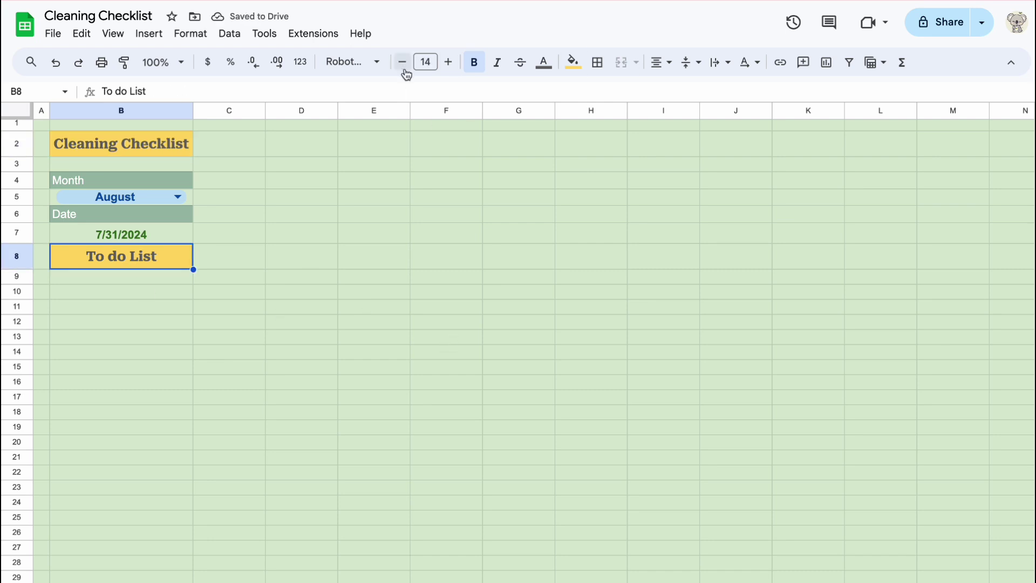
click(402, 62)
click(161, 306)
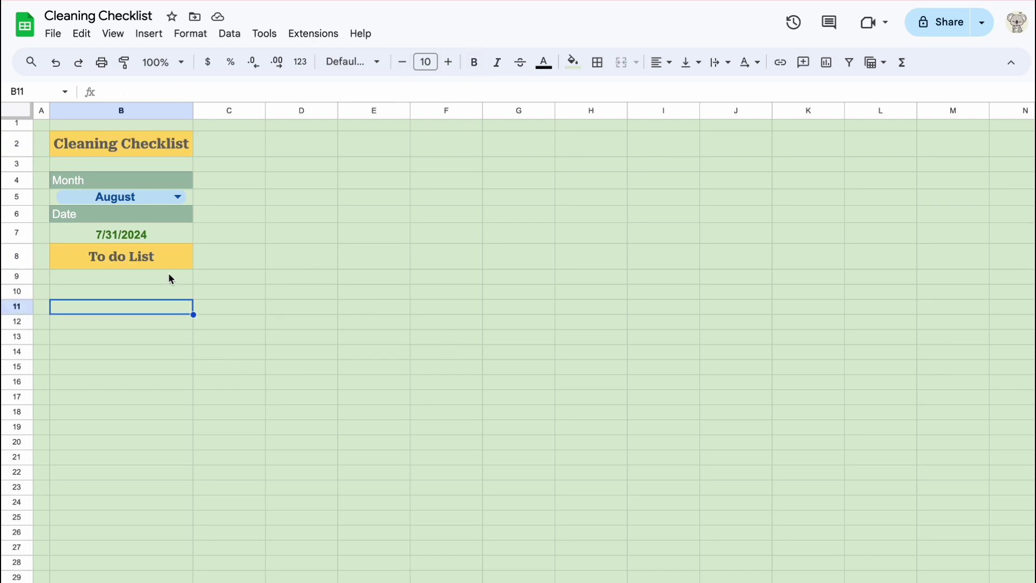
- Number cells A9:A18 from 1 to 10 and set the numbers to font size 11
click(37, 276)
key(Return)
text(3)
drag(44, 277, 44, 307)
drag(50, 314, 45, 472)
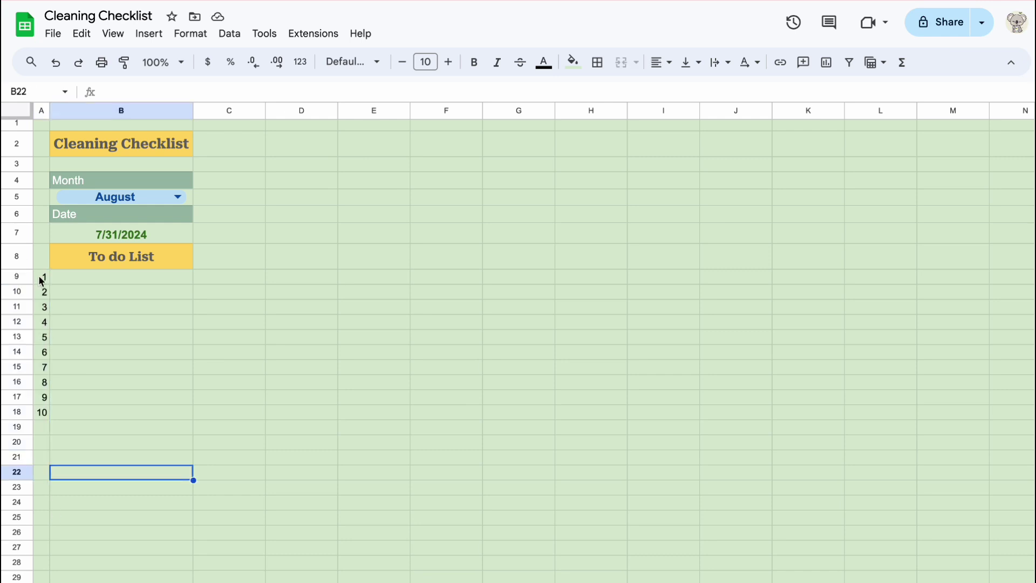
drag(38, 277, 42, 412)
click(448, 62)
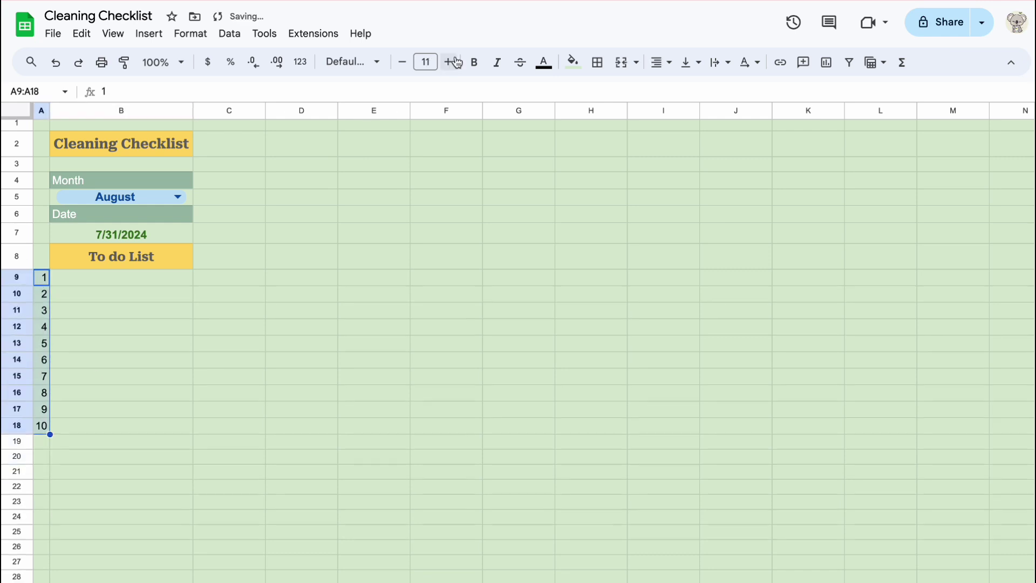
- Fill B9:B18 with light gray and narrow column C into a thin spacer
drag(81, 278, 134, 430)
click(572, 61)
click(571, 283)
click(453, 393)
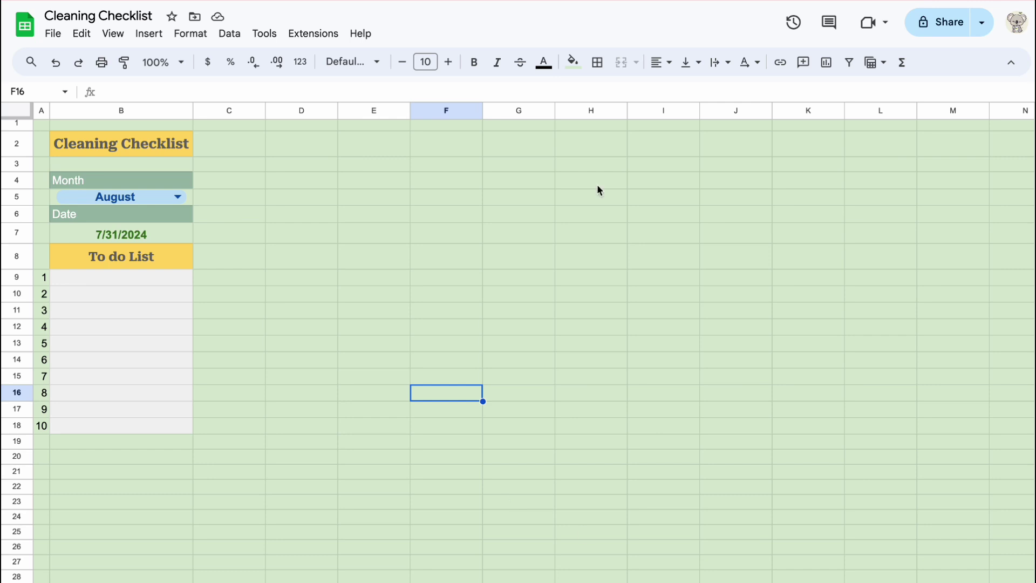
drag(265, 110, 208, 110)
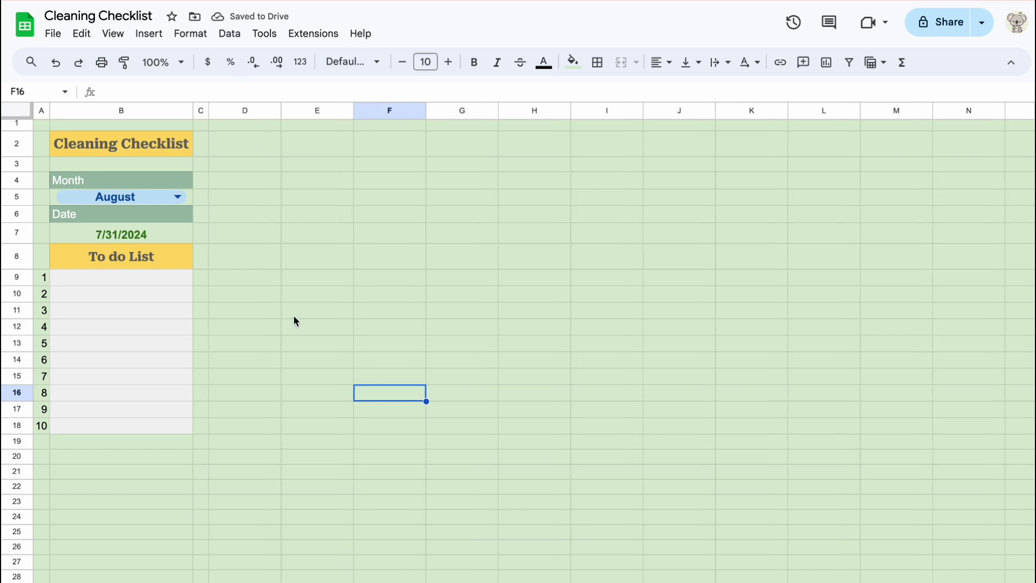
- Center the date in B7 vertically and make rows 4 to 7 slightly taller
click(156, 234)
click(686, 63)
click(713, 92)
drag(19, 188, 19, 230)
click(317, 263)
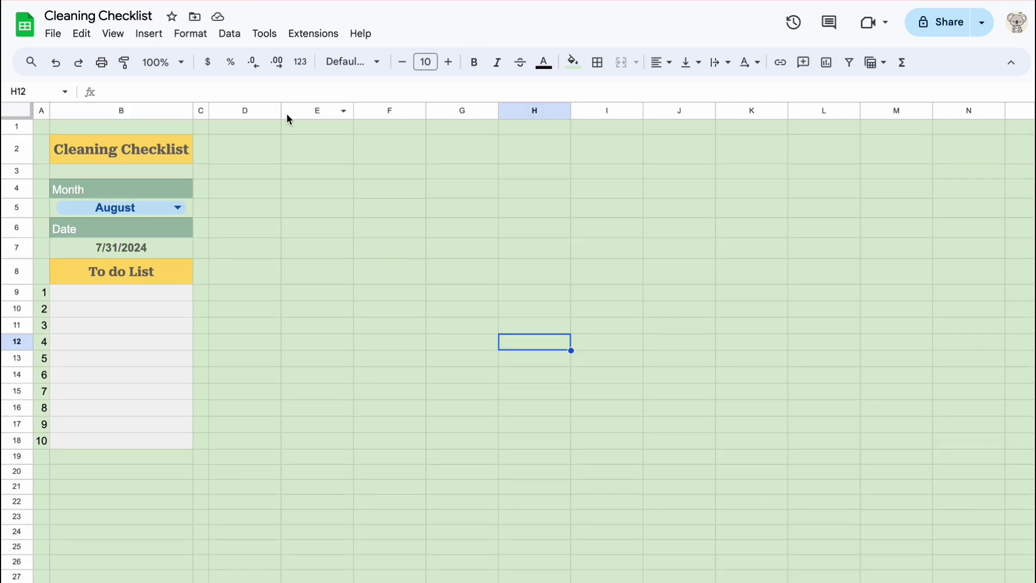
- Narrow column D to about half its width and widen column E to about double
drag(281, 110, 248, 110)
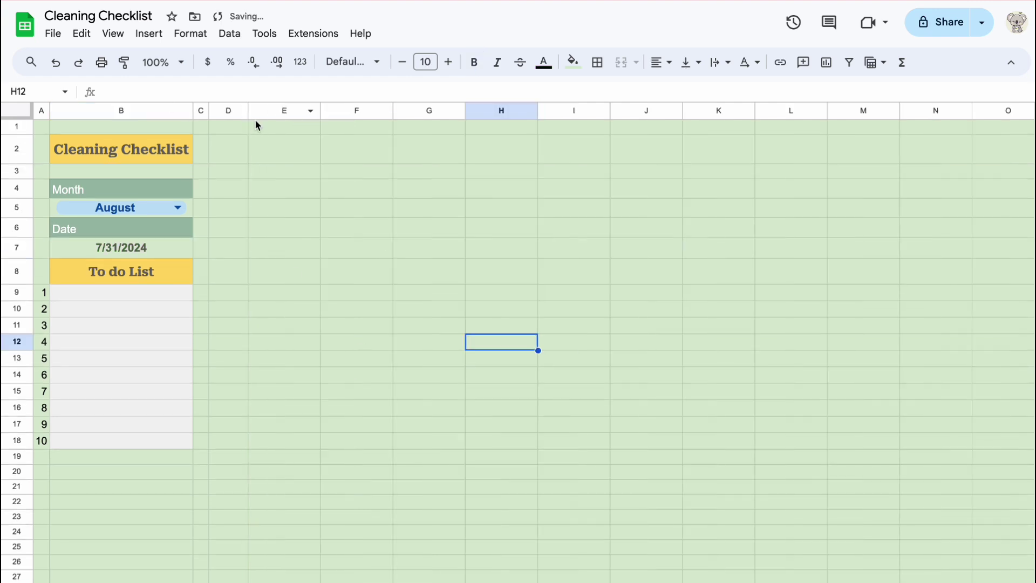
click(290, 271)
drag(320, 111, 395, 111)
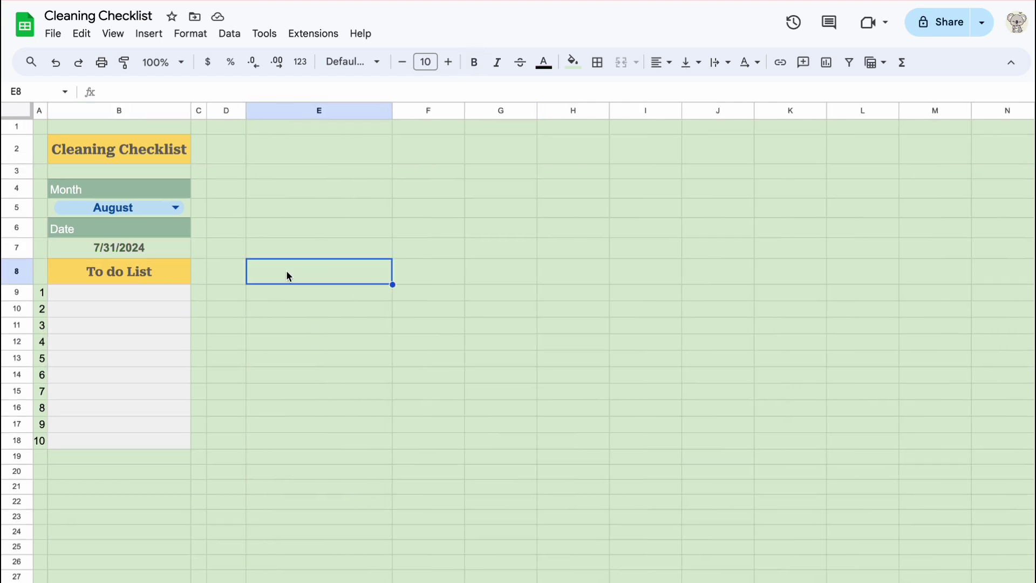
- Enter "Week 1" in E8 and center D8:F8 horizontally and vertically at font size 11
text(Week 1)
key(Return)
drag(228, 271, 429, 273)
click(660, 62)
click(673, 89)
click(691, 62)
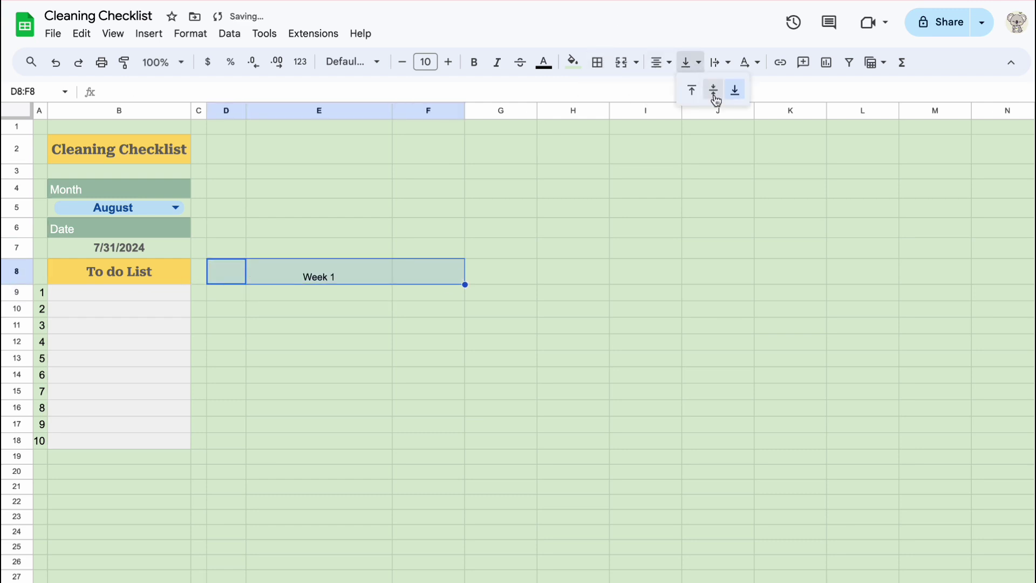
click(712, 88)
click(448, 62)
click(426, 272)
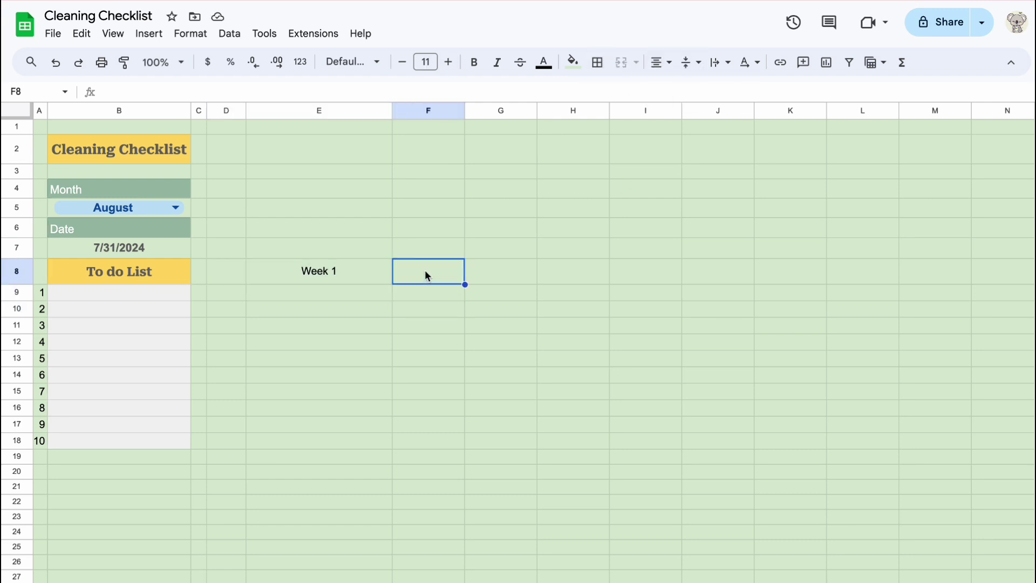
- Enter "Who?" in F8 and fill D8:F18 with the custom light peach color
text(Who?)
key(Return)
drag(227, 273, 453, 448)
click(573, 62)
click(610, 300)
click(626, 457)
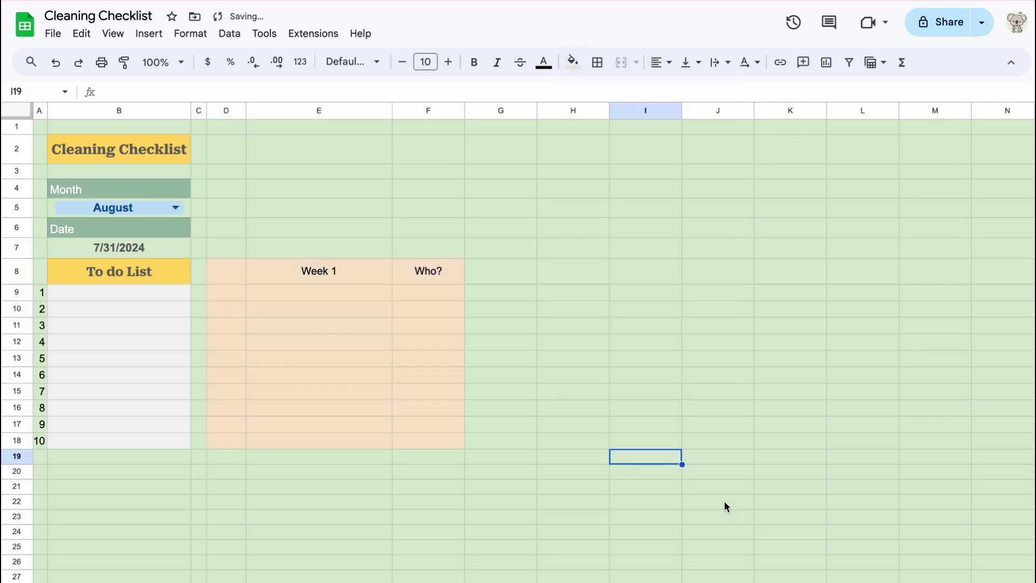
- Fill the Week 1 task cells E9:E18 with white
drag(283, 301, 316, 441)
click(573, 62)
click(703, 113)
click(501, 502)
drag(283, 292, 318, 441)
click(573, 62)
click(719, 112)
- Fill the to-do cells B9:B18 with white and narrow column D to fit a checkbox
drag(119, 292, 119, 441)
click(573, 62)
click(720, 113)
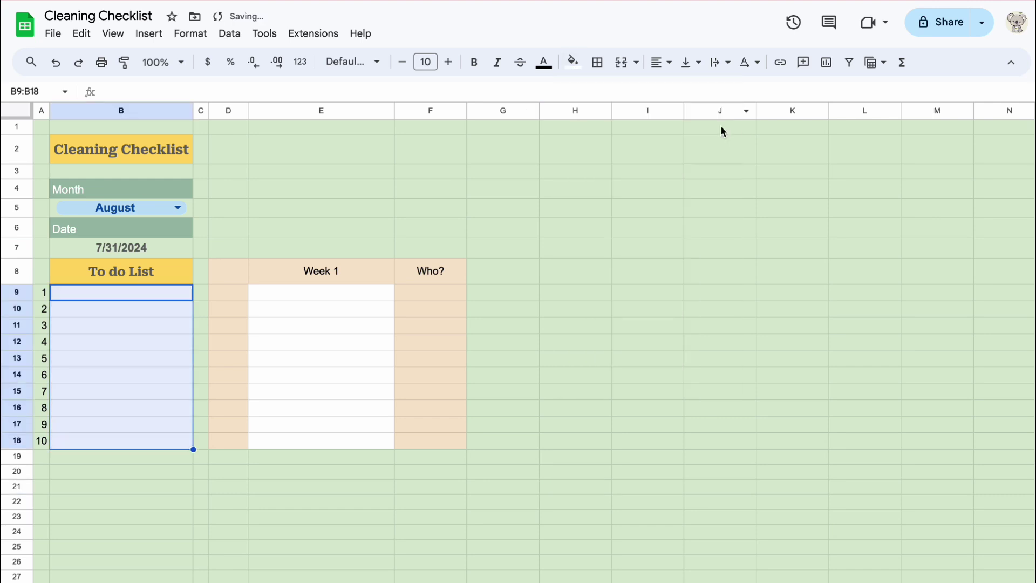
click(701, 375)
drag(248, 110, 233, 110)
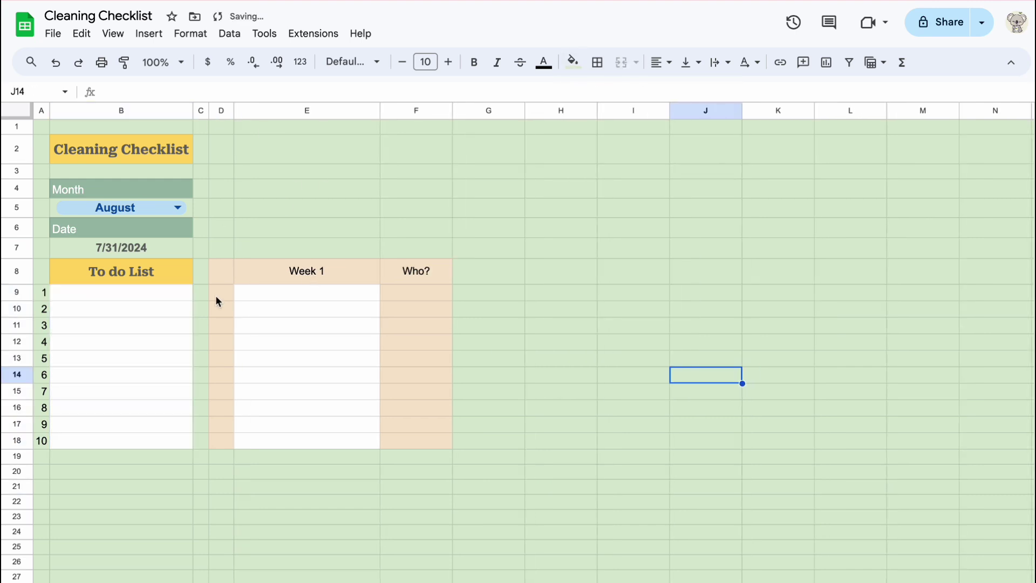
- Insert checkboxes in D9:D18 and color them dark yellow
drag(218, 298, 221, 440)
click(148, 33)
click(180, 358)
click(543, 62)
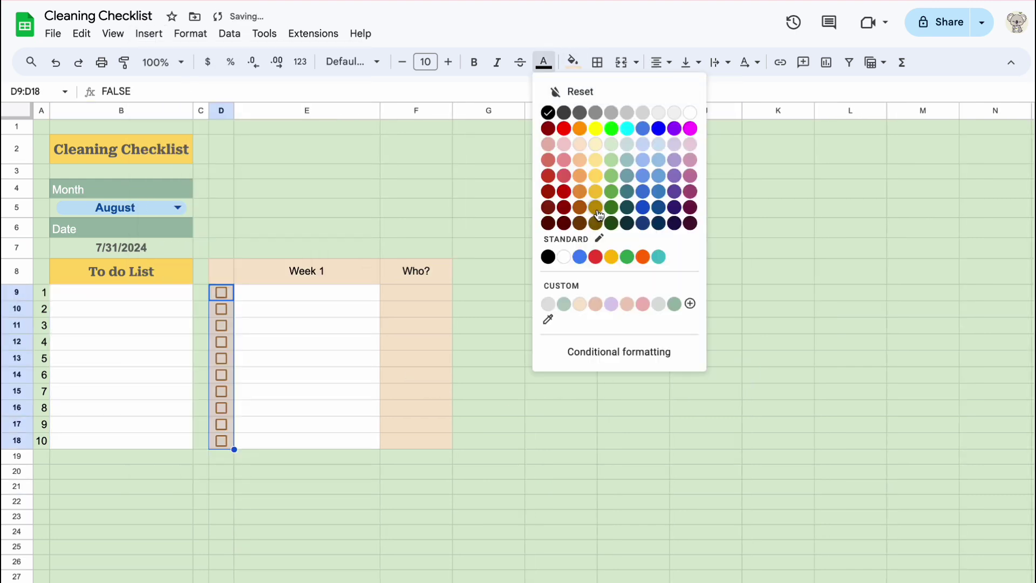
click(596, 209)
click(561, 308)
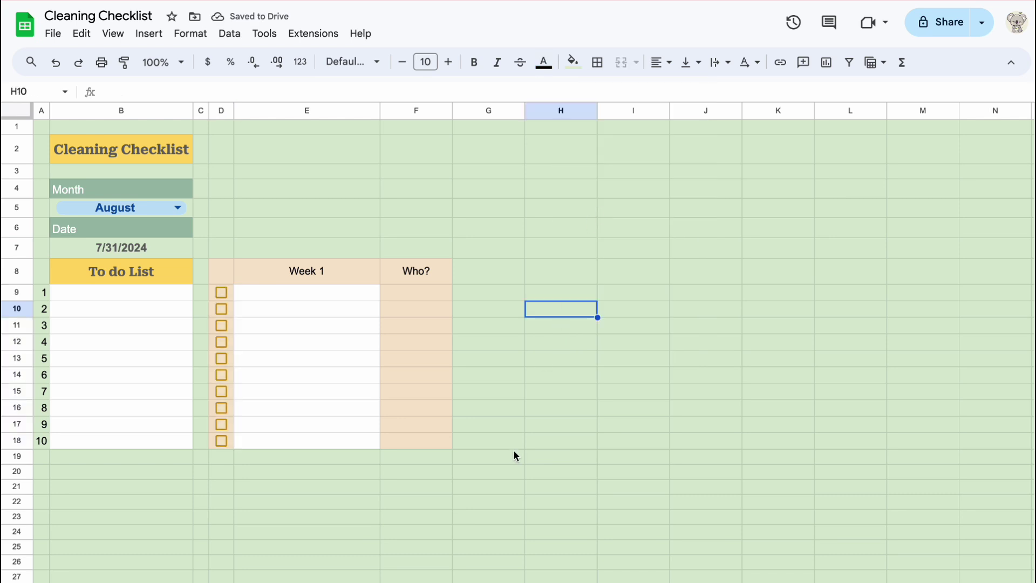
- Add a dropdown to F9:F18 with the options "Roomate 1" in light green and "Roomate 2" in light red
drag(415, 291, 398, 444)
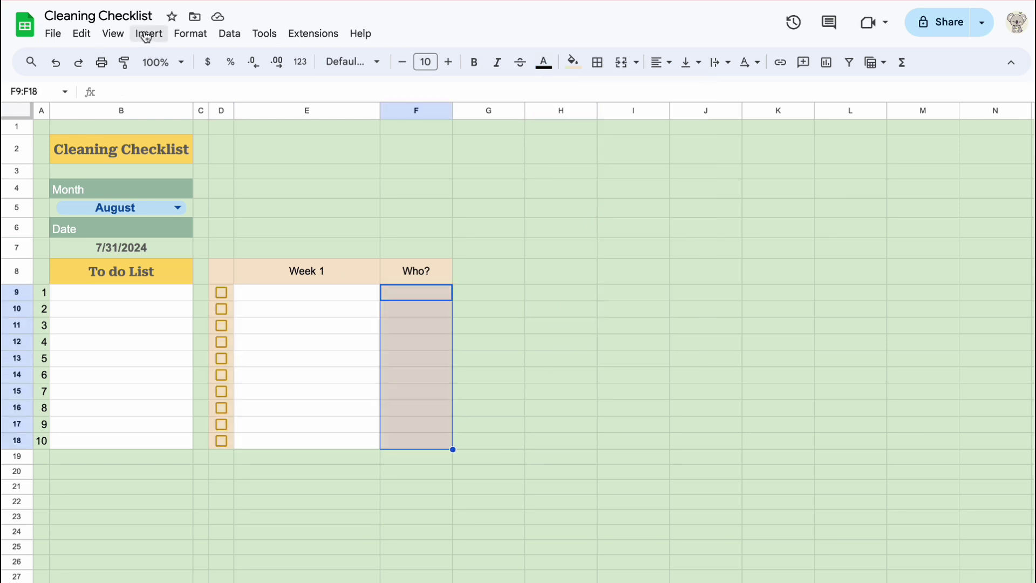
click(149, 33)
click(181, 382)
drag(914, 236, 873, 236)
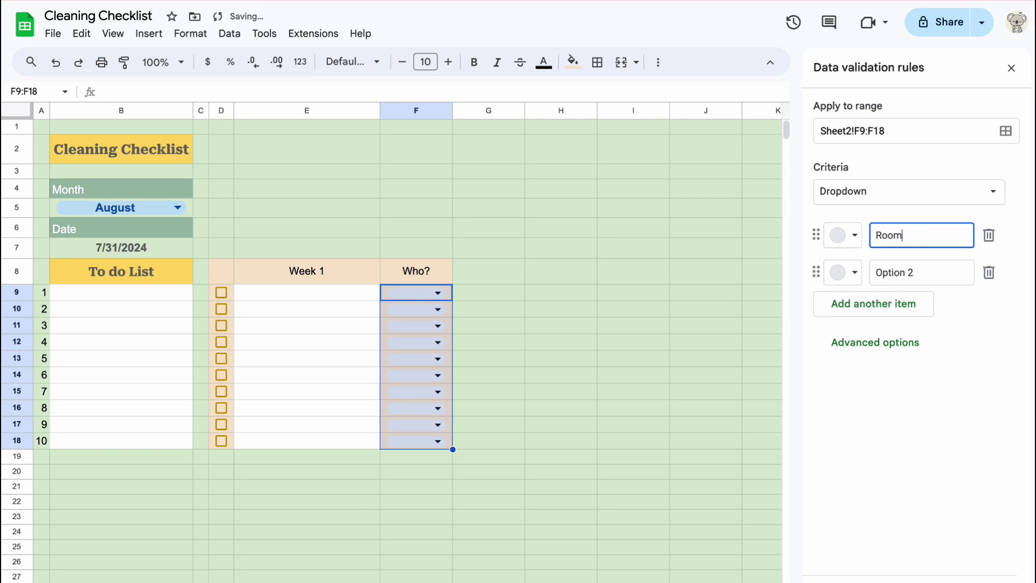
triple_click(923, 275)
text(Rom)
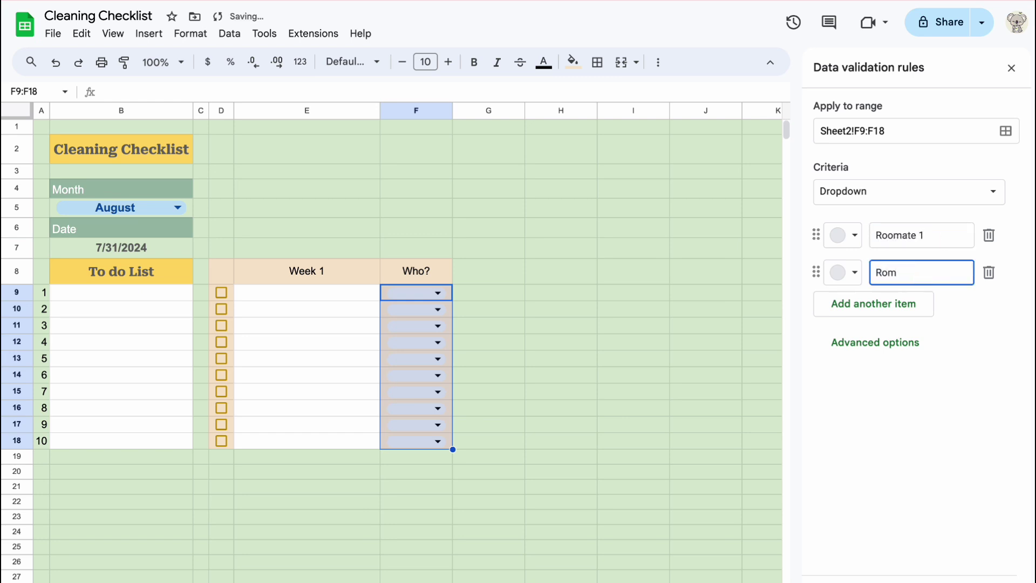
click(850, 277)
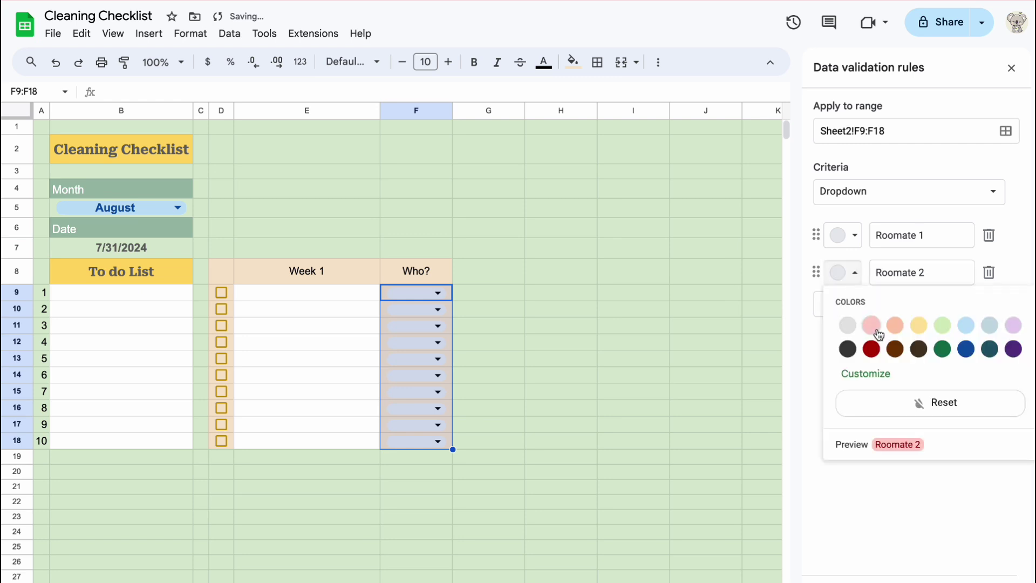
click(851, 251)
click(952, 538)
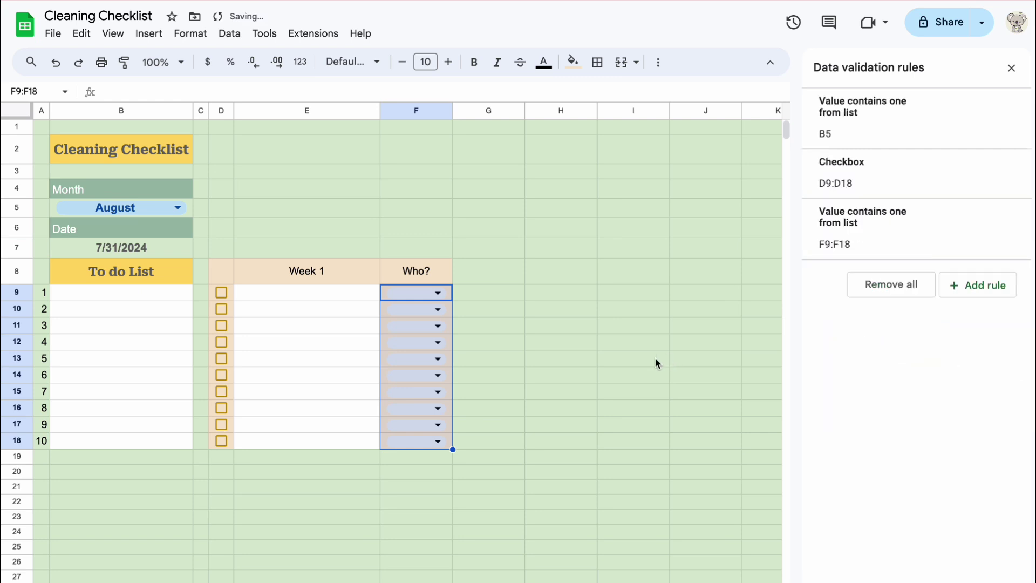
- Choose Roomate 1 in F9 and Roomate 2 in F10, widening column F slightly to fit the option names
click(600, 333)
click(438, 293)
click(409, 313)
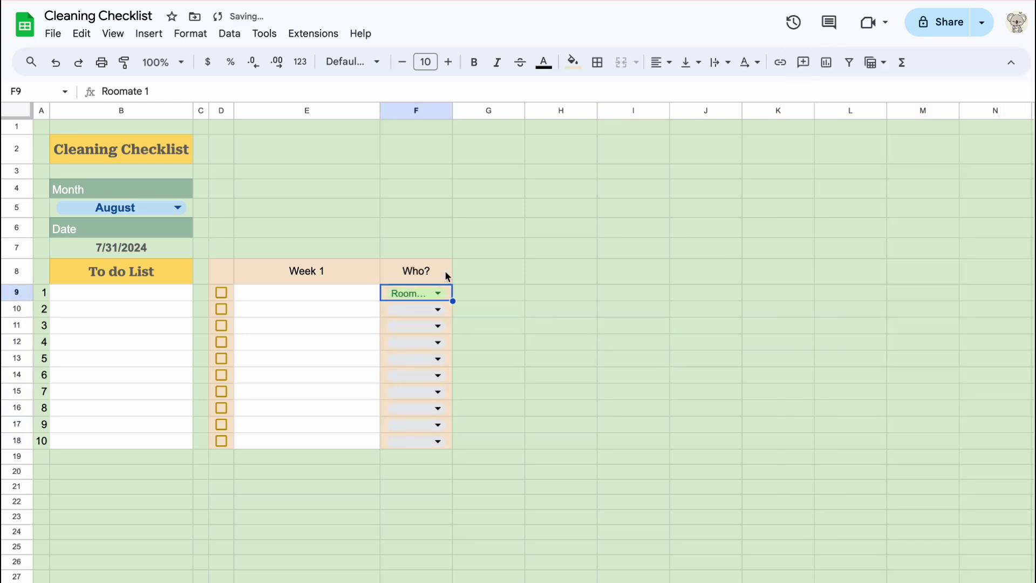
drag(453, 112, 465, 110)
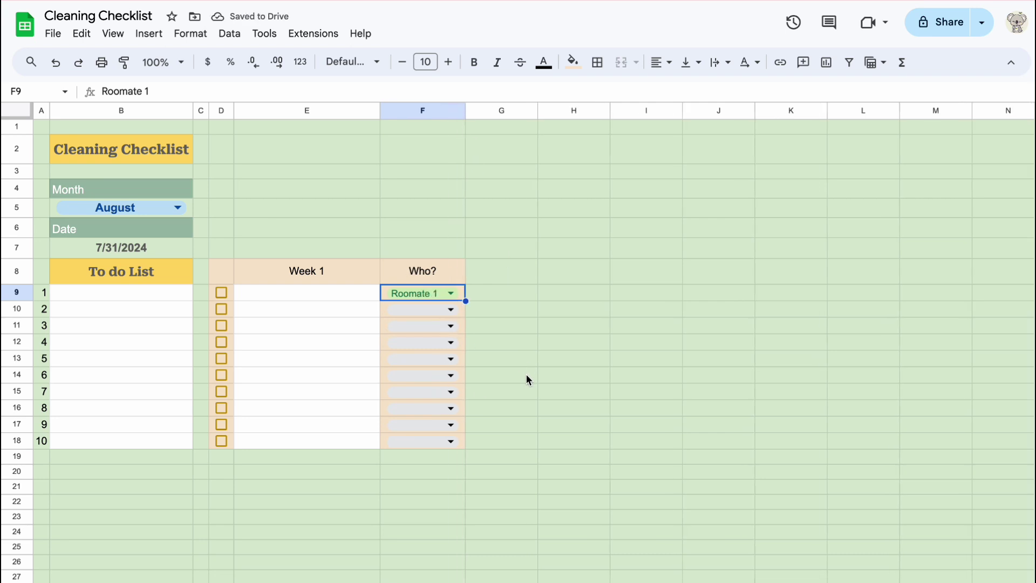
click(449, 309)
click(420, 353)
click(454, 307)
click(499, 298)
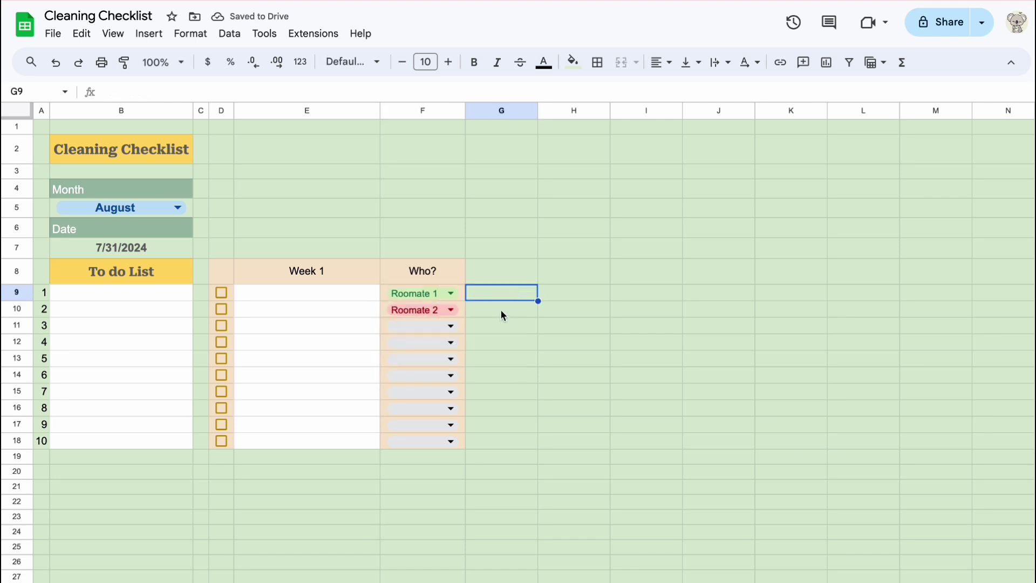
- Enter "Clean Kitchen" in E9 and "Clean Bathroom" in E10 as Week 1 tasks
click(283, 295)
double_click(284, 295)
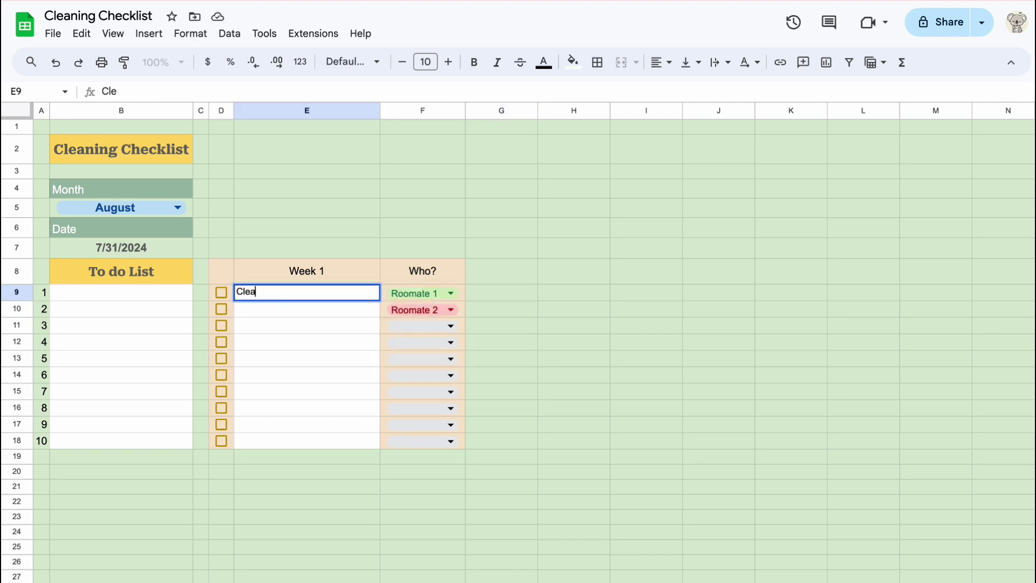
key(Return)
text(Clean Bathroom)
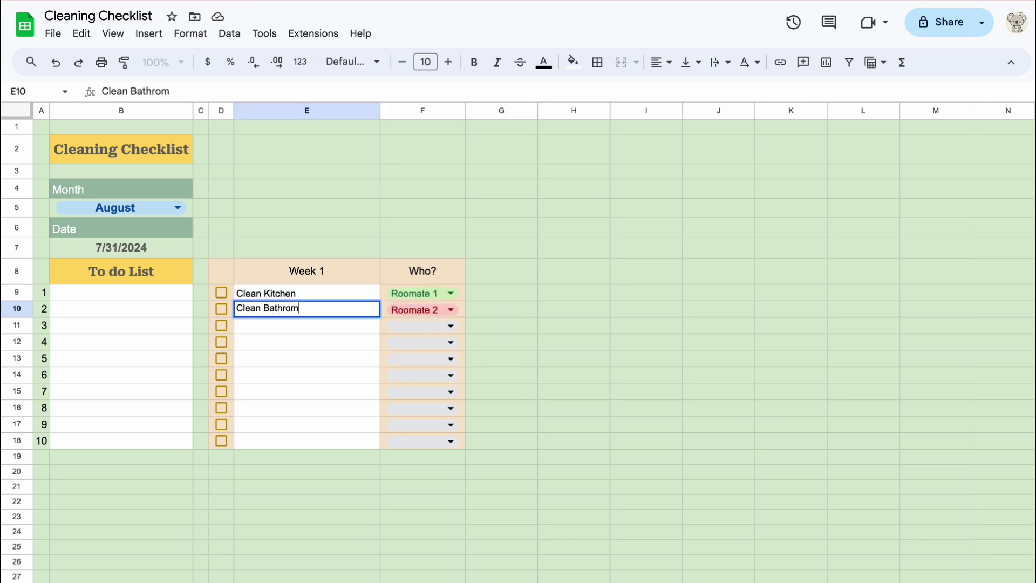
click(635, 332)
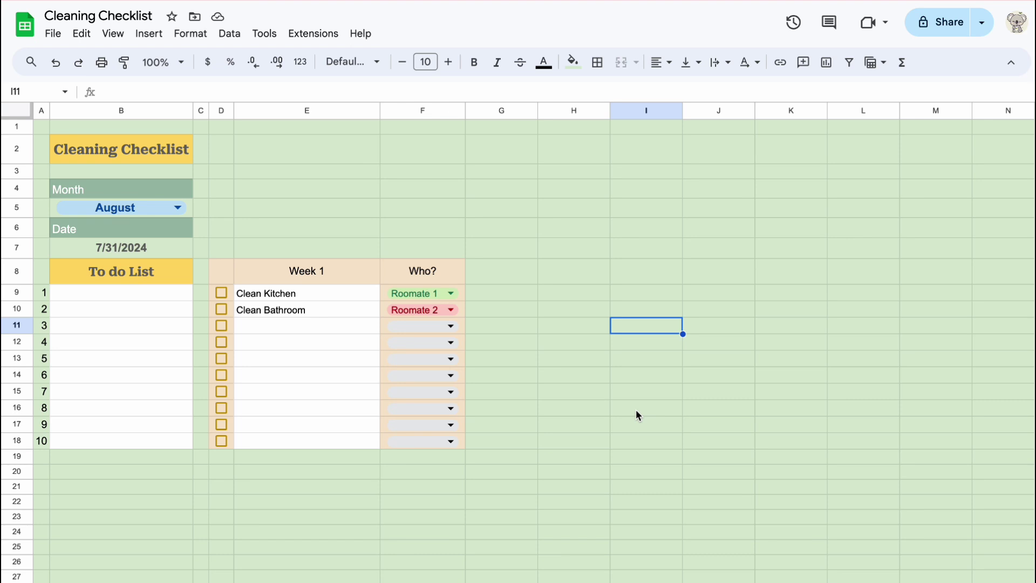
- Fill D19:F19 below the Week 1 list with a light orange shade
drag(221, 456, 411, 459)
click(573, 61)
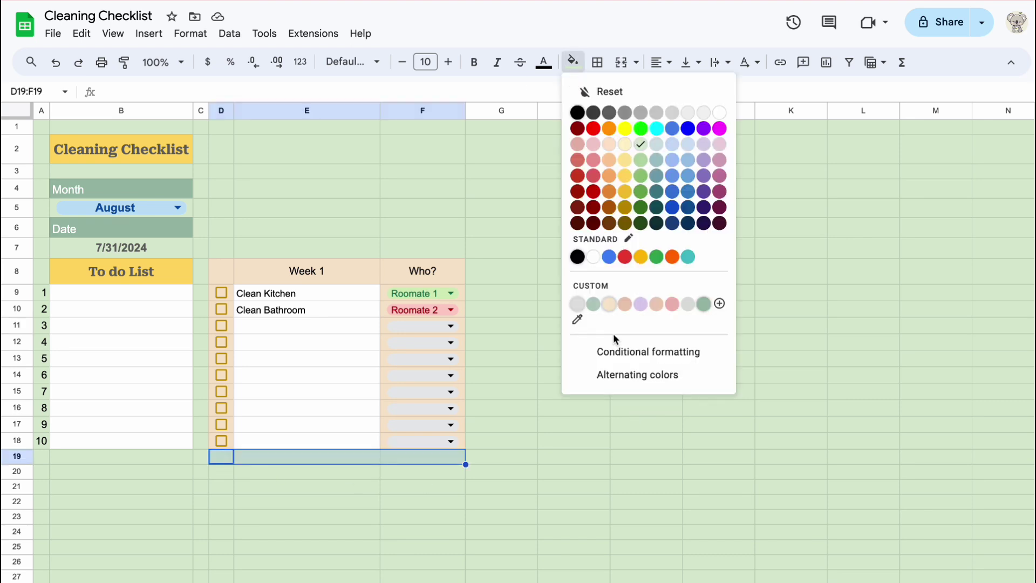
click(617, 160)
click(646, 456)
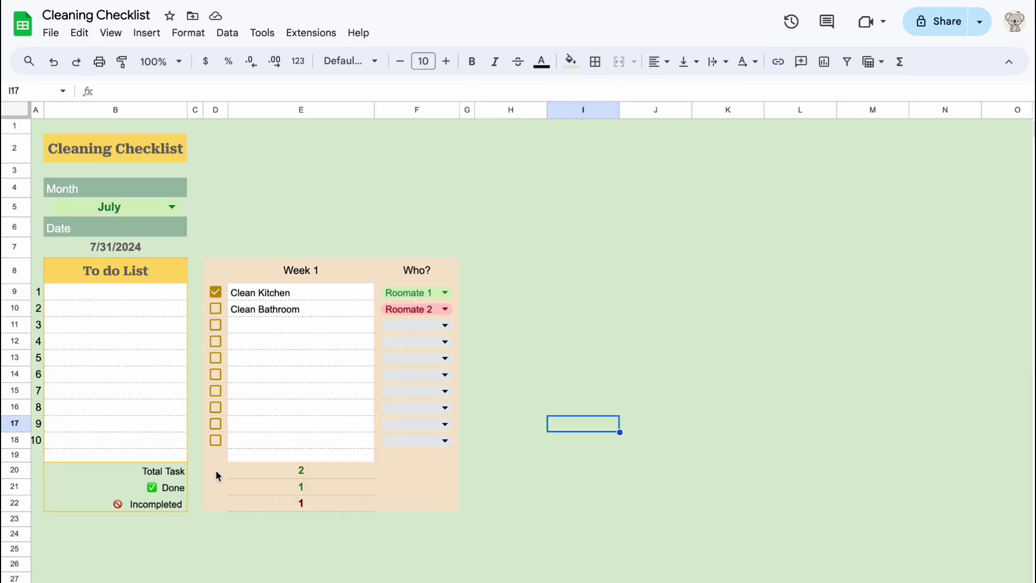
click(215, 471)
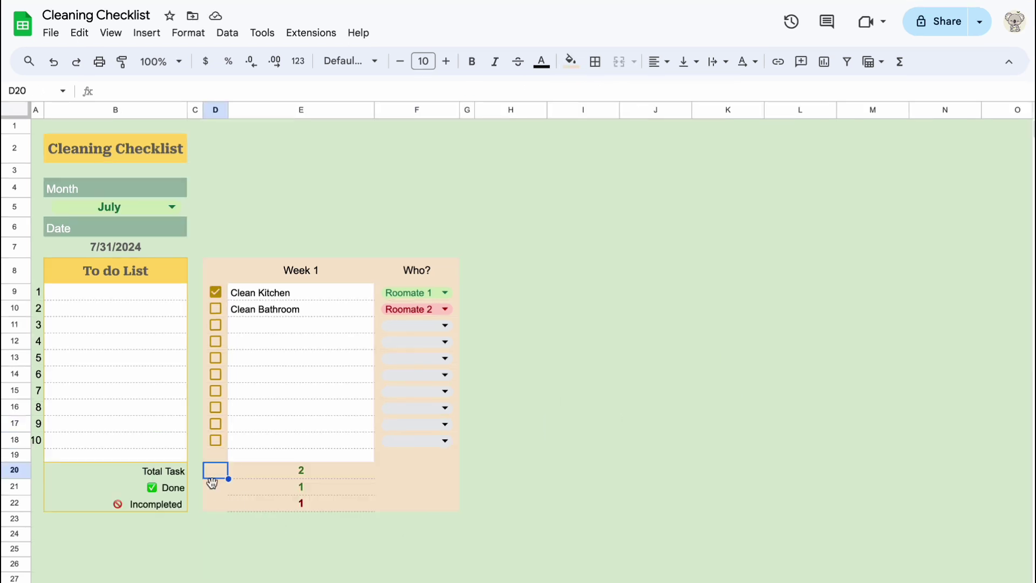
click(248, 474)
drag(206, 467, 206, 507)
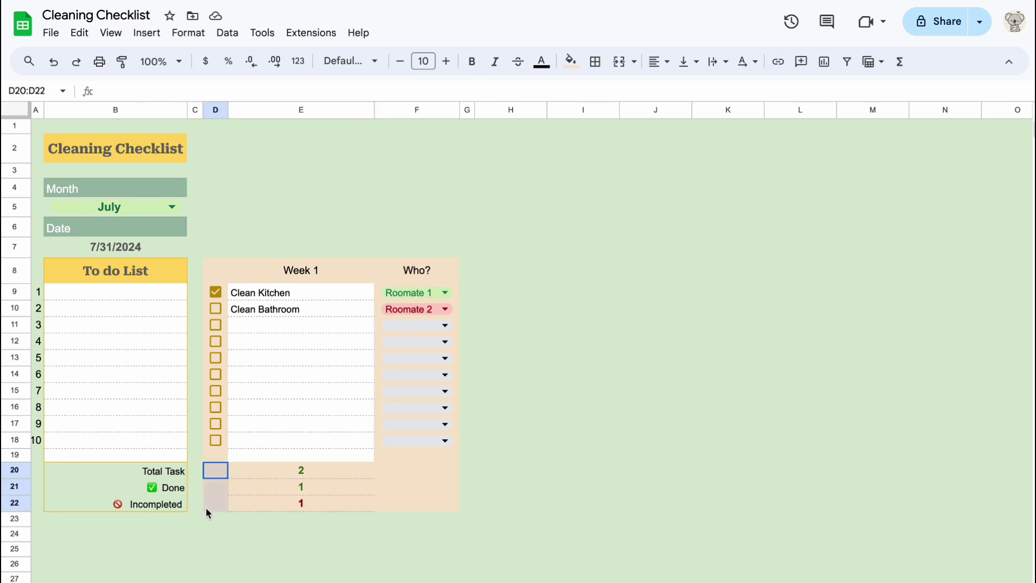
drag(302, 467, 211, 474)
click(268, 472)
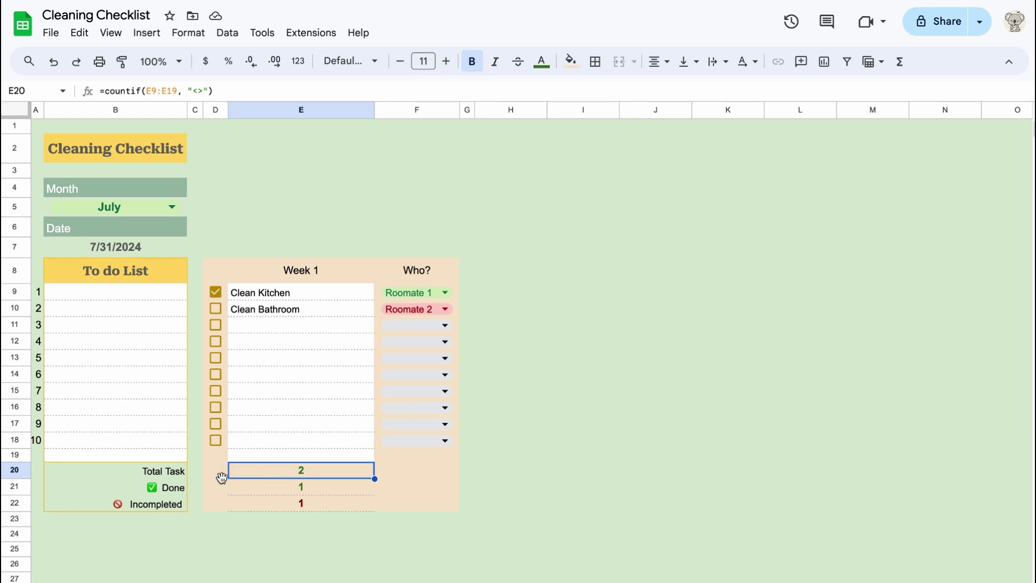
- Copy the total-task formula =countif(E9:E19, "<>") from E20 into D20
click(209, 471)
click(287, 478)
drag(213, 91, 90, 92)
key(super+c)
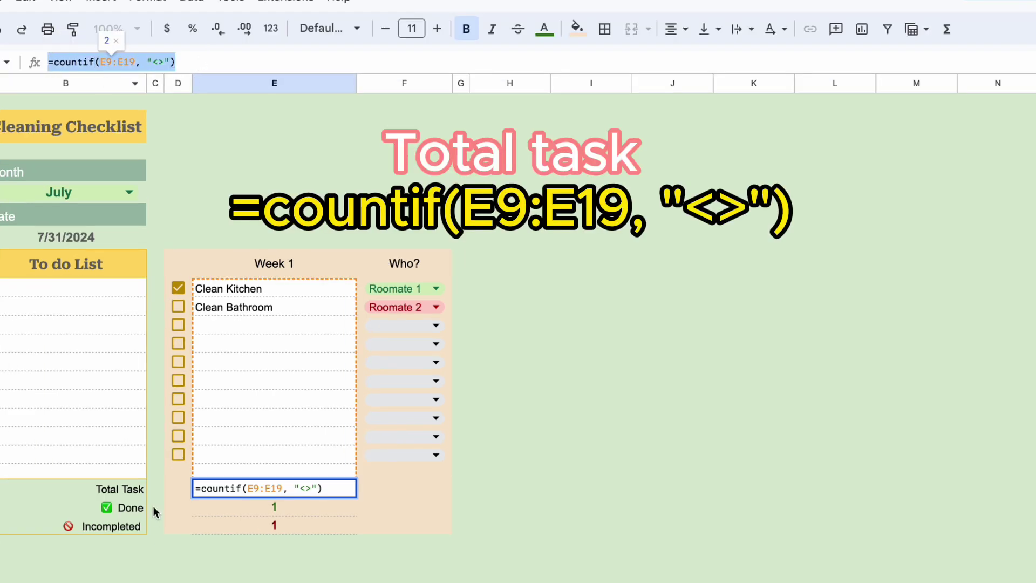
click(175, 491)
click(128, 59)
key(super+v)
key(Return)
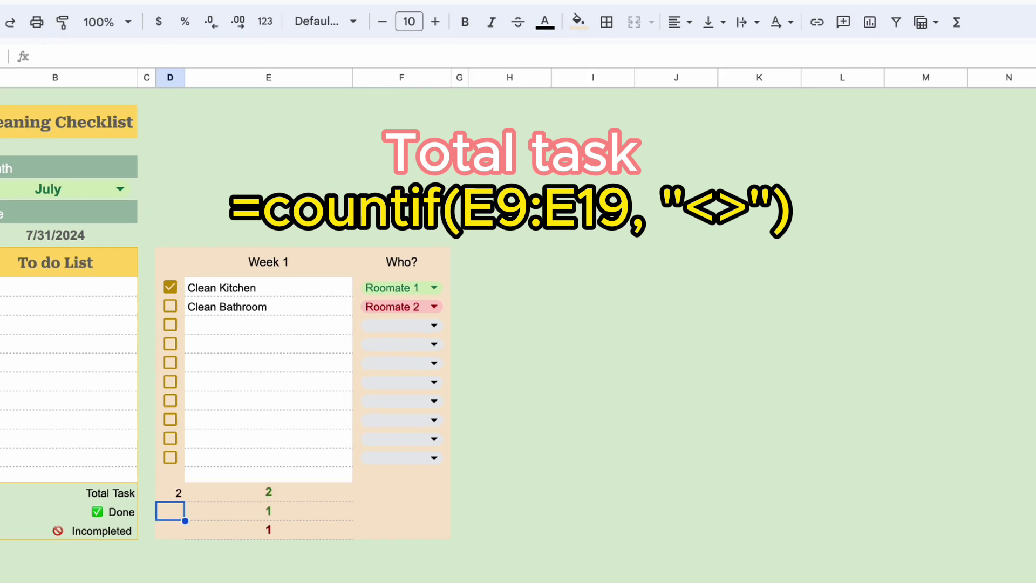
- Copy the completed-task formula =countif(D9:D18, true) from E21 into D21
click(196, 507)
drag(172, 57, 30, 61)
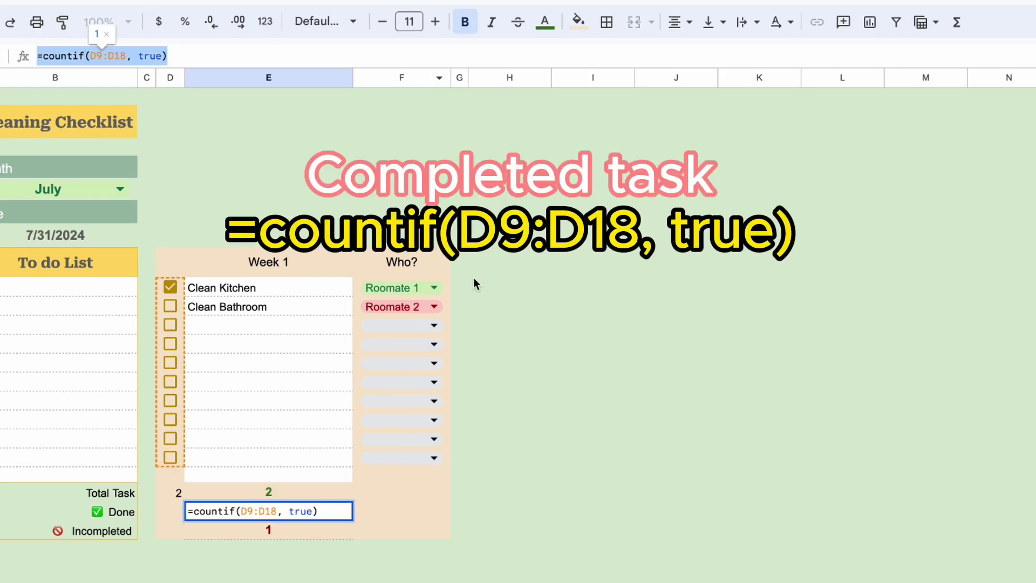
key(ctrl+c)
click(174, 511)
double_click(174, 511)
key(ctrl+v)
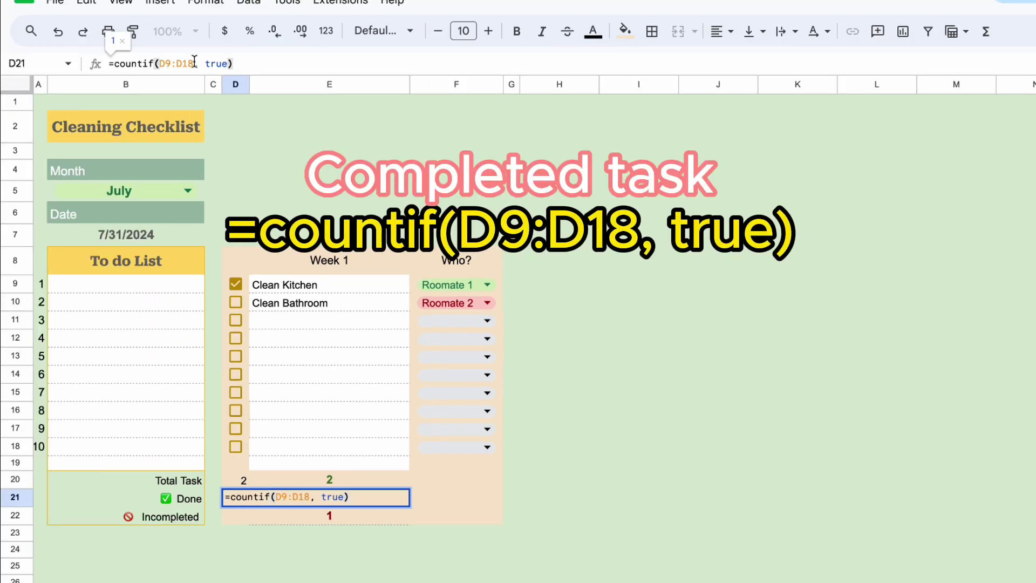
key(Return)
- Enter the incomplete-task formula =D20-D21 in D22
click(330, 515)
click(235, 515)
text(=)
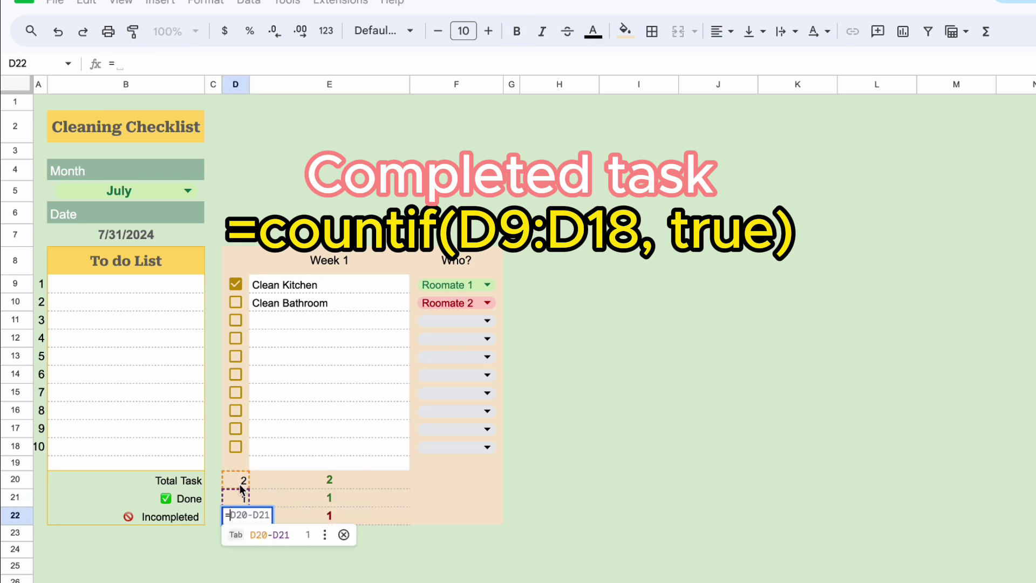
text(D20-)
click(238, 496)
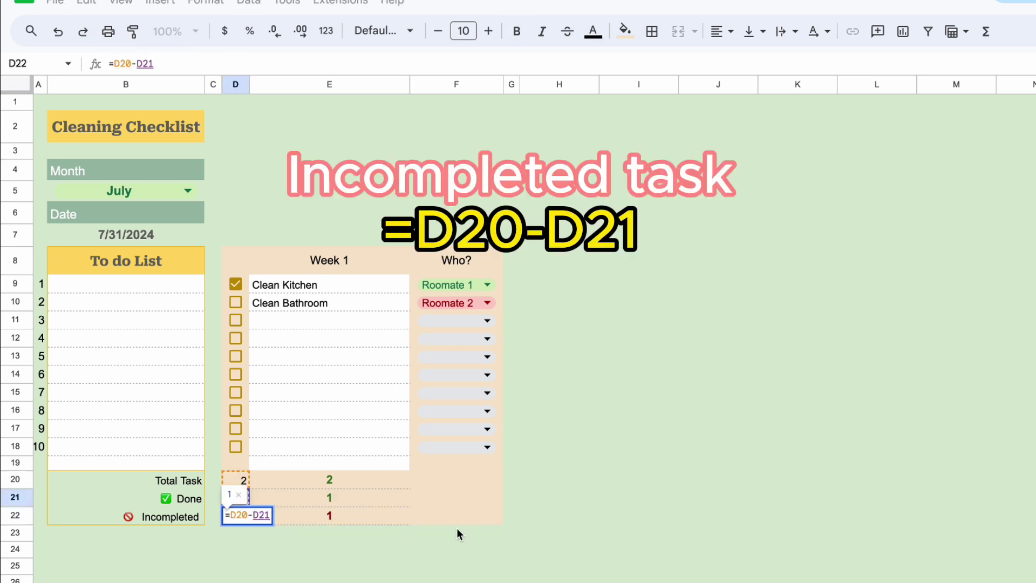
key(Return)
- Clear E20:E22 and make the counts in D20:D22 slightly larger and bold, colored gray, green and dark red
drag(311, 480, 323, 515)
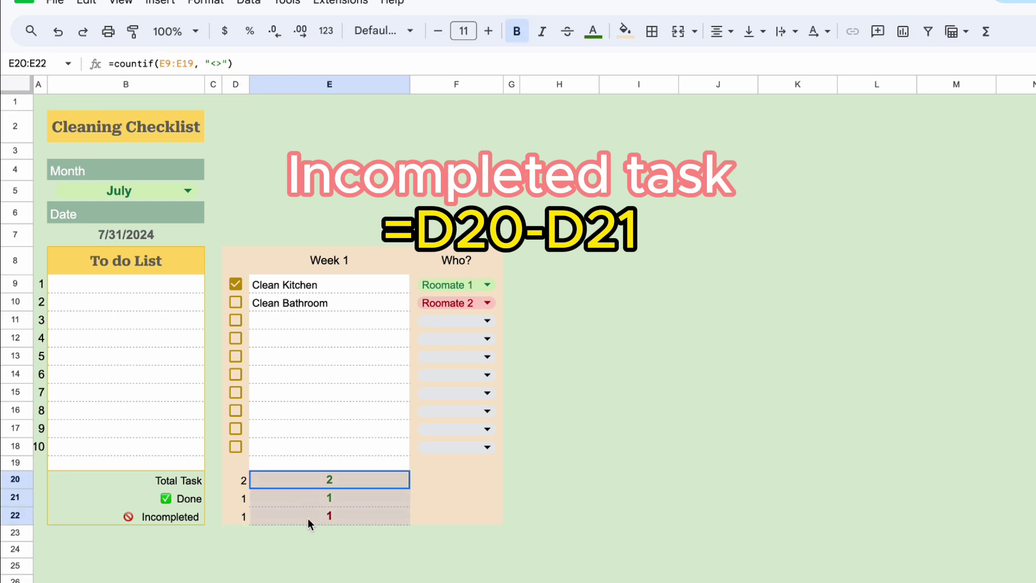
key(Delete)
drag(241, 479, 233, 517)
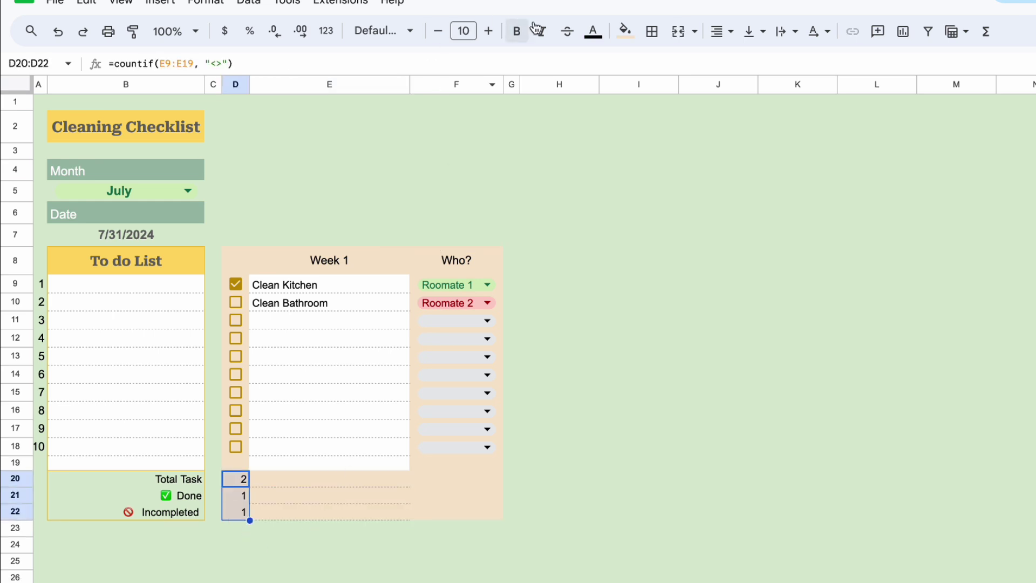
click(488, 31)
click(592, 33)
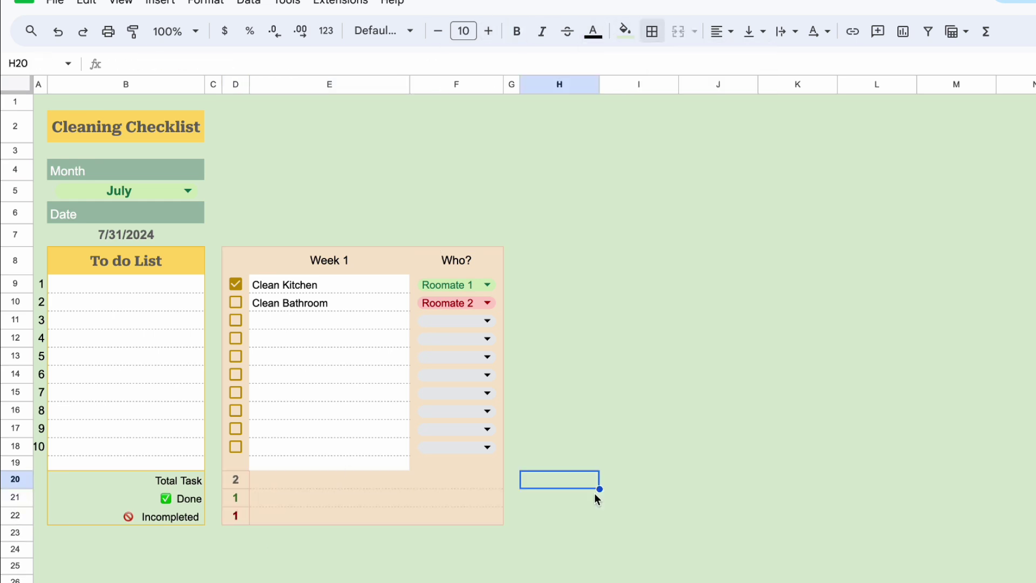
- Outline E20:F22 with a thin solid outer border
drag(302, 479, 456, 515)
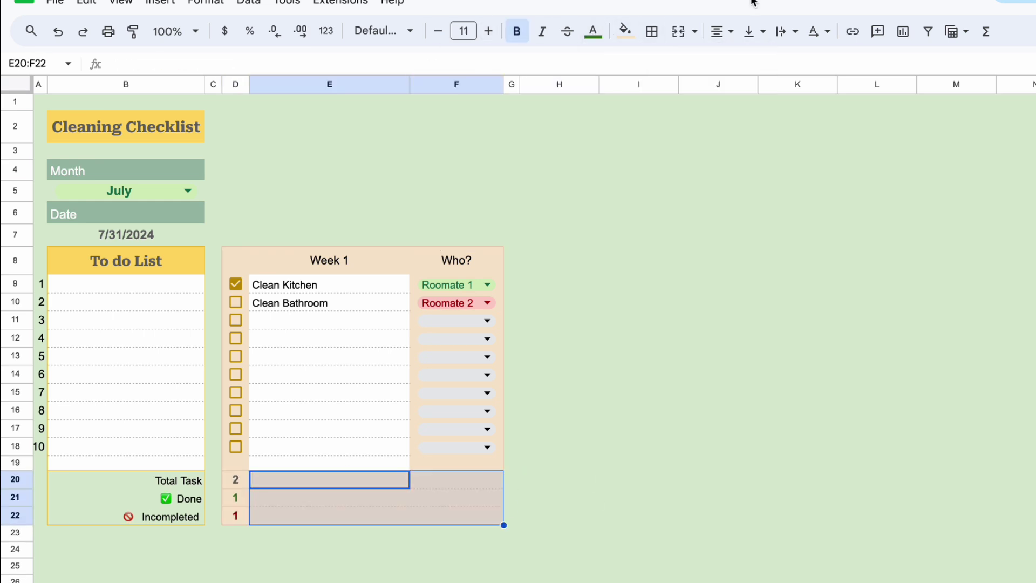
click(652, 31)
click(765, 66)
click(592, 434)
drag(294, 479, 456, 515)
click(628, 34)
click(651, 31)
click(802, 88)
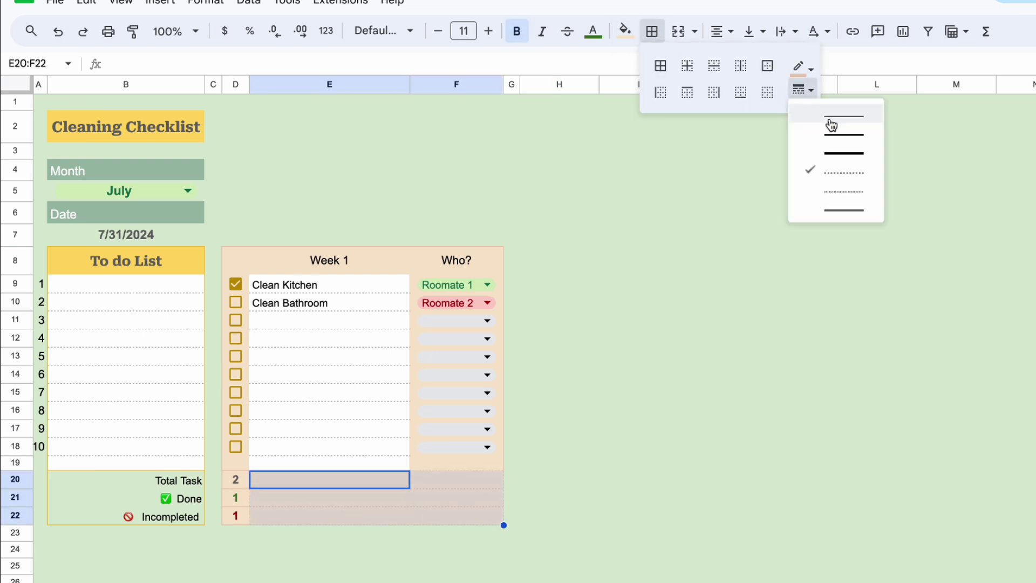
click(830, 119)
click(767, 65)
click(571, 462)
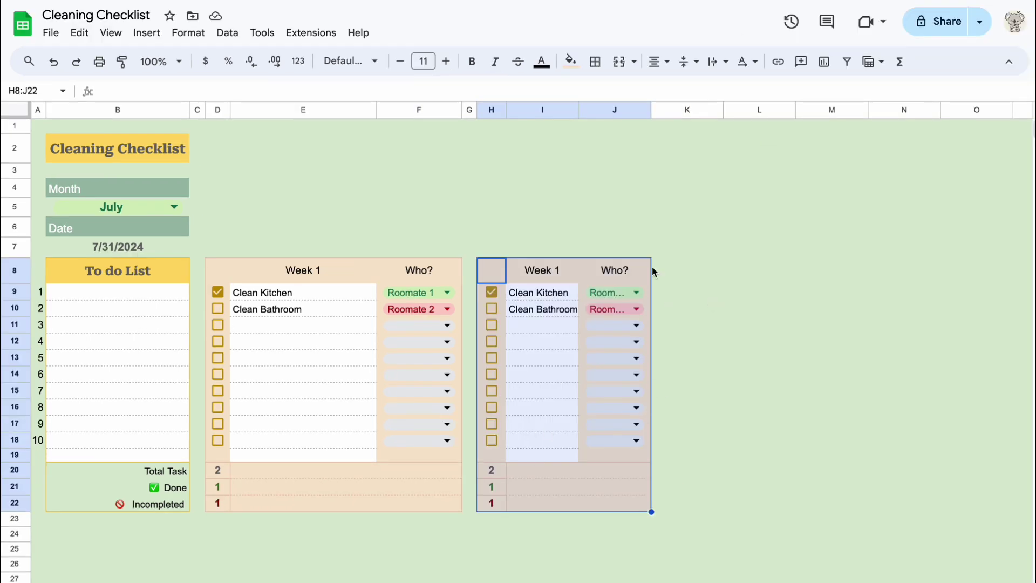
- Widen columns I and J and slightly narrow column H so the duplicated weekly section approximates the Week 1 proportions
drag(577, 107, 635, 106)
drag(708, 106, 721, 107)
drag(505, 110, 503, 110)
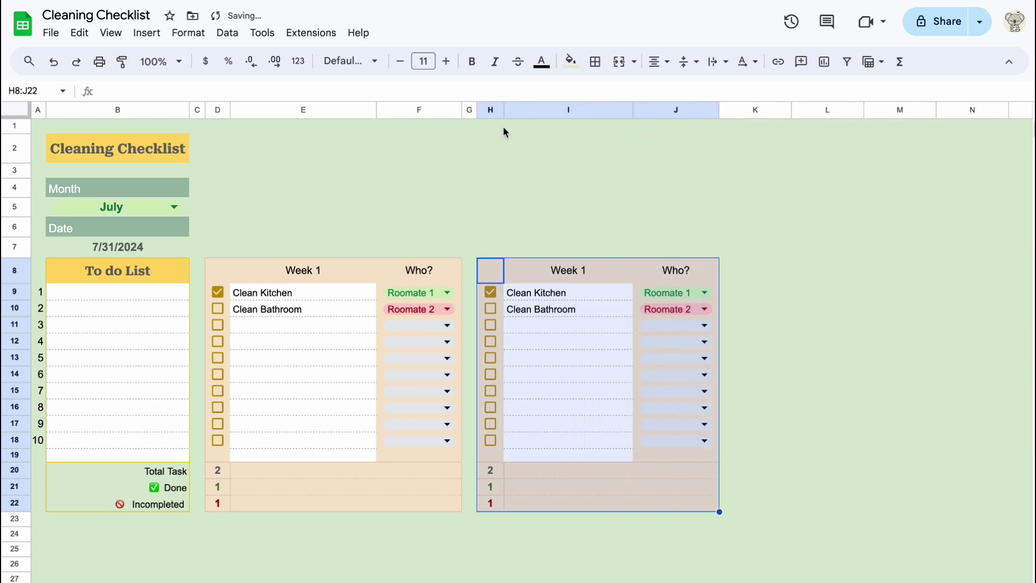
drag(632, 109, 643, 109)
click(836, 247)
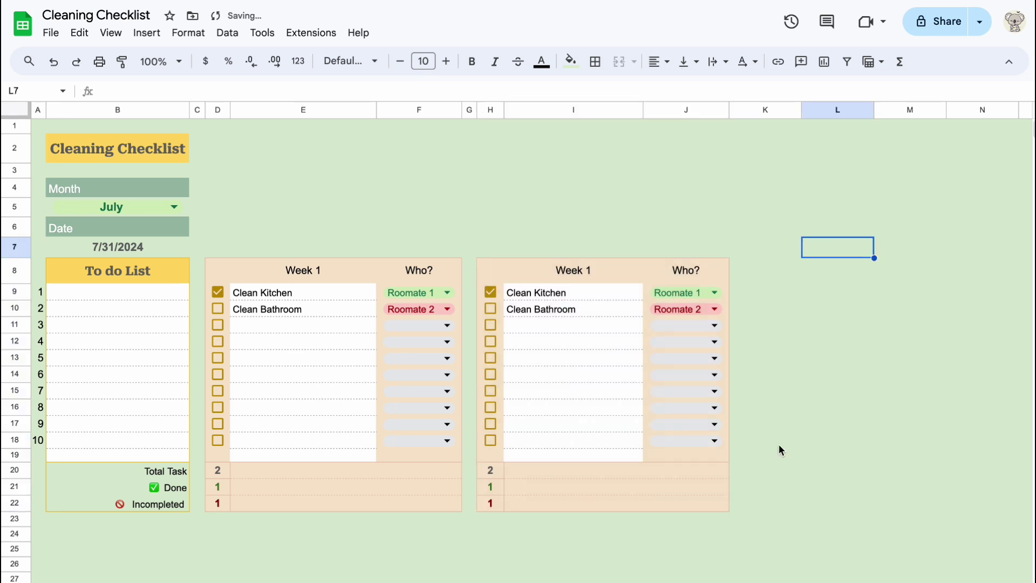
- Inspect the count formulas in H20:H22 and tick the Clean Bathroom checkbox in the duplicated weekly section
click(487, 470)
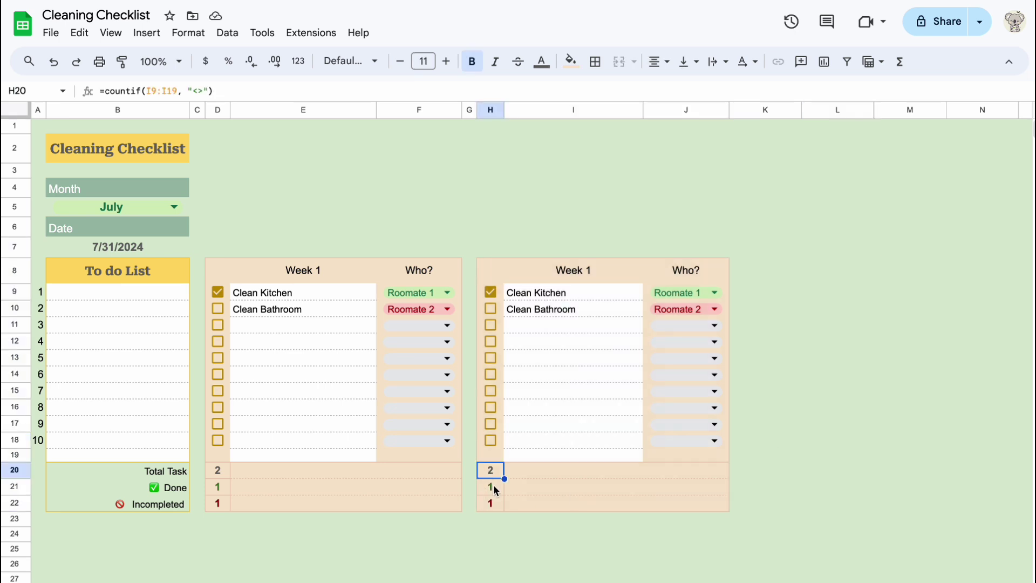
click(493, 488)
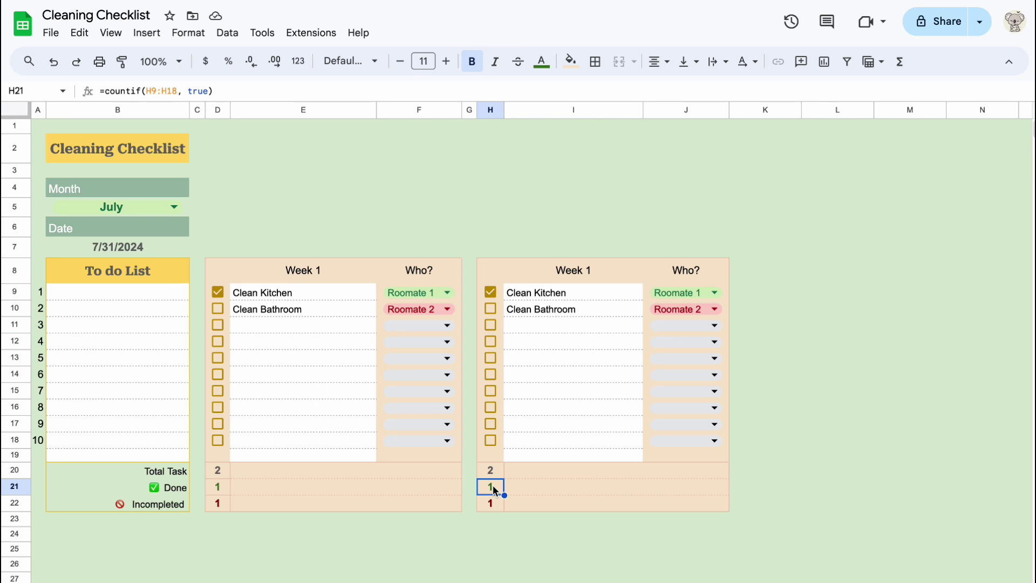
click(490, 502)
click(491, 307)
click(491, 307)
click(491, 292)
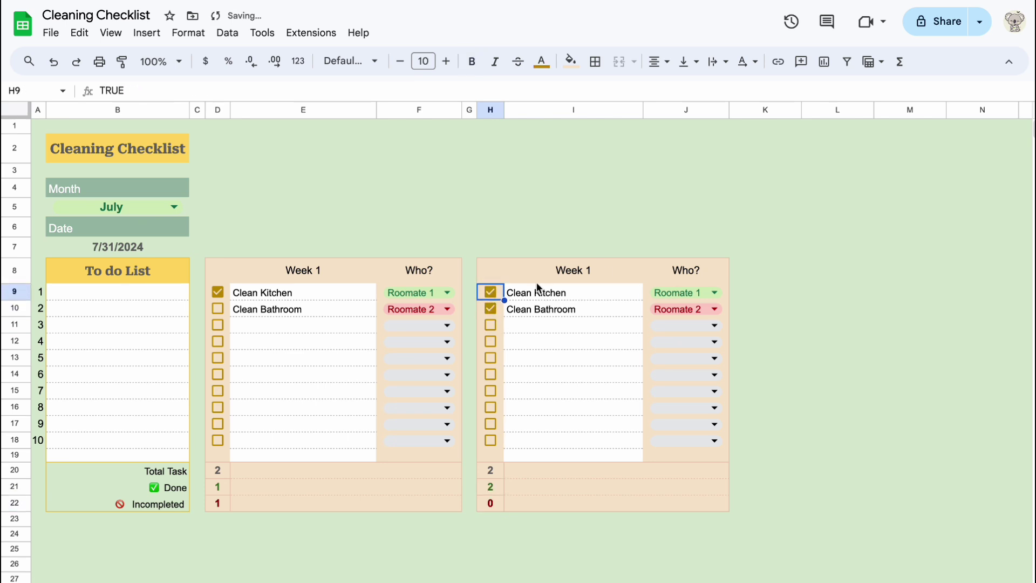
- Edit the week number in the duplicated section's Week 1 heading
click(589, 268)
double_click(593, 269)
key(BackSpace)
key(BackSpace)
click(719, 243)
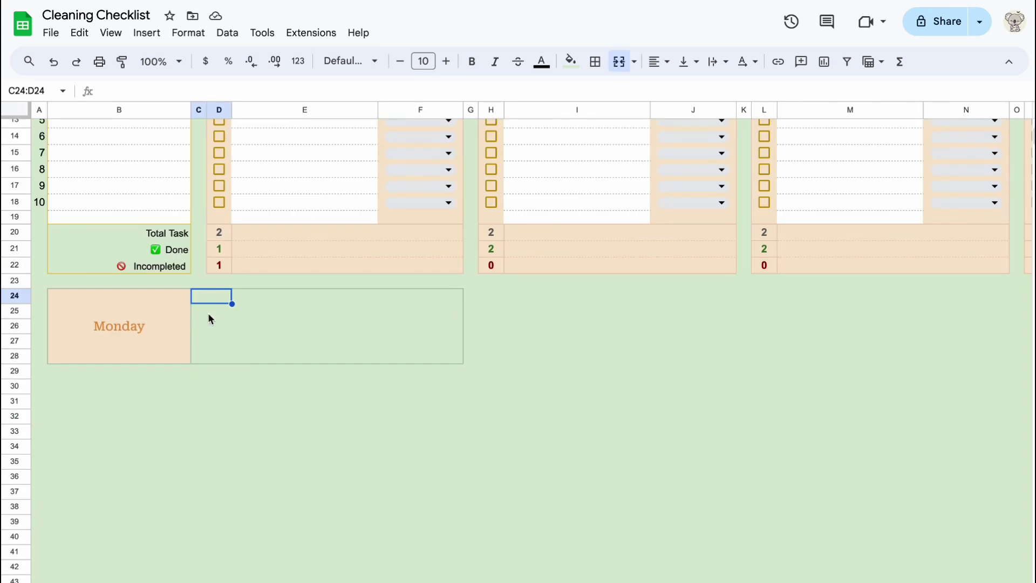
- Insert checkboxes in D24:D27 beside the Monday label
key(Down)
key(Down)
key(Down)
key(Down)
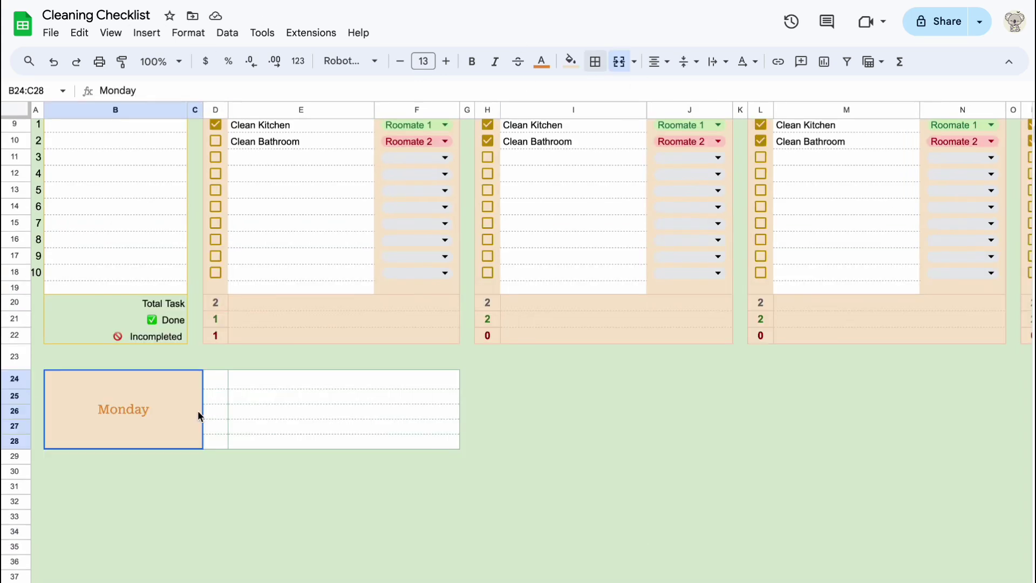
drag(214, 377, 213, 435)
click(146, 32)
click(178, 358)
click(416, 544)
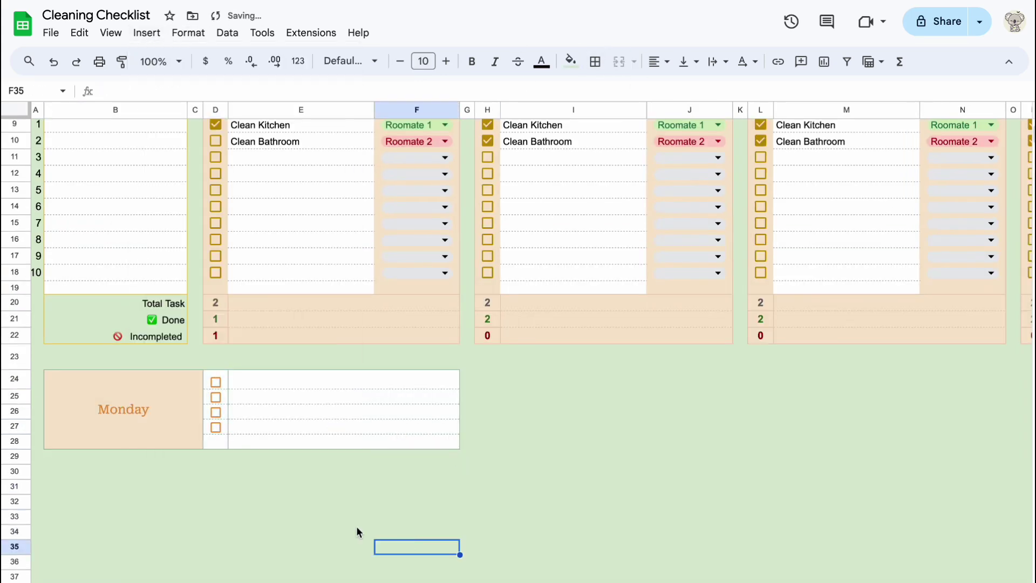
- Copy the Monday block B24:F28 and paste four stacked copies directly beneath it, filling rows 29 to 48
drag(108, 388, 415, 440)
click(108, 472)
drag(70, 383, 415, 441)
key(super+c)
click(70, 458)
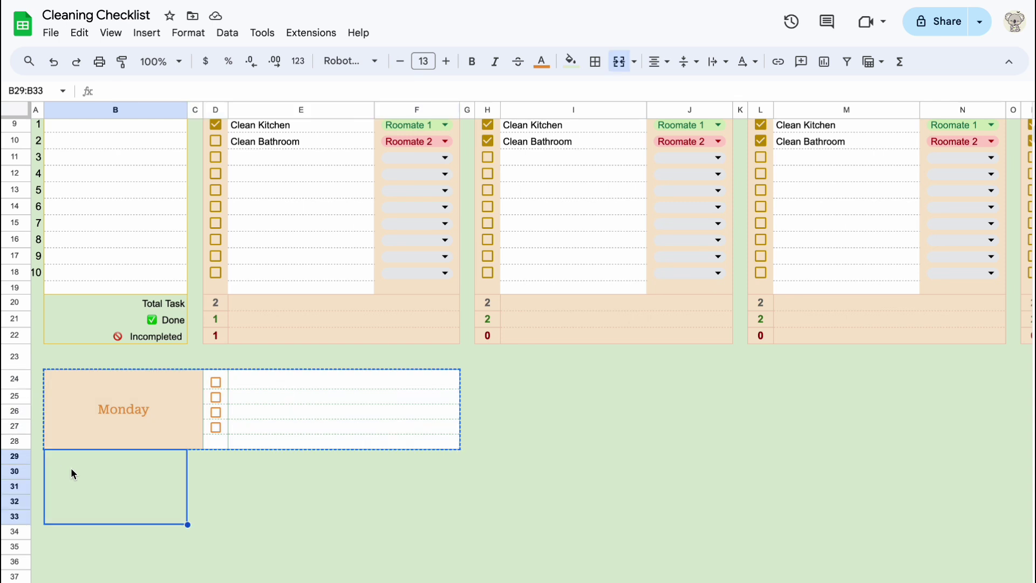
key(ctrl+v)
click(81, 534)
key(ctrl+v)
click(73, 556)
key(ctrl+v)
click(81, 479)
key(super+v)
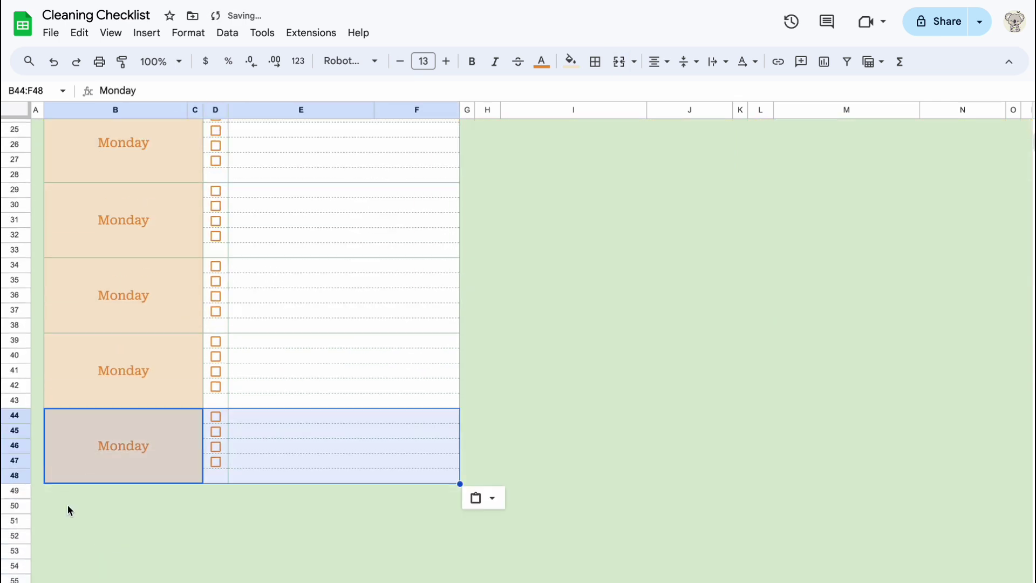
- Paste two more copies of the Monday block starting at B49 and B54
click(68, 494)
key(super+v)
scroll(92, 525, down, 2)
click(70, 531)
key(super+v)
- Relabel the six copied day blocks in order as Tuesday, Wednesday, Thursday, Friday, Saturday and Sunday
click(132, 249)
text(Tuesday)
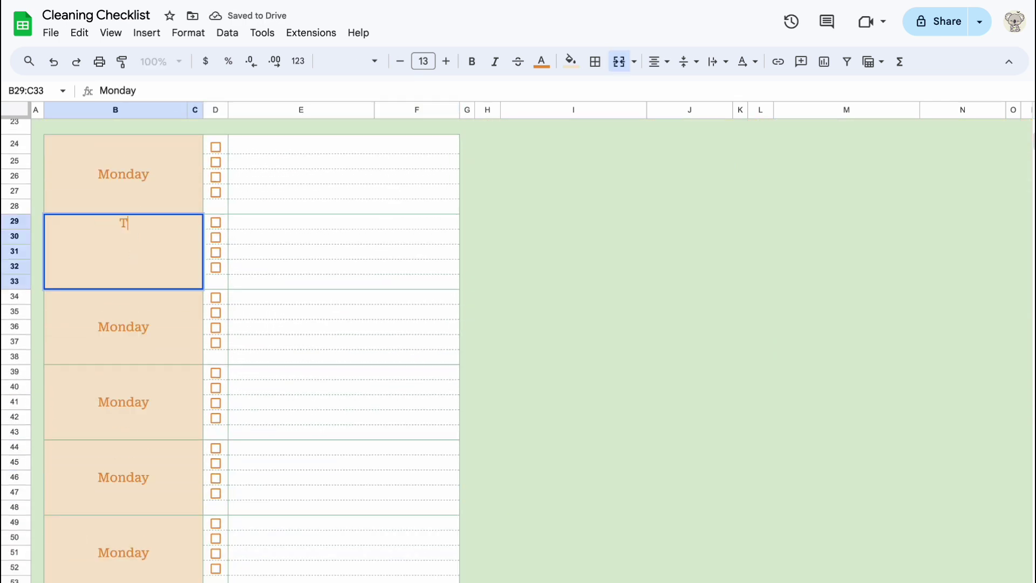
click(129, 296)
text(Wednesday)
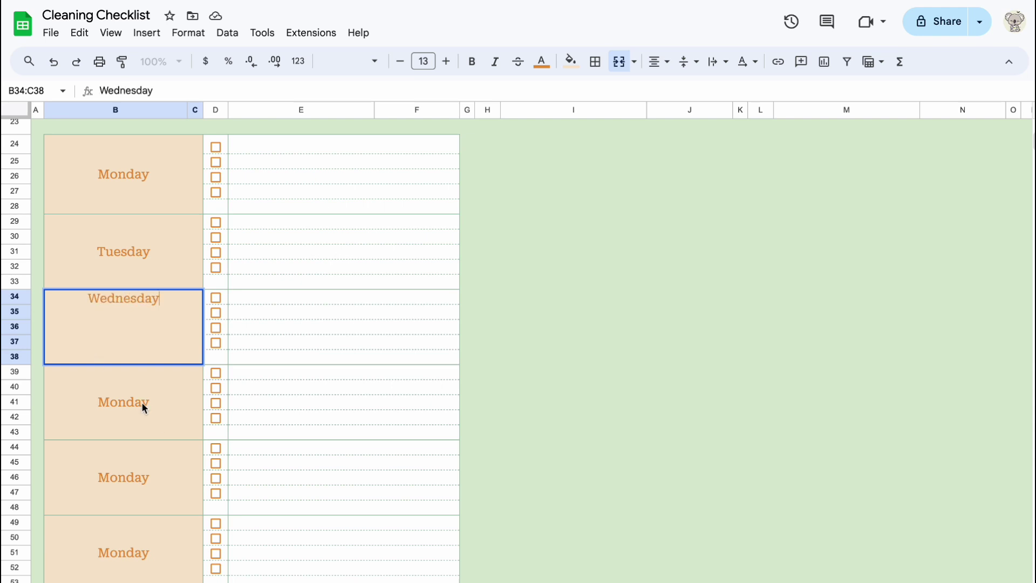
double_click(131, 372)
text(Thursday)
double_click(130, 450)
text(Friday)
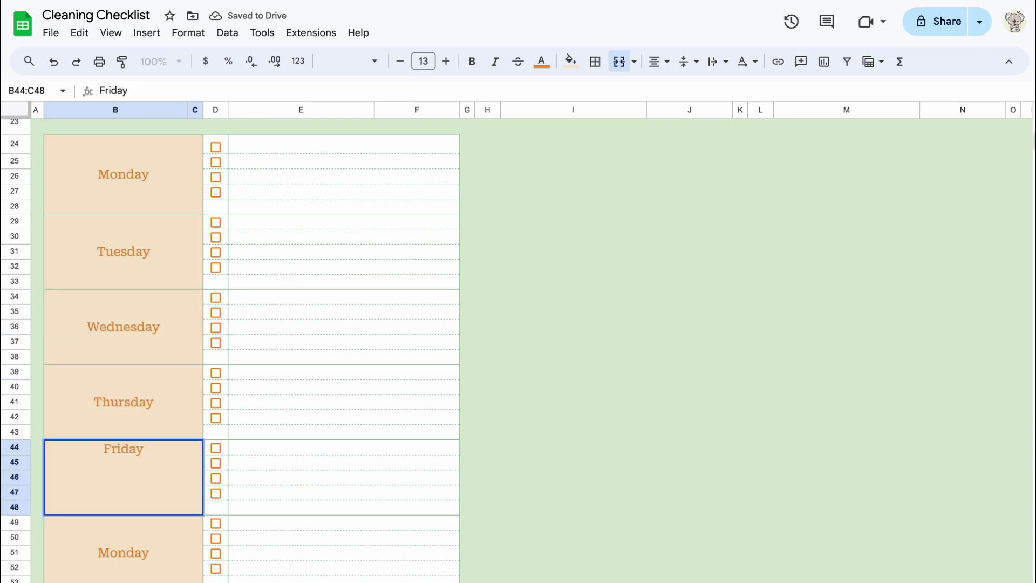
double_click(124, 550)
text(Saturday)
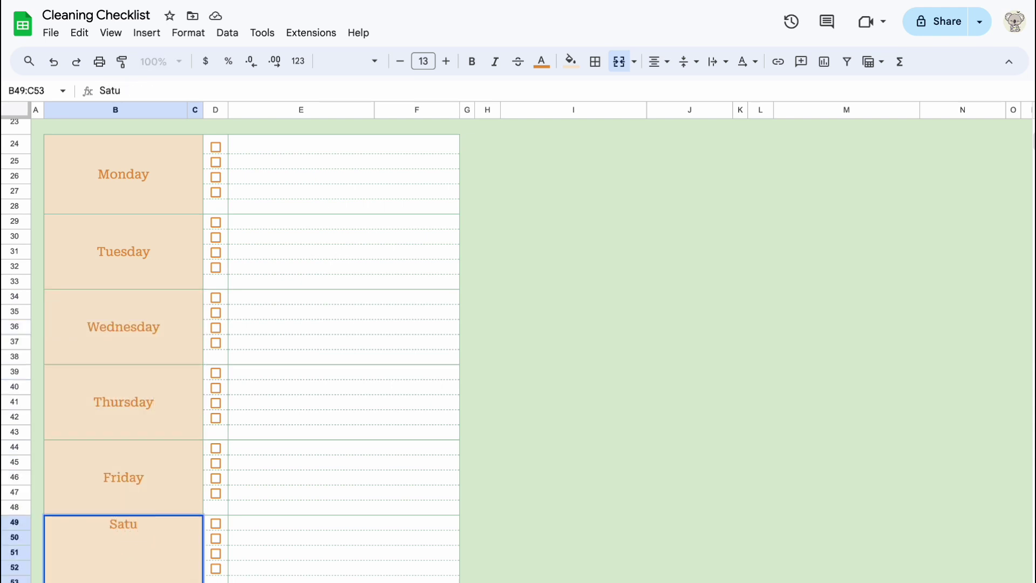
key(Return)
double_click(124, 457)
text(sunday)
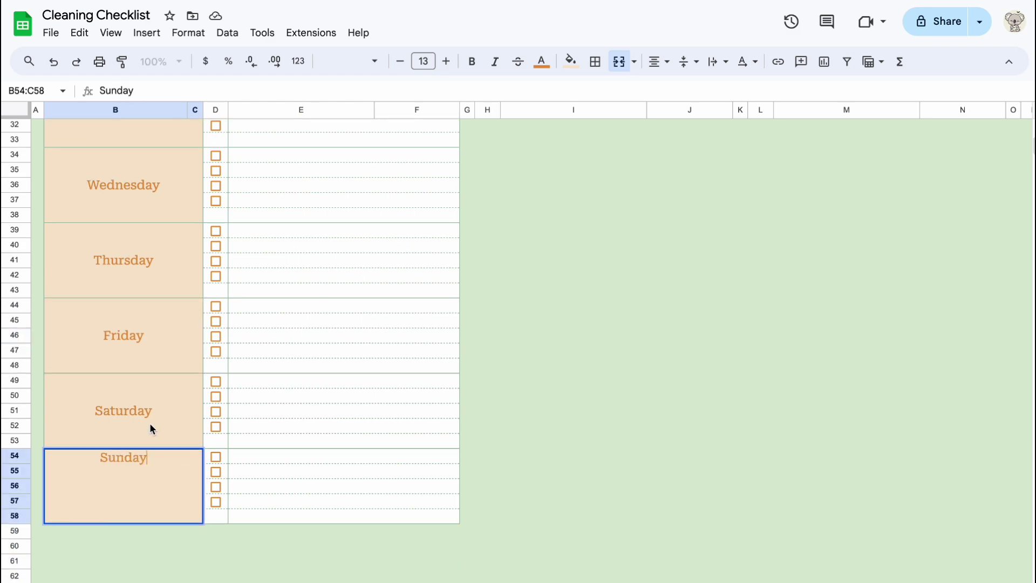
click(150, 428)
- Merge H24:J25, set a pink text color and enter the heading Quarterly
scroll(497, 450, up, 5)
scroll(497, 488, down, 2)
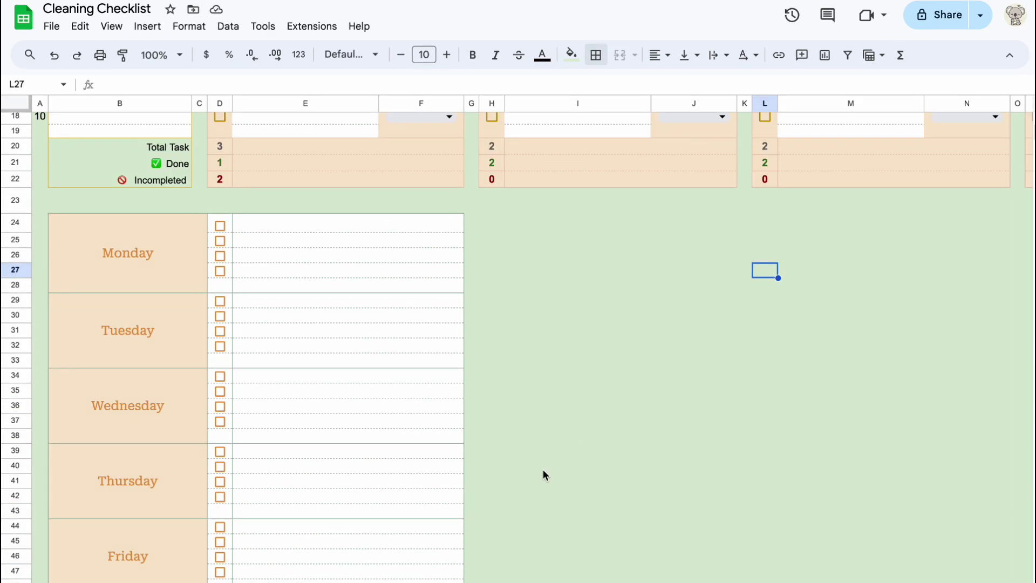
drag(488, 222, 691, 242)
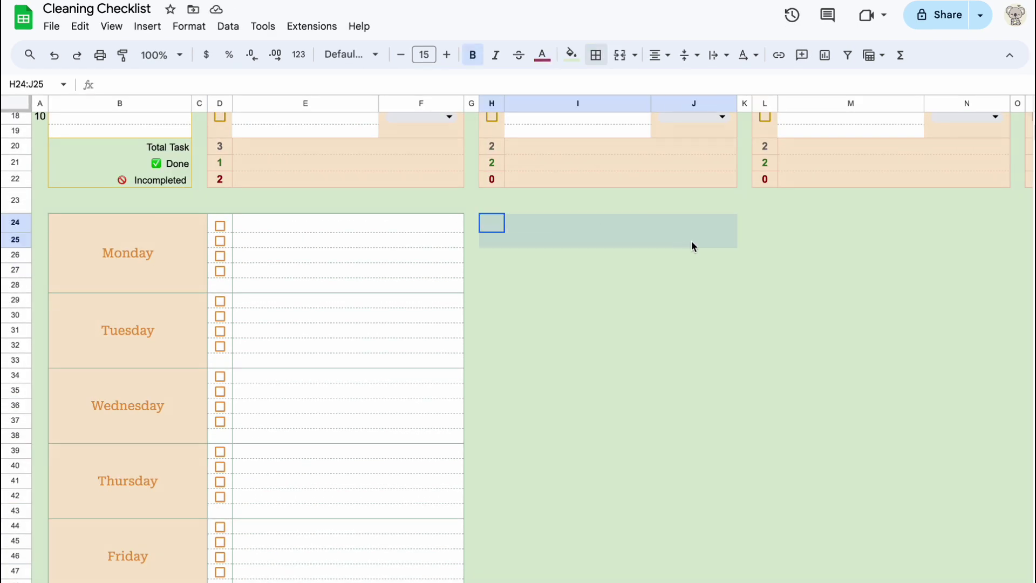
click(619, 55)
click(542, 54)
click(560, 204)
text(Quarterly)
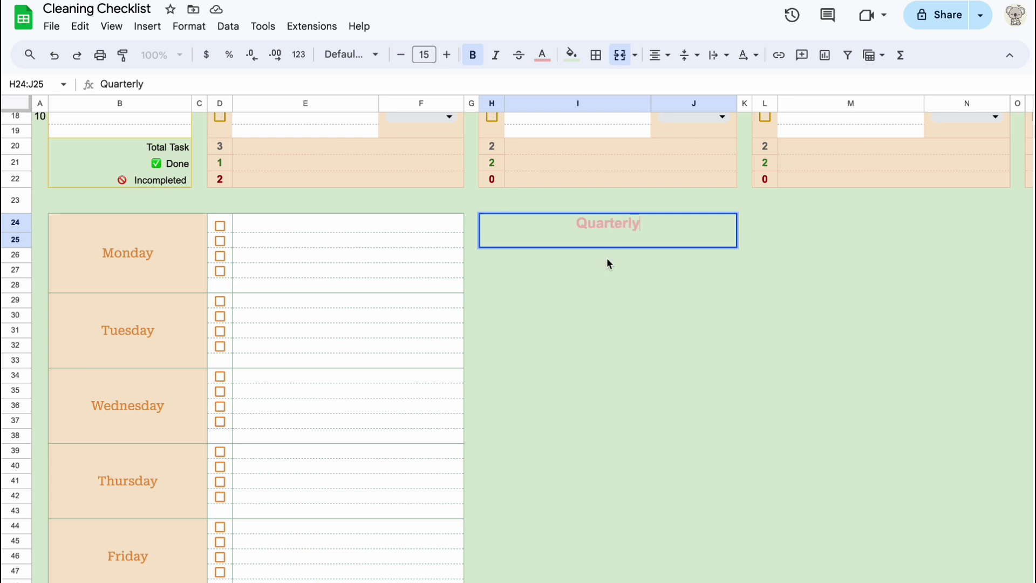
click(607, 259)
- Fill the Quarterly heading with salmon pink and change its text to dark magenta
double_click(618, 231)
click(571, 54)
click(672, 300)
click(634, 285)
click(624, 234)
click(542, 54)
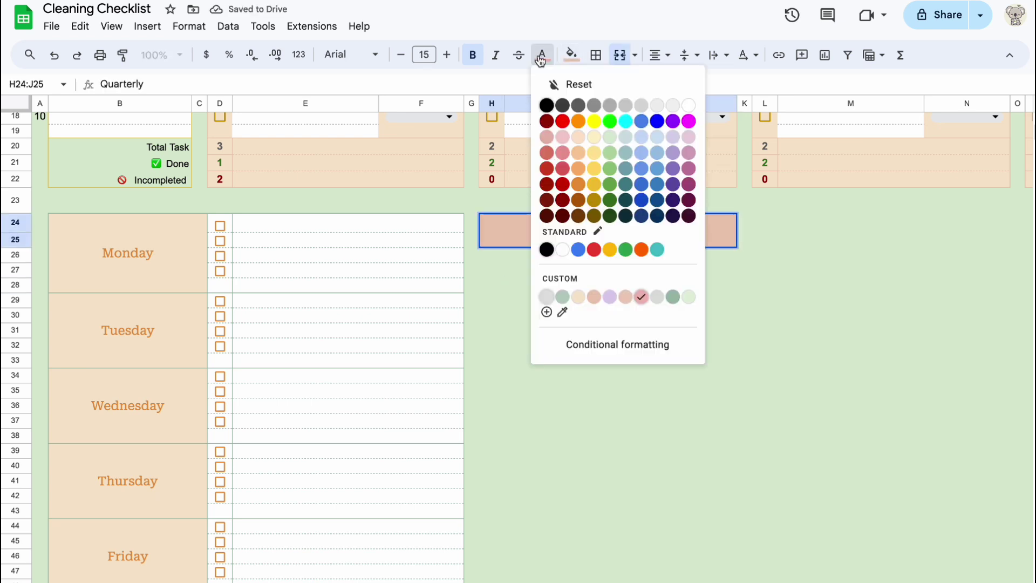
click(688, 185)
click(615, 347)
- Outline H28:J34 with a green outer border and add a vertical divider along the right edge of column H
drag(492, 284, 726, 378)
click(591, 56)
click(701, 86)
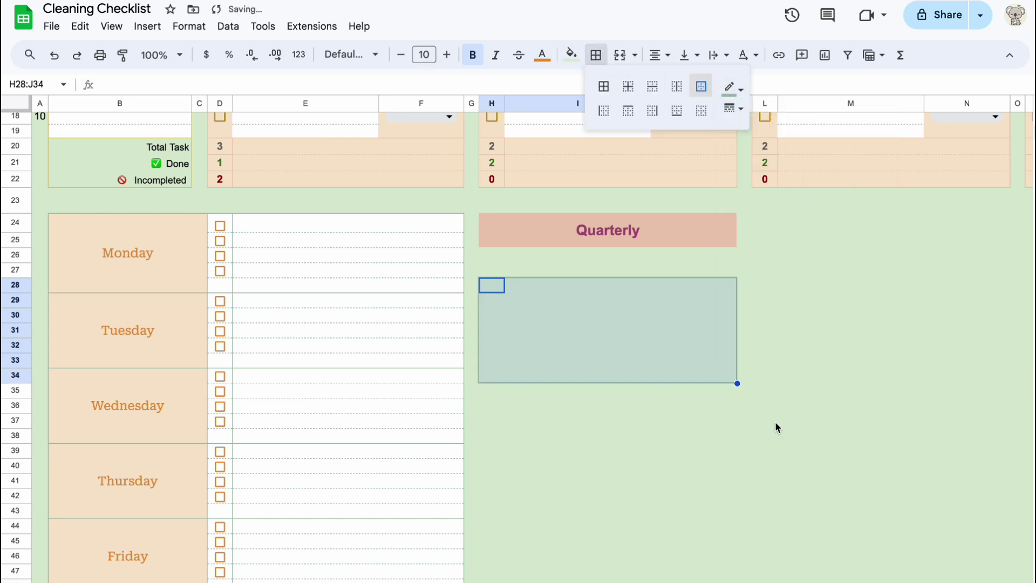
click(578, 435)
drag(491, 285, 496, 370)
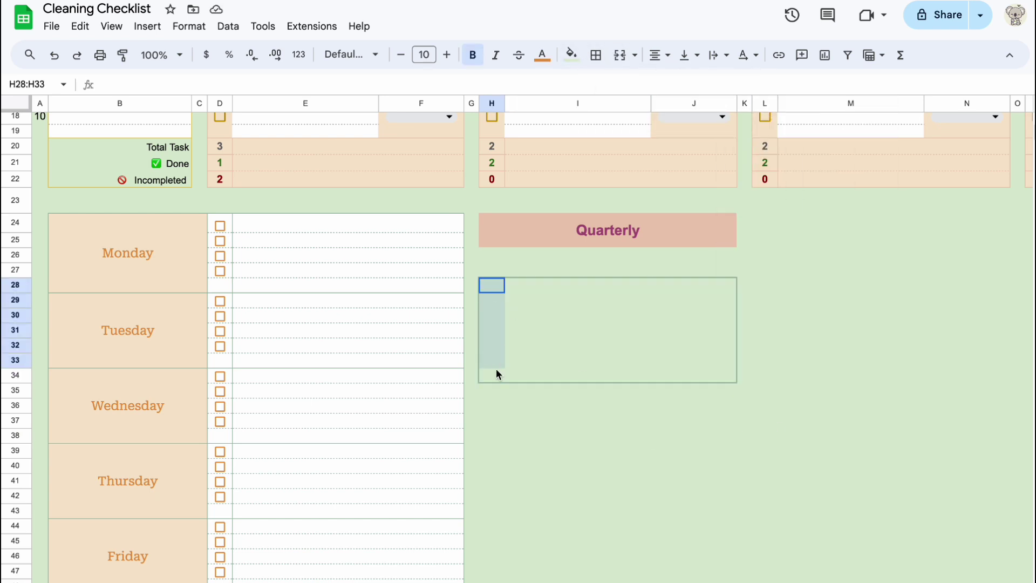
click(597, 58)
click(648, 107)
- Add dotted horizontal inner borders to I28:J34
drag(540, 285, 705, 380)
click(597, 57)
click(733, 107)
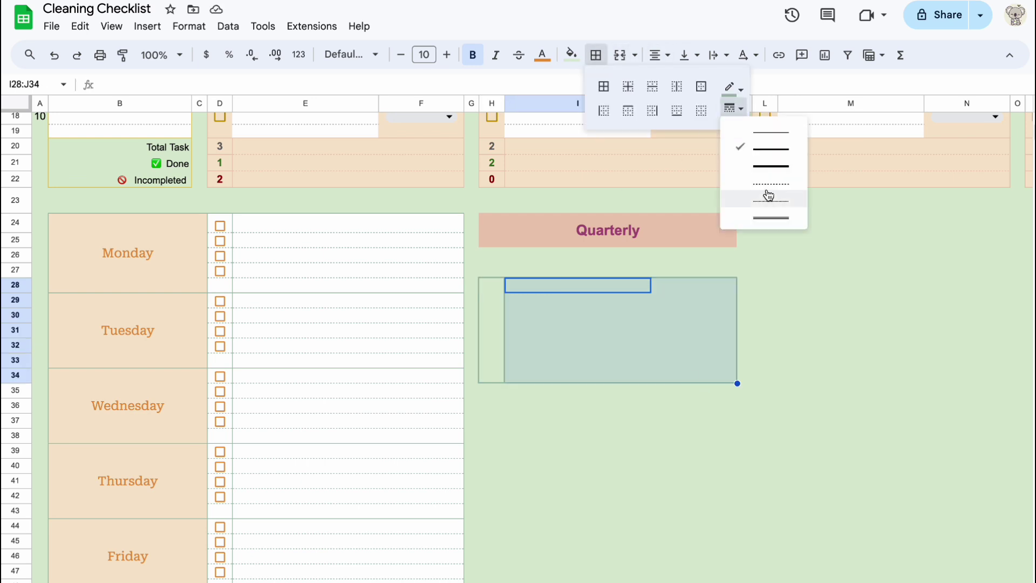
click(767, 194)
click(652, 88)
click(542, 480)
- Enter Q1 in H31 and fill I28:J34 with the custom light green
click(492, 330)
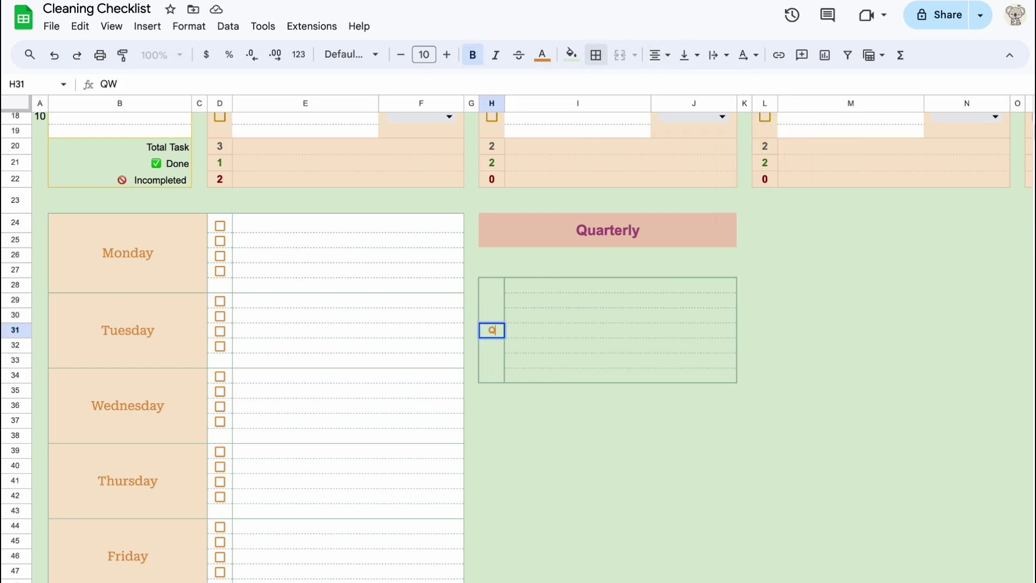
click(629, 482)
scroll(627, 491, down, 1)
drag(517, 244, 697, 336)
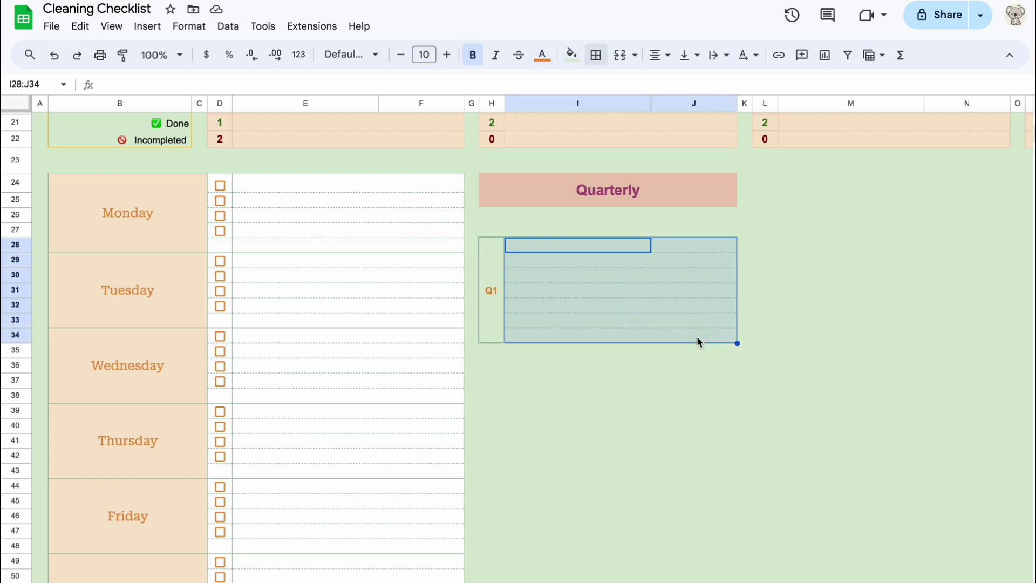
click(571, 54)
click(686, 297)
click(596, 364)
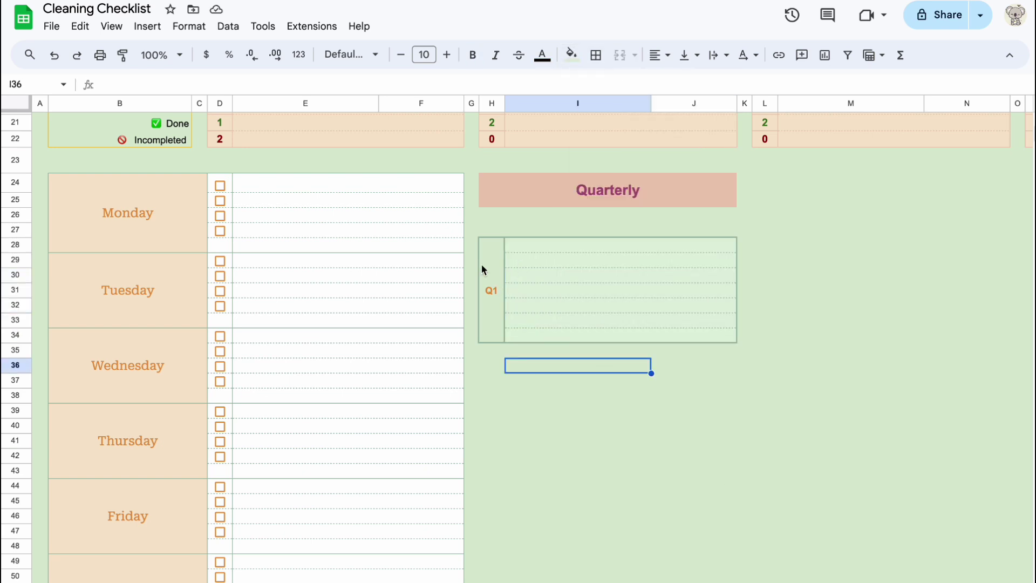
- Fill the Q1 label column H28:H34 with white
drag(487, 242, 491, 335)
click(571, 55)
click(728, 108)
click(621, 425)
scroll(744, 438, down, 1)
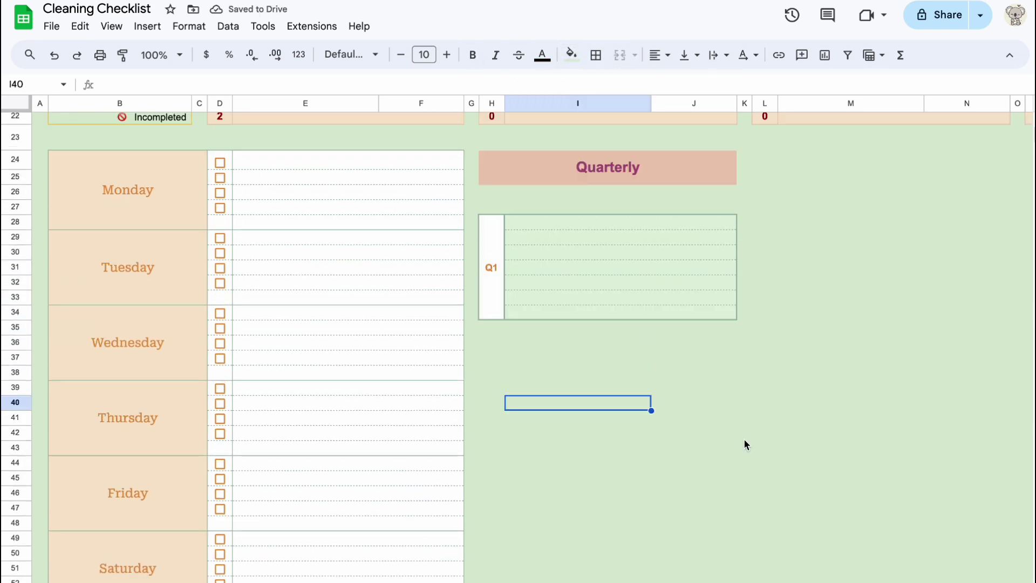
- Copy the Q1 block H28:J34 and paste it at H36, H44 and H52
scroll(740, 439, down, 2)
scroll(740, 439, up, 3)
drag(491, 267, 701, 353)
key(super+c)
click(491, 388)
key(super+v)
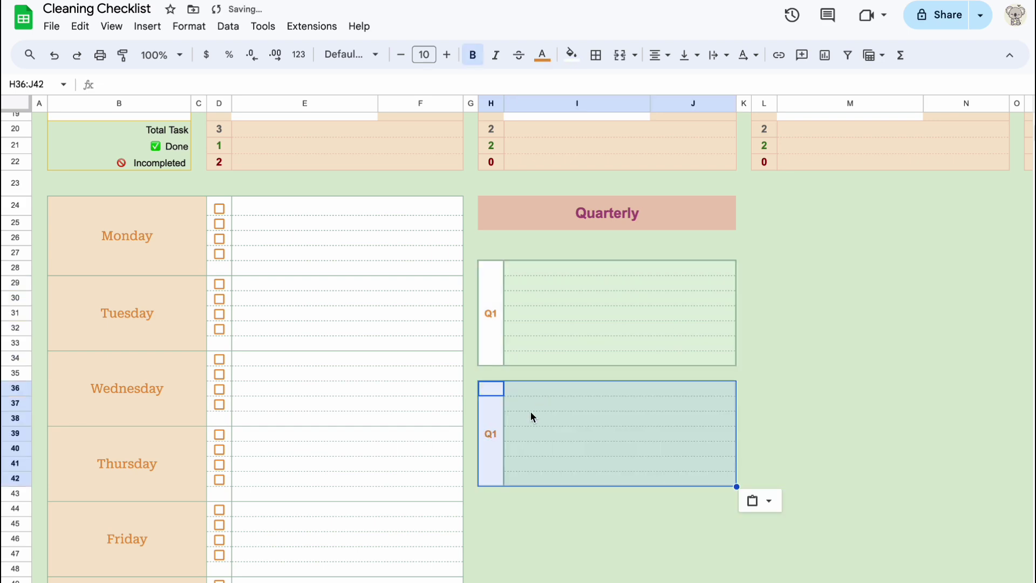
scroll(529, 411, down, 3)
click(491, 375)
key(super+v)
scroll(545, 437, down, 3)
click(491, 349)
key(super+v)
scroll(781, 412, up, 5)
- Relabel the three copied quarter blocks as Q2 in H39, Q3 in H47 and Q4 in H55
click(490, 365)
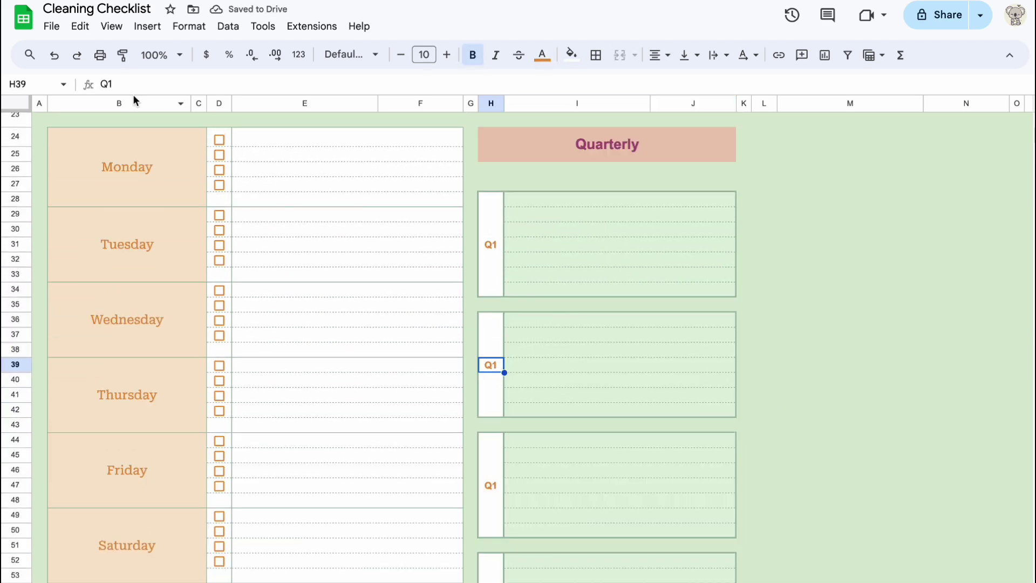
click(491, 485)
click(116, 83)
key(BackSpace)
text(3)
click(534, 559)
scroll(499, 501, down, 3)
click(491, 464)
click(119, 83)
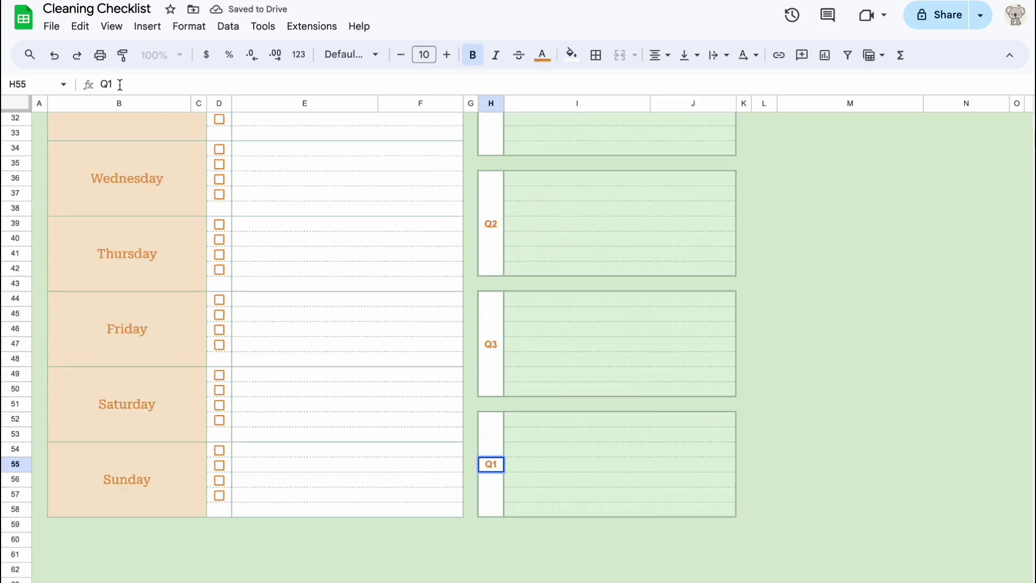
scroll(855, 424, up, 2)
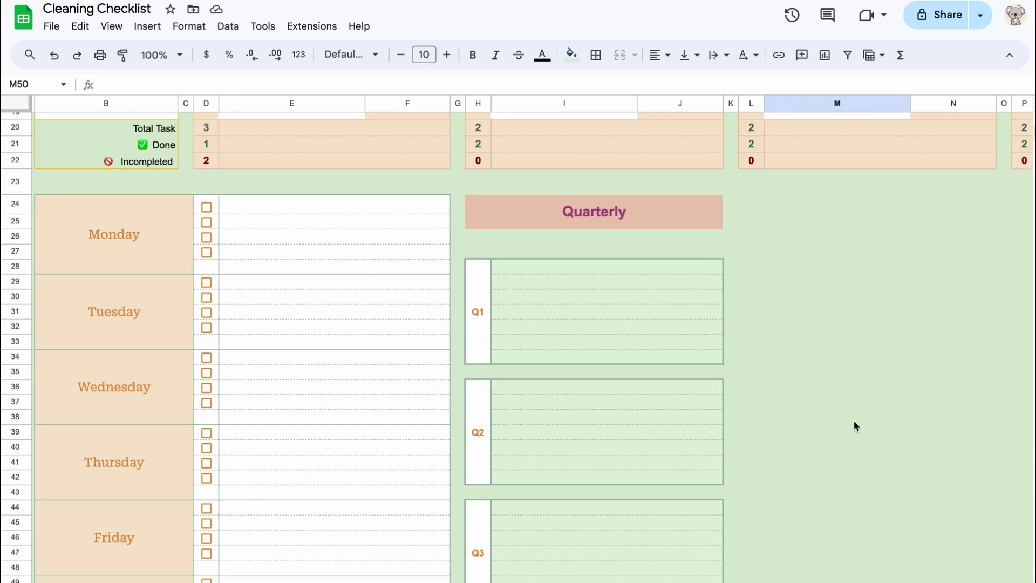
- Outline L28:N42 under Semi-Annual with an outer border and merge L28:N34 into one cell
drag(287, 213, 524, 426)
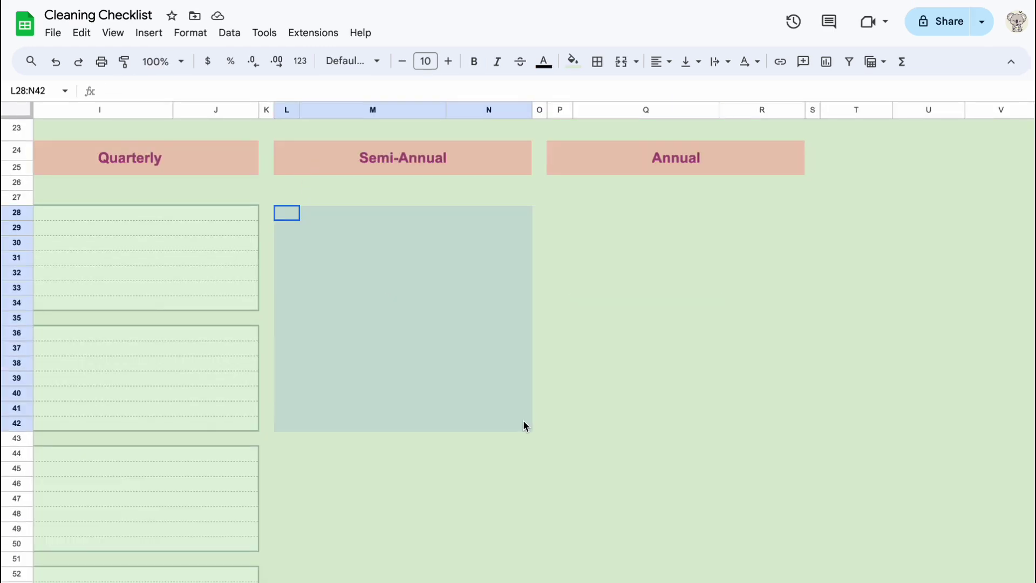
click(596, 62)
click(700, 101)
click(279, 303)
drag(286, 213, 493, 302)
click(618, 57)
- Add dotted horizontal inner borders to L35:N42
drag(287, 319, 480, 427)
click(597, 61)
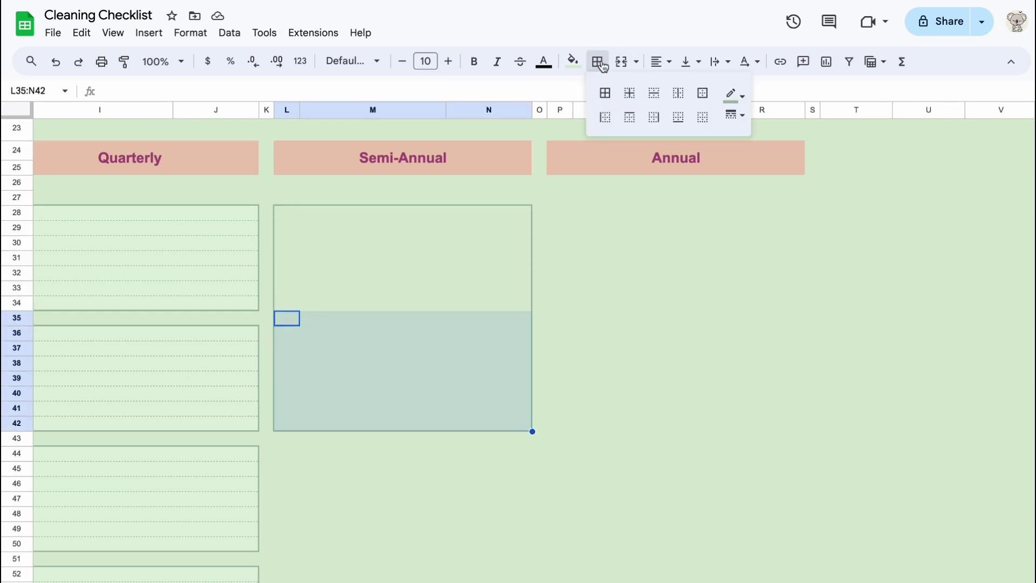
click(654, 95)
click(734, 115)
click(762, 185)
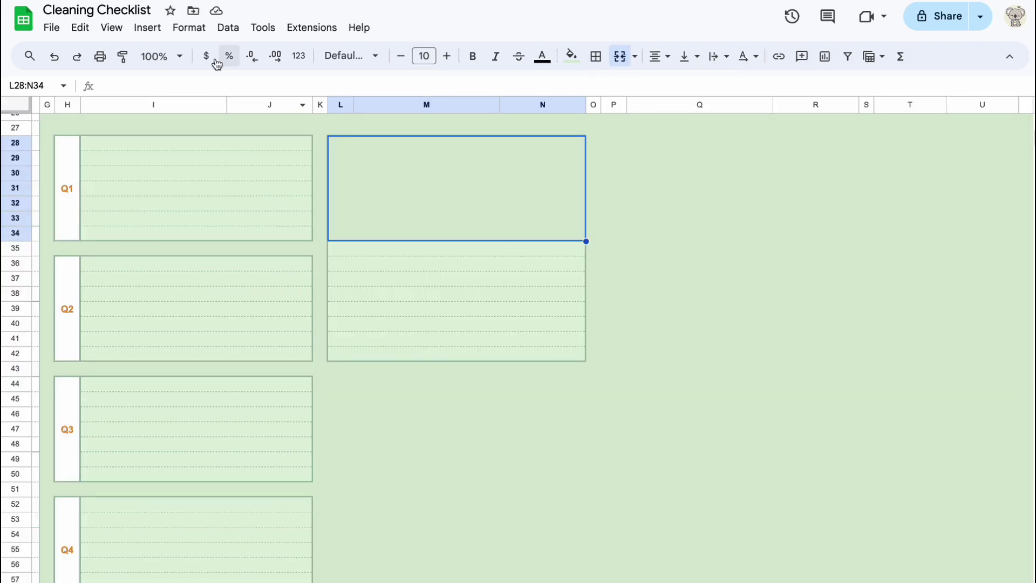
- Insert the floral camera picture as an in-cell image in the merged cell L28:N34
click(147, 28)
mouse_move(232, 236)
click(400, 240)
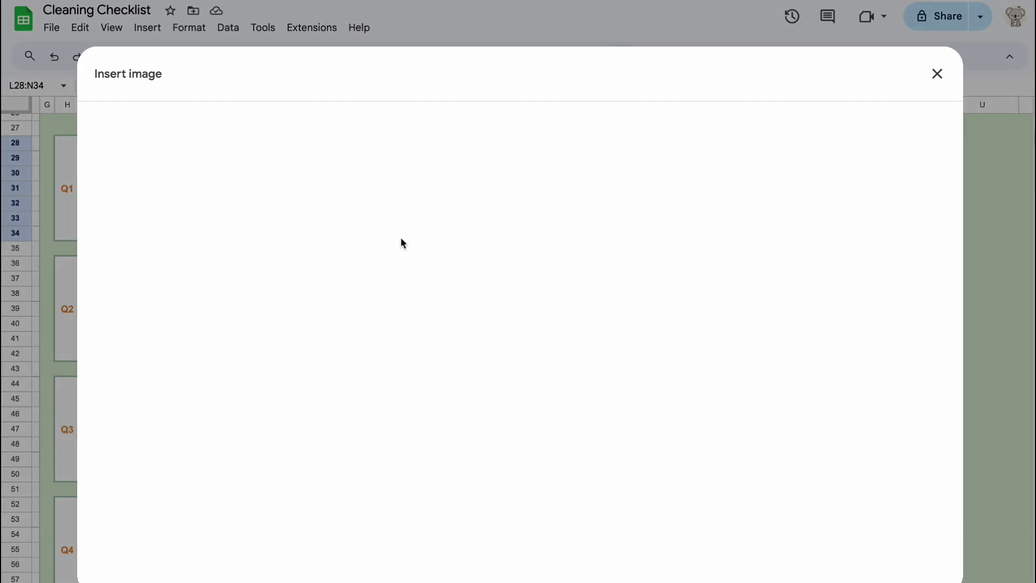
click(514, 414)
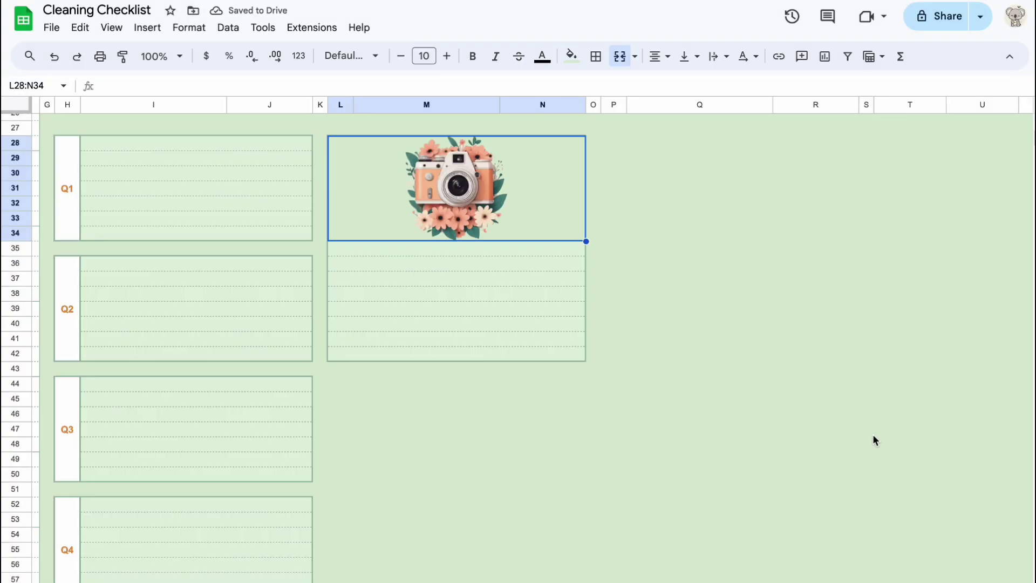
- Fill the merged image cell L28:N34 with the custom light peach color
click(729, 459)
scroll(620, 477, up, 3)
scroll(620, 478, down, 2)
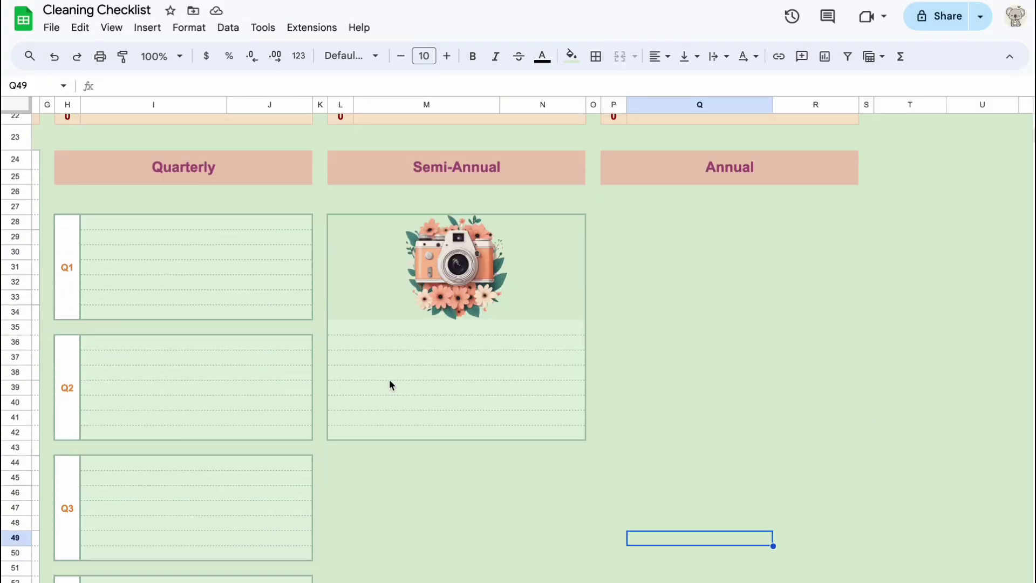
click(341, 237)
click(572, 55)
click(615, 296)
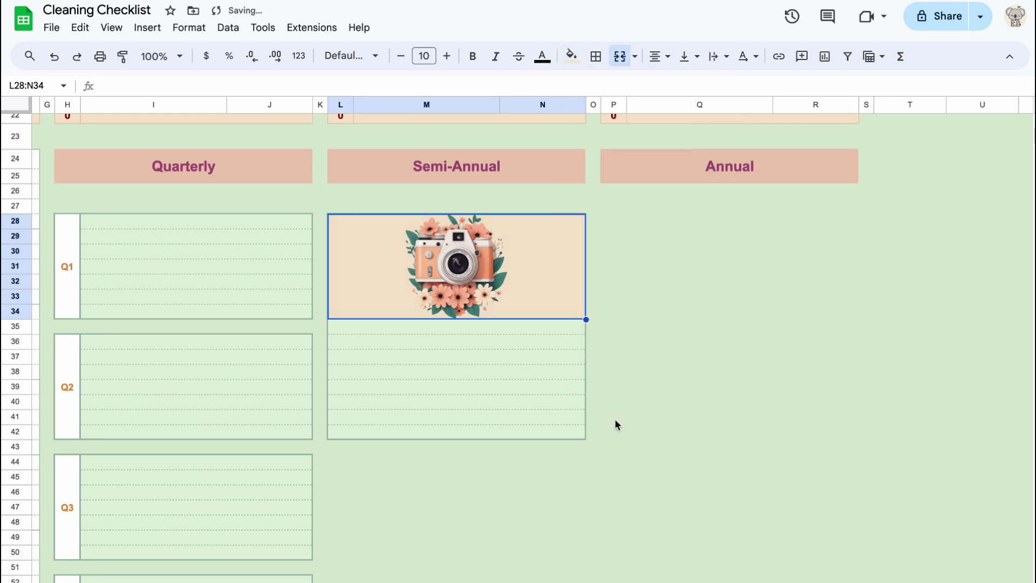
click(615, 431)
scroll(706, 488, up, 3)
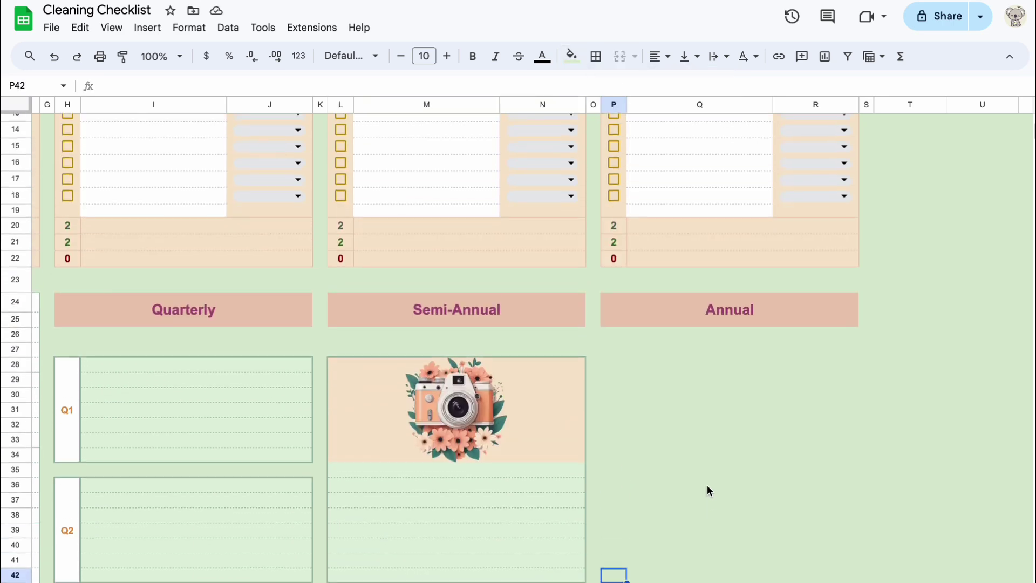
click(555, 450)
click(571, 56)
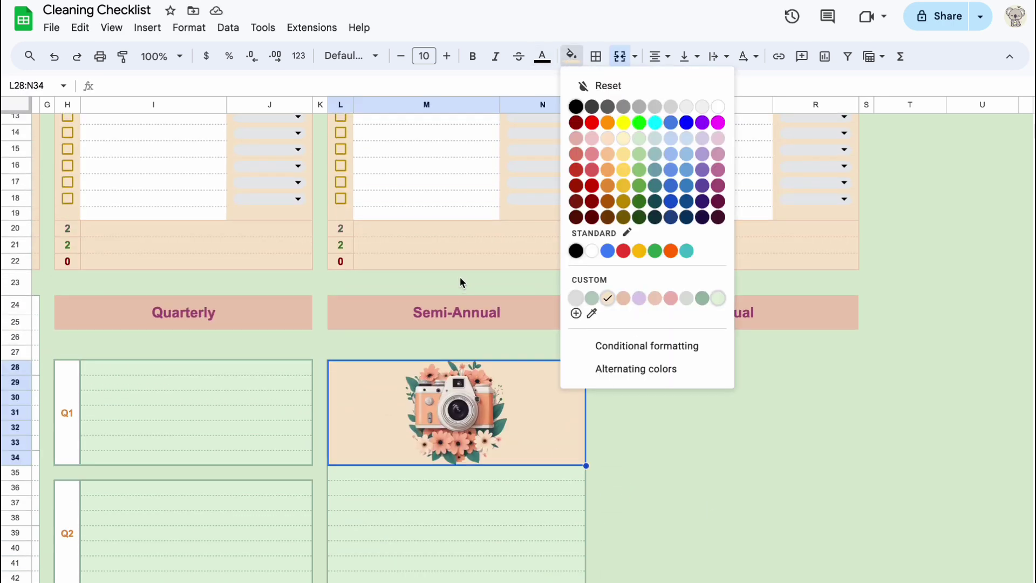
click(442, 248)
click(570, 57)
click(699, 562)
- Copy the Semi-Annual block L28:N42, including its picture cell, and paste it starting at L44
scroll(594, 410, down, 3)
drag(340, 243, 368, 425)
click(346, 455)
scroll(483, 518, down, 3)
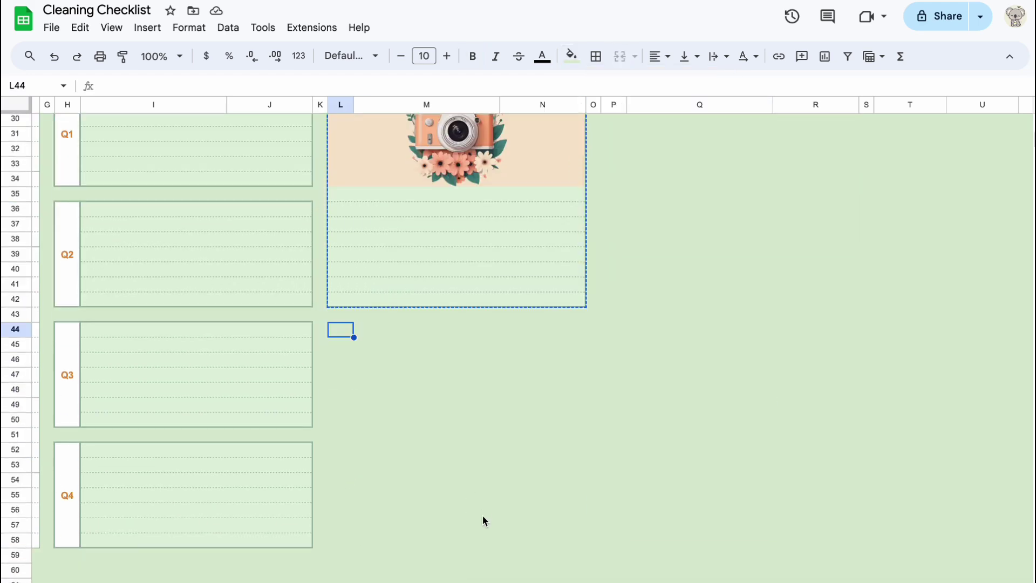
key(ctrl+v)
click(648, 444)
scroll(652, 539, up, 3)
scroll(656, 560, down, 2)
scroll(655, 559, right, 3)
scroll(655, 560, up, 2)
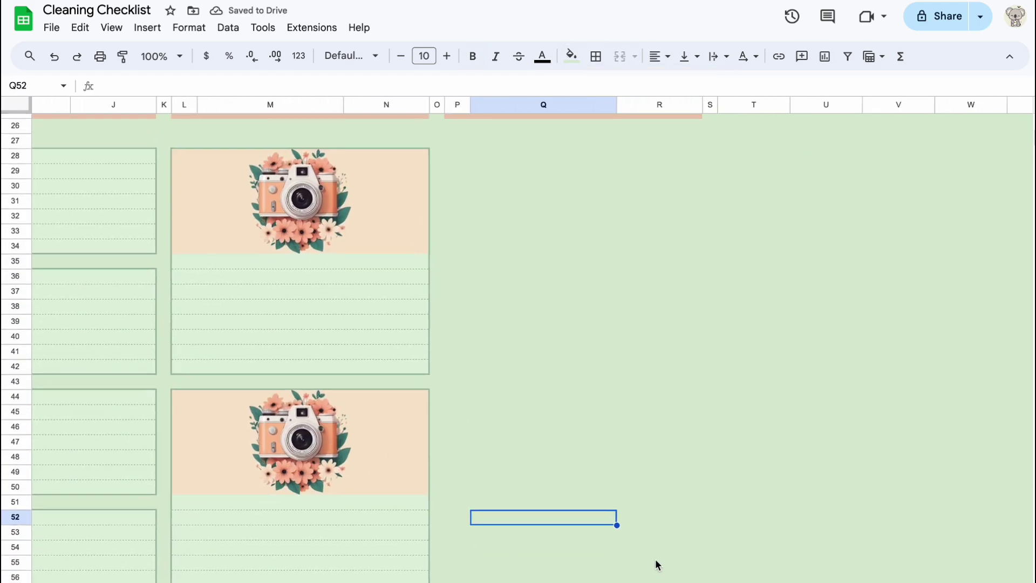
- Apply an outer border with the dotted line style to the merged picture cell L28:N34
click(399, 281)
click(596, 57)
click(700, 90)
scroll(486, 345, down, 3)
click(409, 431)
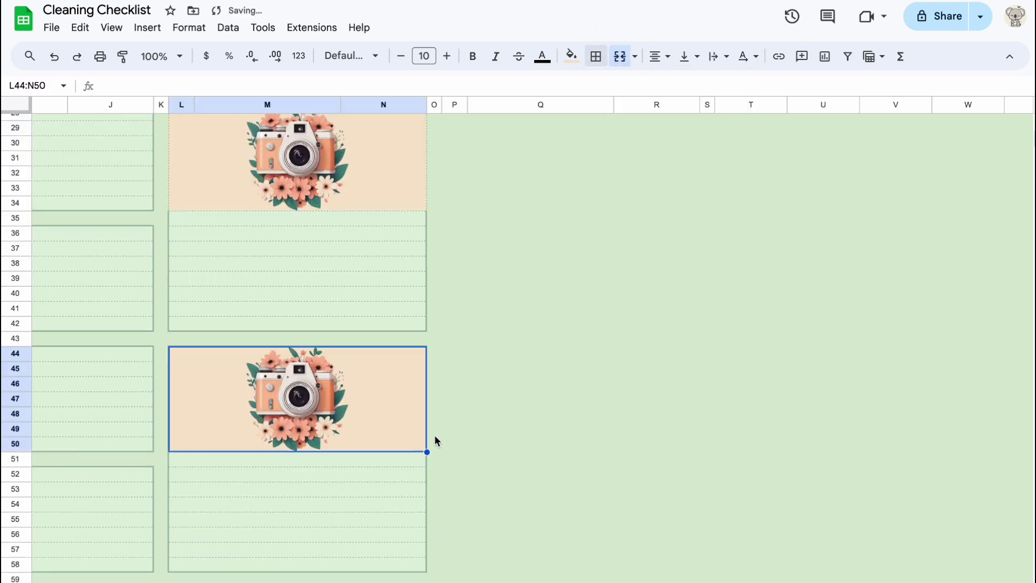
- Change the border line to a solid style and outline the merged picture cell L28:N34 with it
scroll(324, 323, up, 2)
click(311, 208)
click(599, 61)
click(731, 108)
click(753, 149)
click(702, 90)
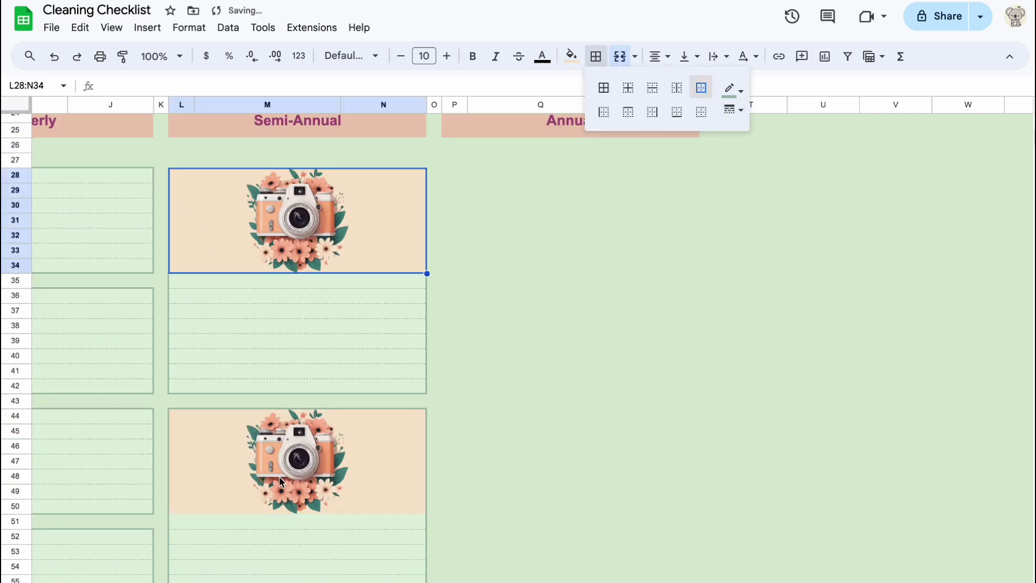
click(410, 469)
click(212, 218)
click(596, 56)
click(732, 109)
click(750, 142)
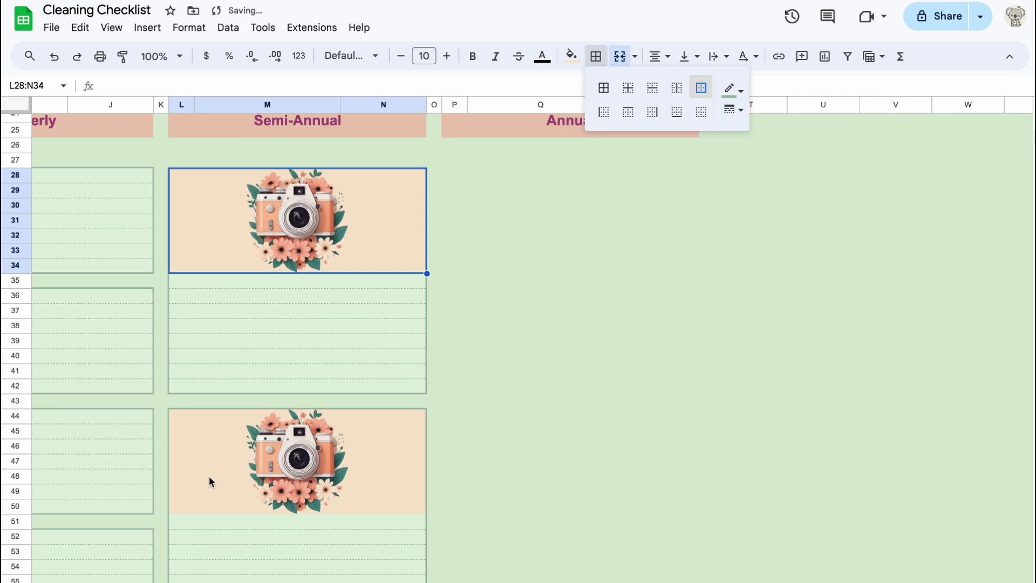
- Outline the second Semi-Annual picture cell L44:N50 with the same solid outer border
click(210, 481)
click(595, 56)
click(570, 472)
scroll(591, 497, down, 2)
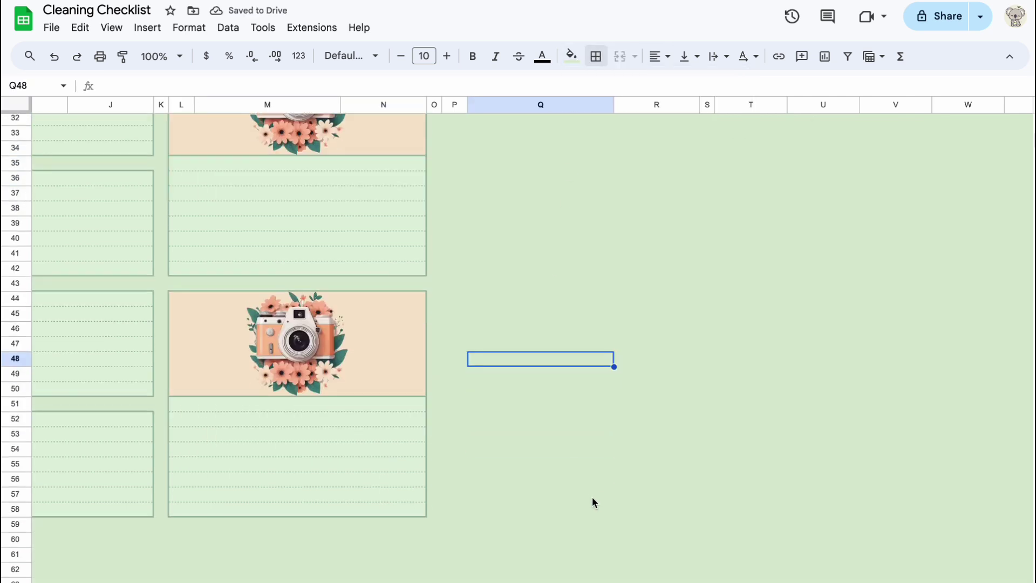
- Outline P28:R58 under Annual with a solid green outer border
scroll(585, 493, up, 3)
scroll(585, 493, right, 2)
scroll(372, 206, down, 2)
drag(367, 247, 650, 489)
scroll(650, 490, up, 2)
click(595, 56)
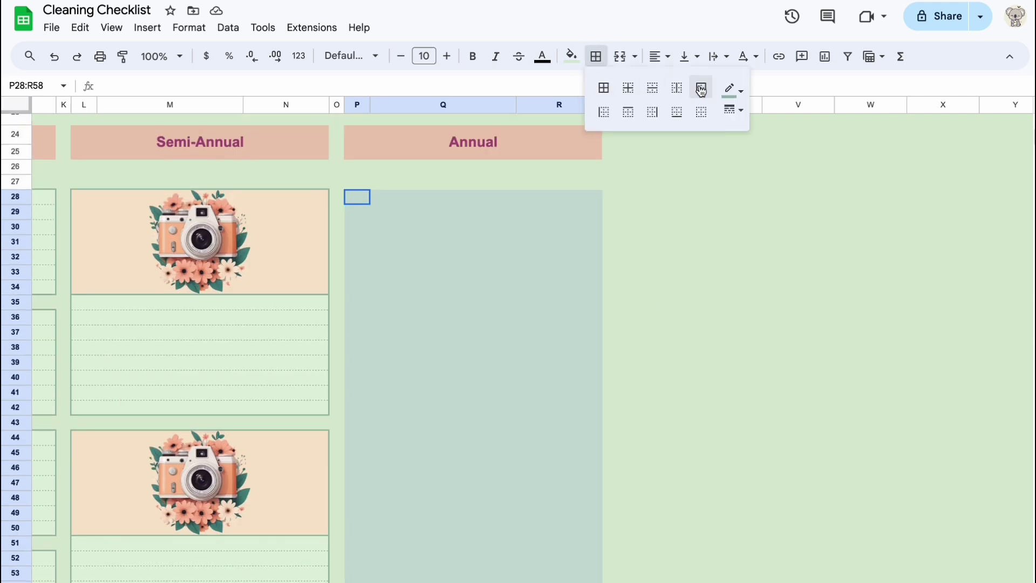
click(701, 88)
click(701, 290)
scroll(389, 349, down, 2)
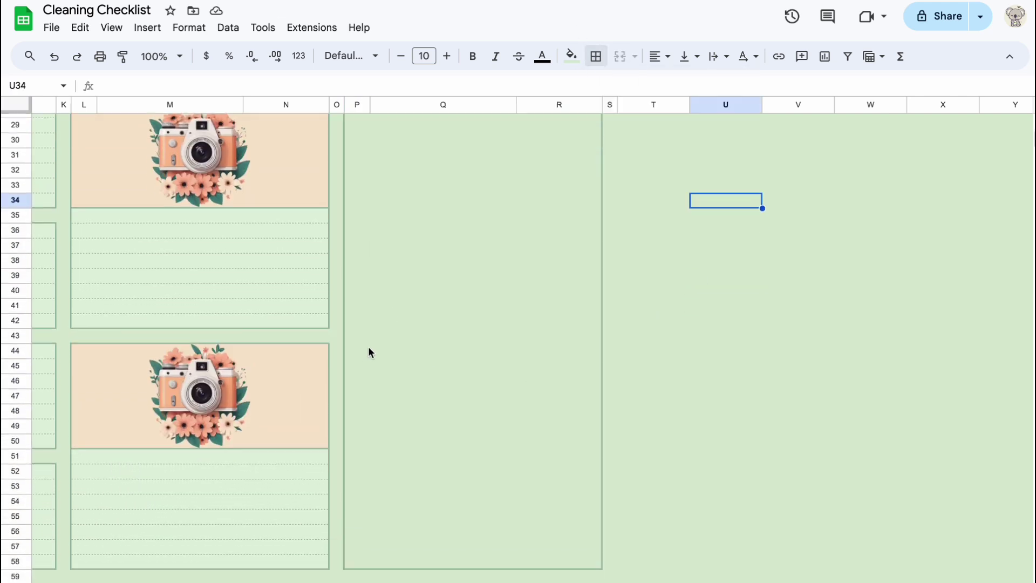
- Add dotted horizontal inner borders to P41:R58 in the Annual section
drag(357, 242, 555, 567)
scroll(384, 386, up, 2)
drag(358, 356, 593, 582)
scroll(652, 527, up, 2)
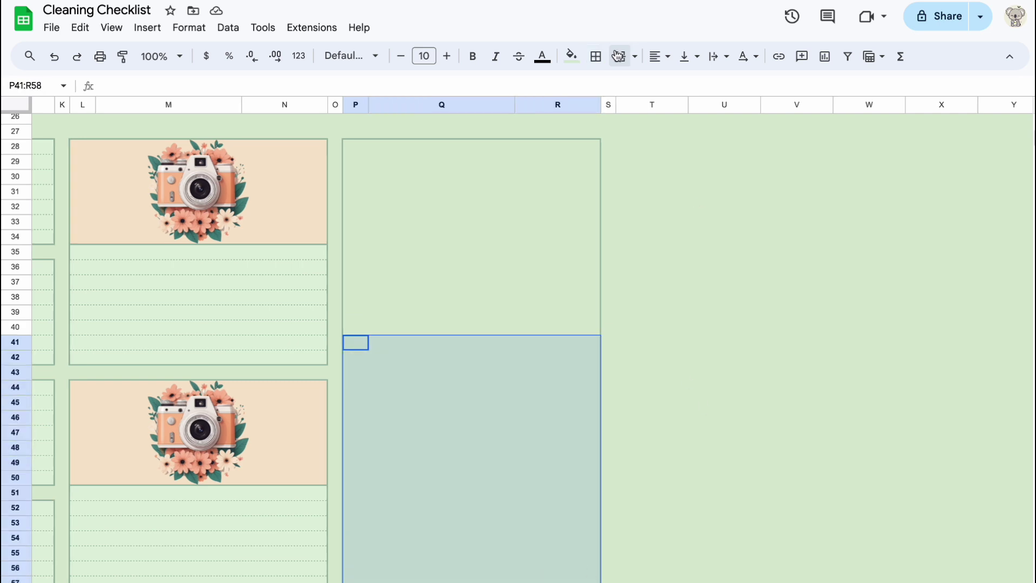
click(596, 56)
click(652, 85)
click(730, 106)
click(758, 197)
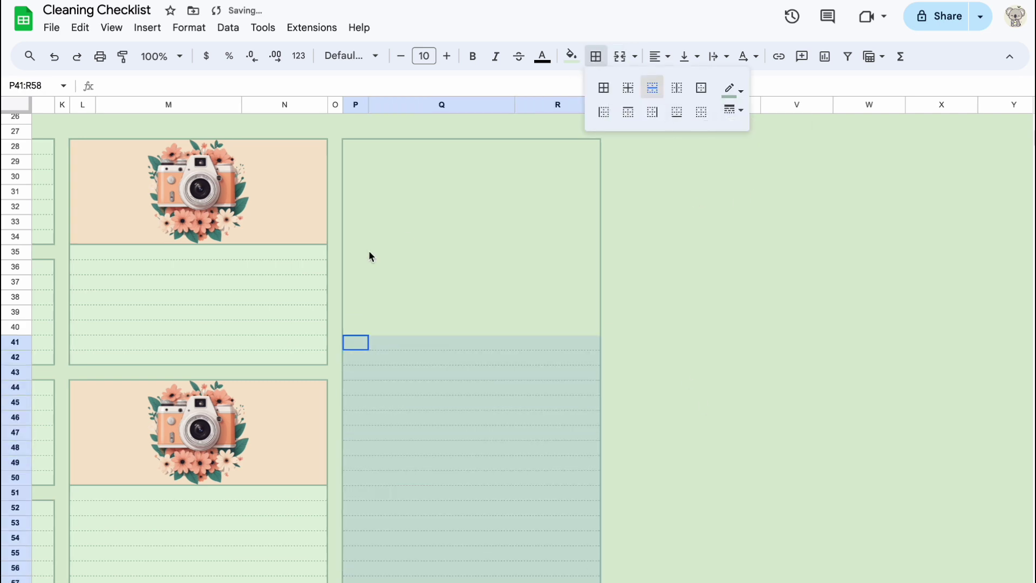
- Merge P28:R41 in the Annual section into one cell
click(410, 282)
scroll(594, 367, up, 2)
drag(357, 174, 548, 372)
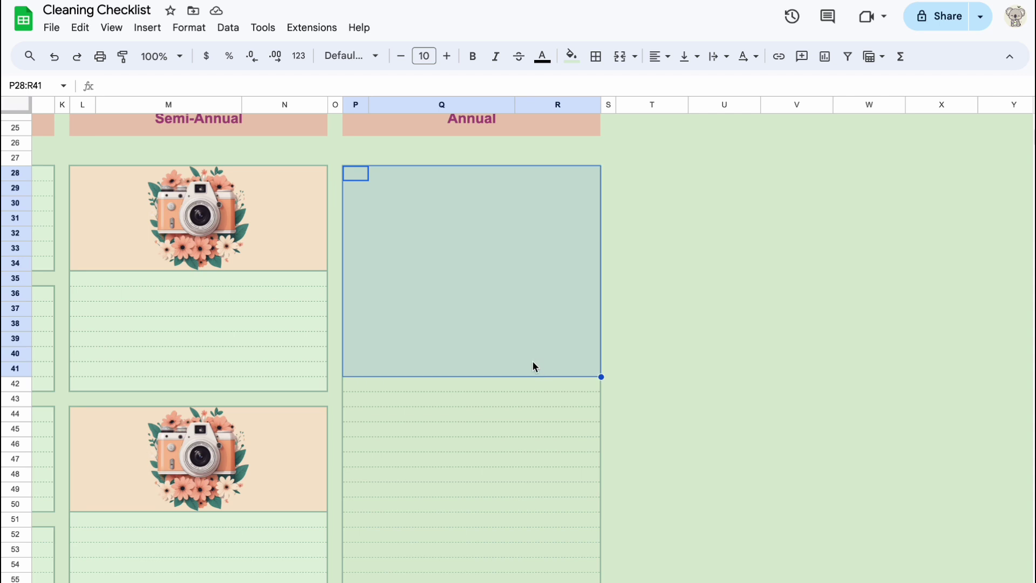
scroll(534, 356, down, 2)
click(619, 56)
- Insert the living room picture as an in-cell image in the merged cell P28:R41
click(147, 27)
mouse_move(175, 246)
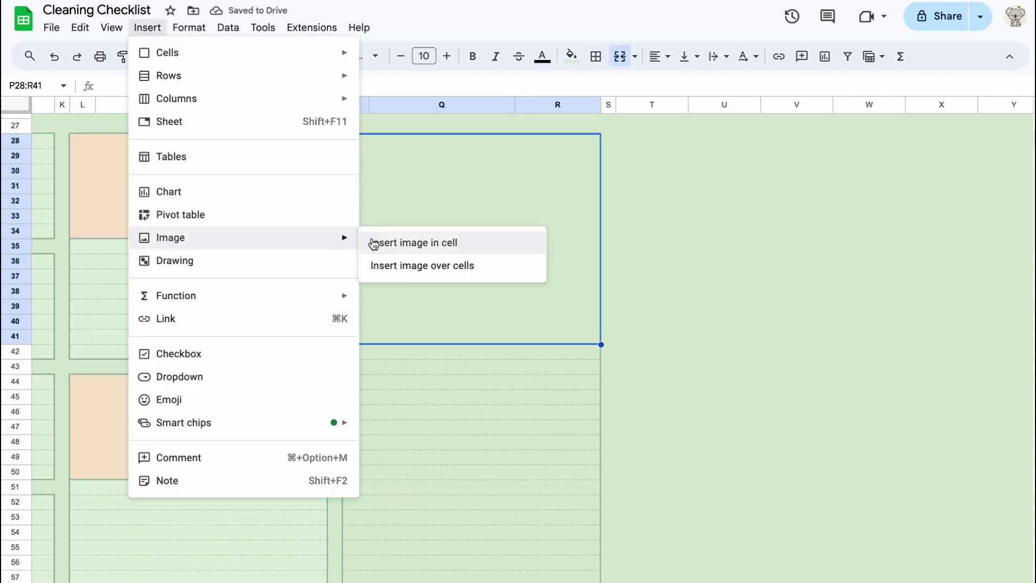
click(380, 241)
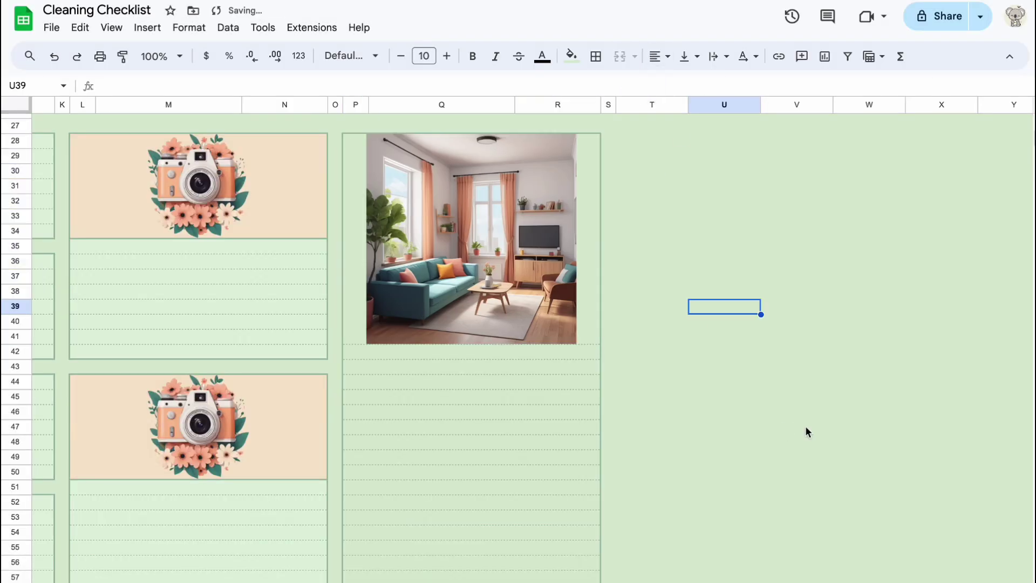
scroll(797, 423, up, 2)
scroll(797, 423, left, 3)
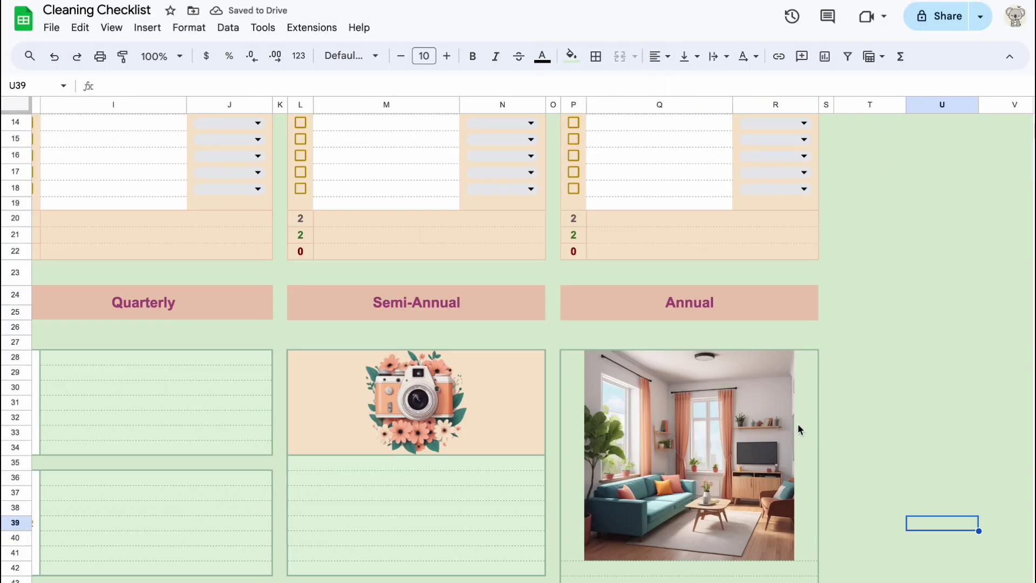
- Apply an outer border with the dotted line style to the Annual picture cell P28:R41
click(570, 379)
click(597, 61)
click(700, 88)
click(869, 241)
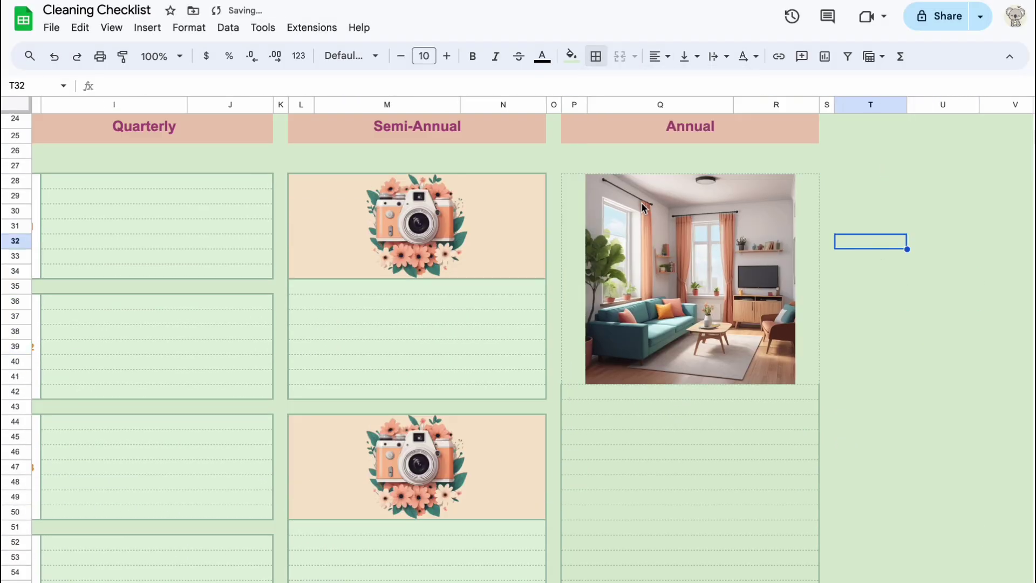
- Outline the Annual picture cell P28:R41 with a solid green outer border
click(571, 184)
click(597, 60)
click(701, 88)
click(942, 376)
scroll(961, 542, down, 1)
scroll(964, 543, left, 5)
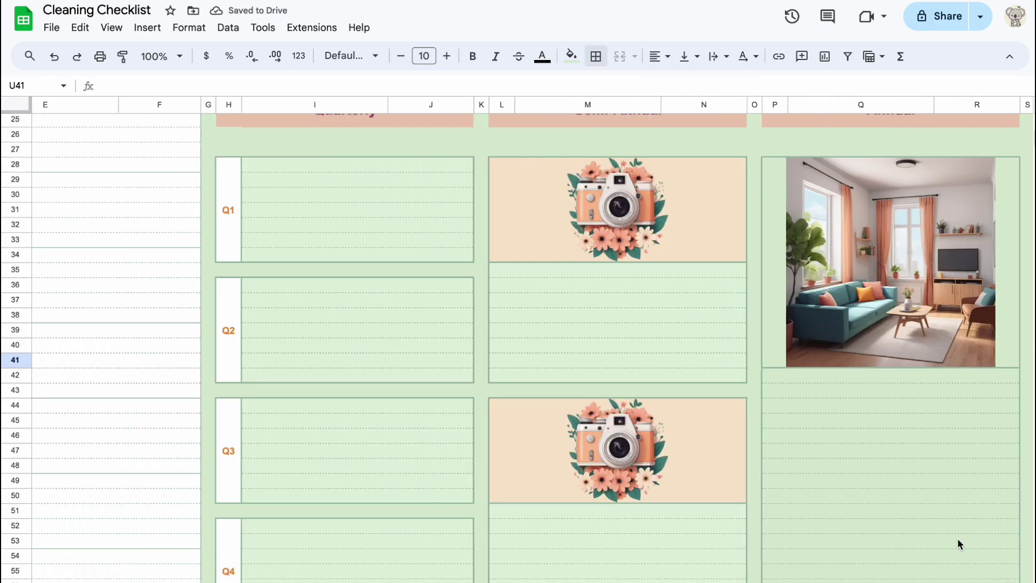
- Fill the Annual lines P42:R58 with the custom light green color
scroll(956, 538, up, 8)
scroll(955, 538, right, 5)
scroll(953, 539, down, 8)
drag(592, 300, 816, 544)
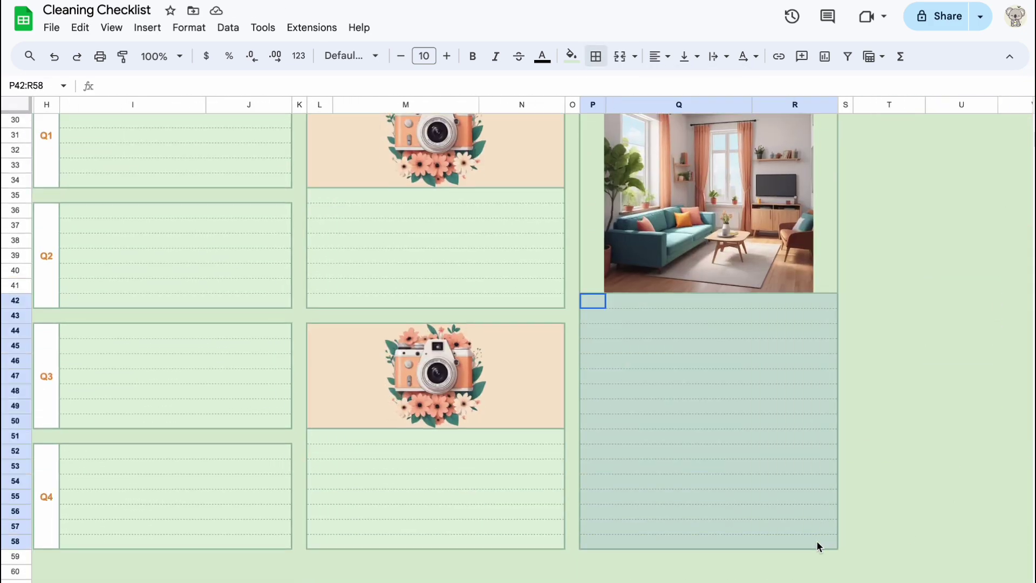
click(570, 56)
click(716, 299)
click(405, 210)
- Fill the merged living room picture cell P28:R41 with the custom light peach color
scroll(662, 412, up, 2)
click(647, 324)
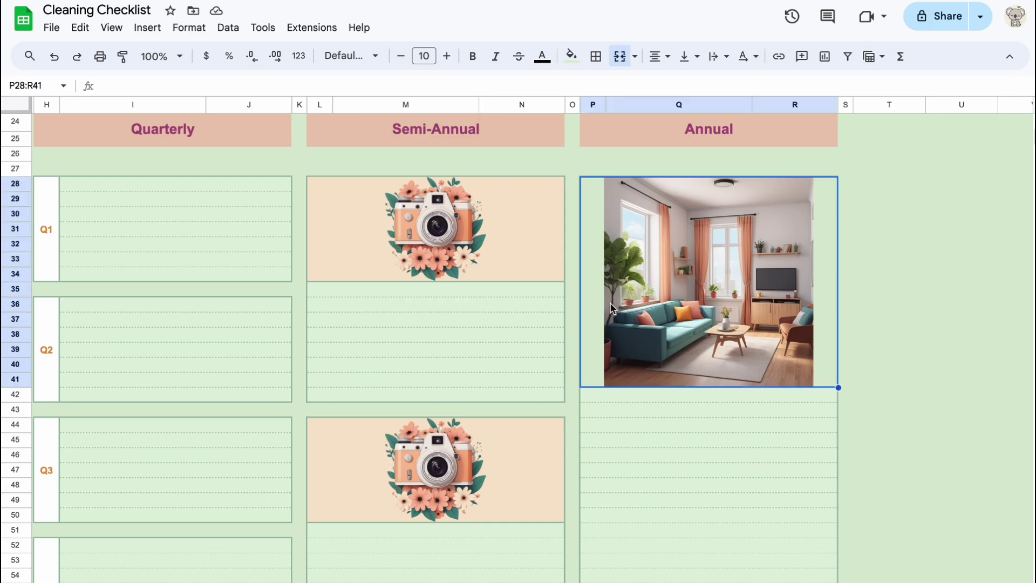
click(571, 57)
click(700, 300)
click(902, 412)
scroll(905, 413, down, 3)
scroll(904, 413, up, 2)
scroll(903, 413, left, 3)
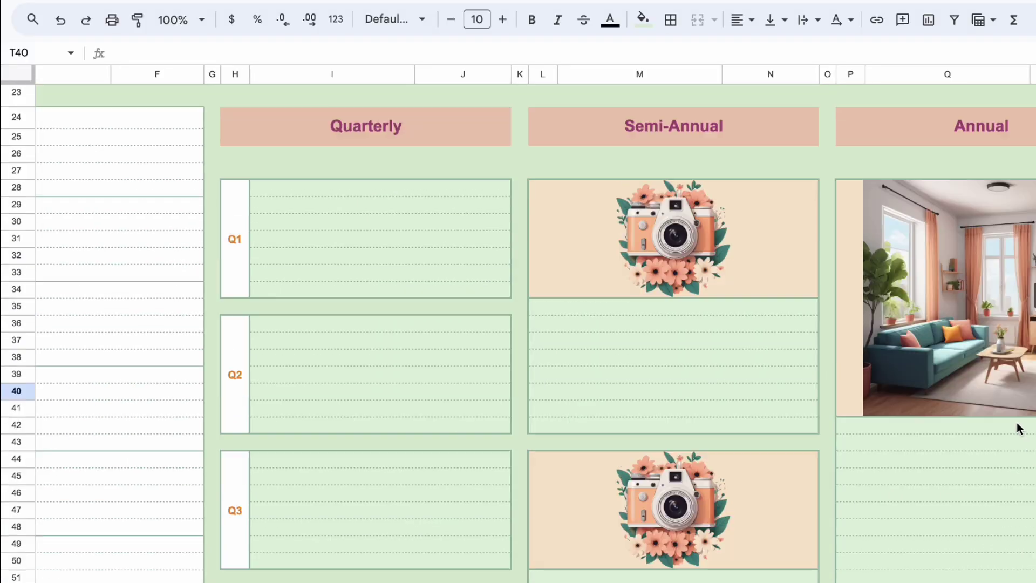
- Enter the formula =D21/D20 in the merged cell D4:F4 above Week 1 to calculate the share of tasks done
scroll(903, 413, down, 3)
scroll(903, 412, right, 1)
scroll(903, 412, up, 10)
scroll(903, 412, left, 4)
scroll(1018, 430, left, 1)
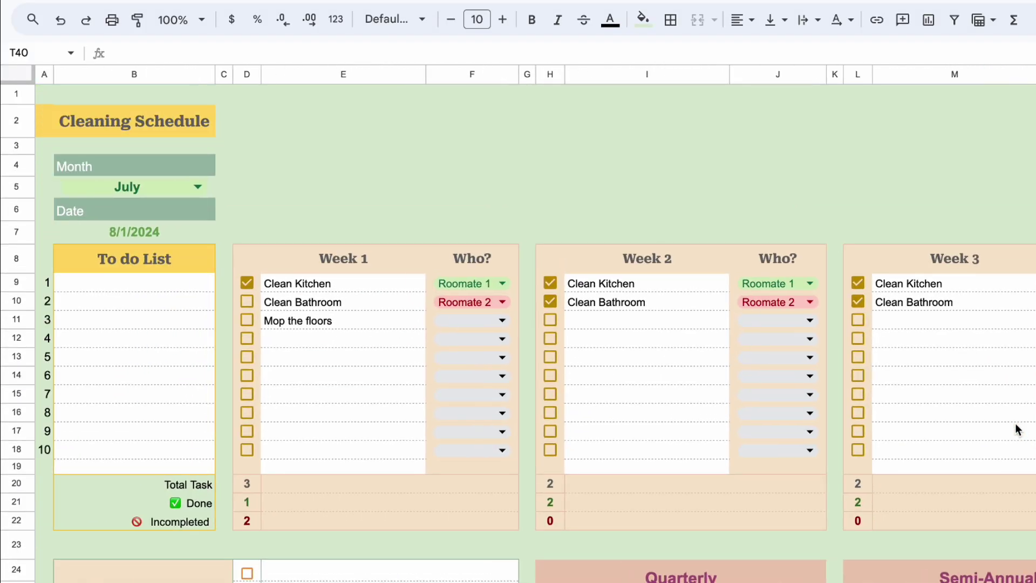
click(351, 167)
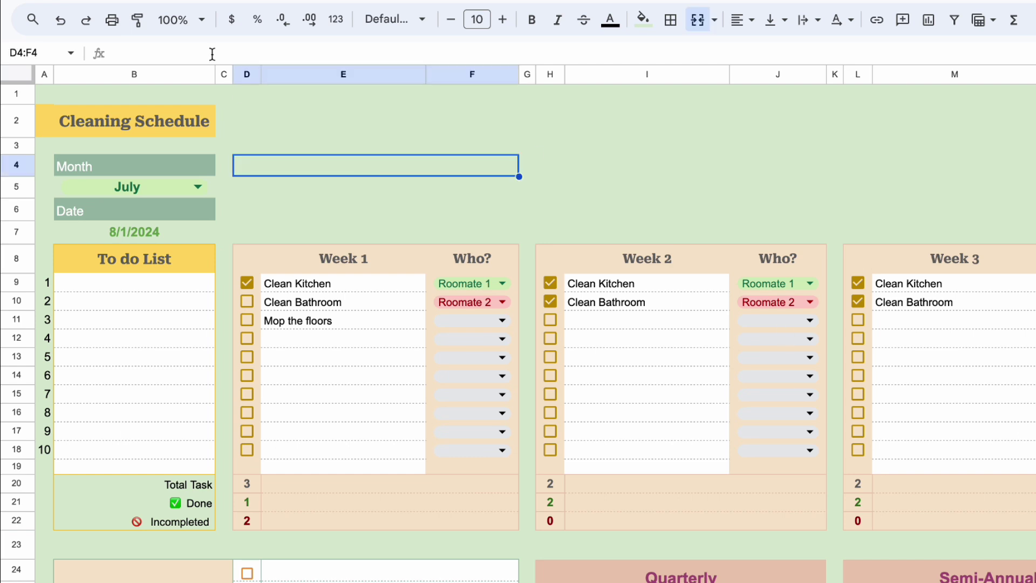
text(=)
click(247, 502)
text(/)
click(247, 484)
key(Return)
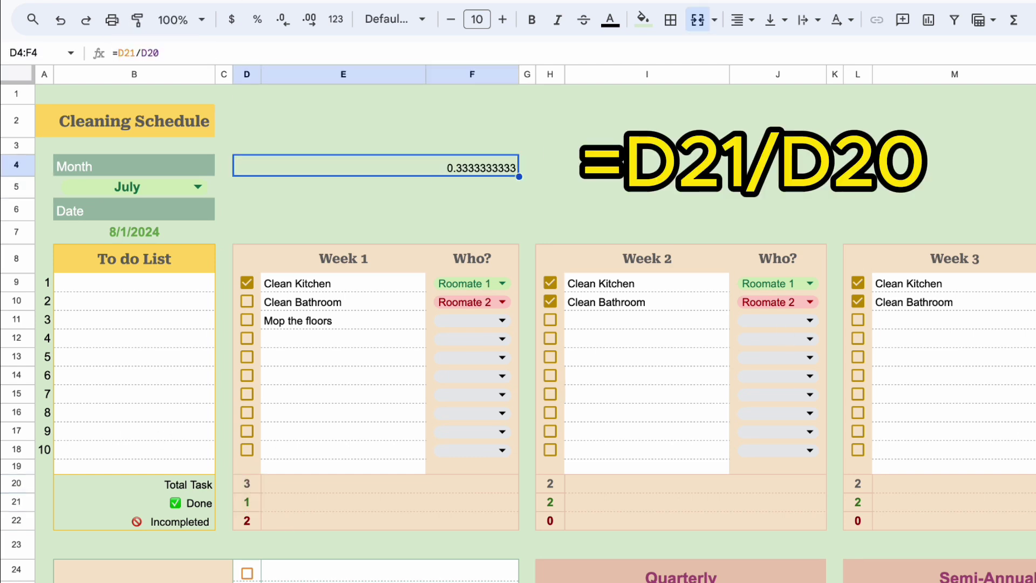
- Format D4:F4 as a centered percentage with one decimal, in dark green, bold, 16-point Roboto Serif
key(ctrl+shift+e)
click(610, 20)
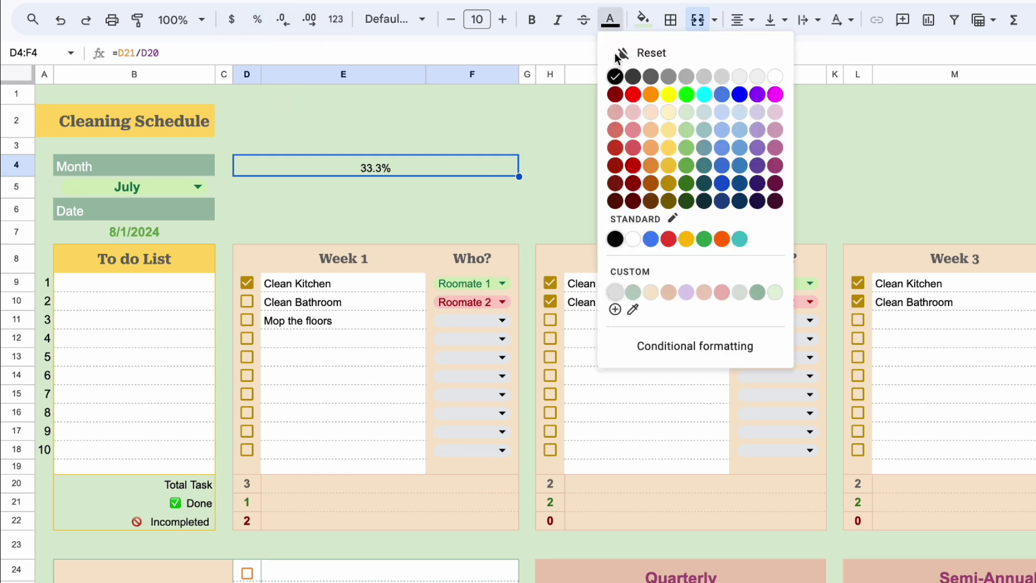
click(686, 152)
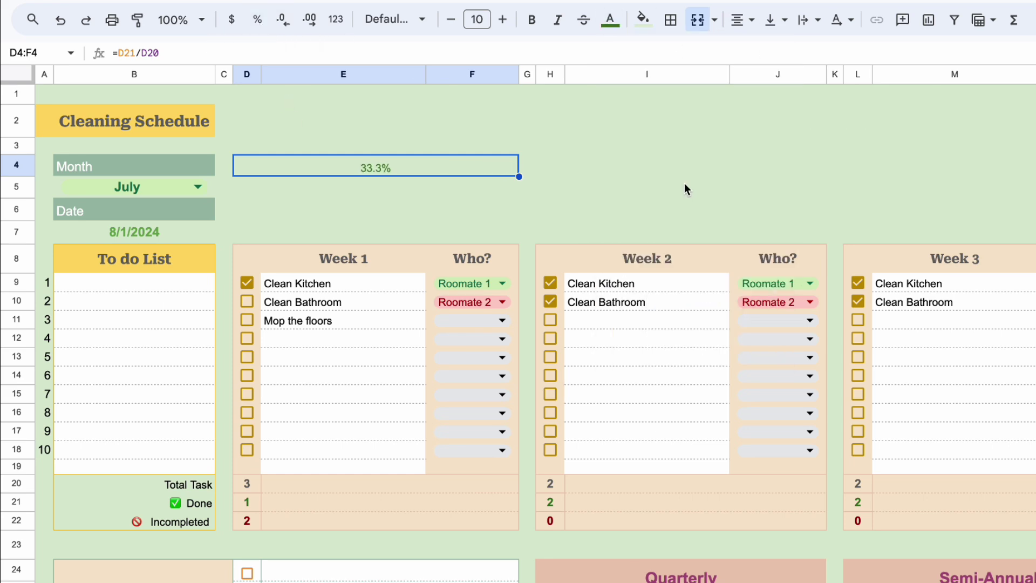
key(ctrl+b)
click(420, 20)
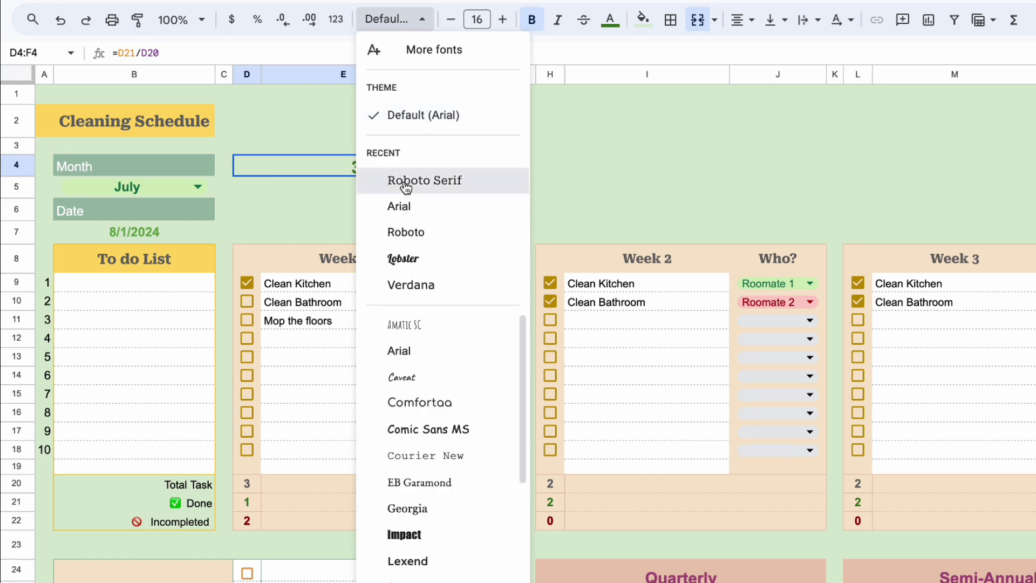
click(412, 179)
click(710, 189)
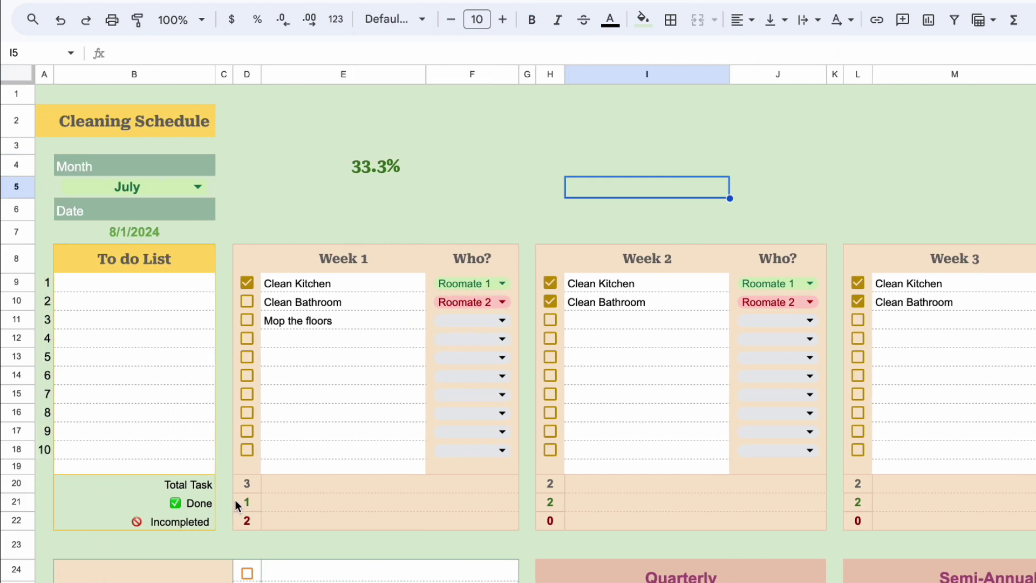
- Insert a pie chart based on the Week 1 done and incompleted counts in D21:D22
drag(245, 502, 246, 520)
key(alt+i)
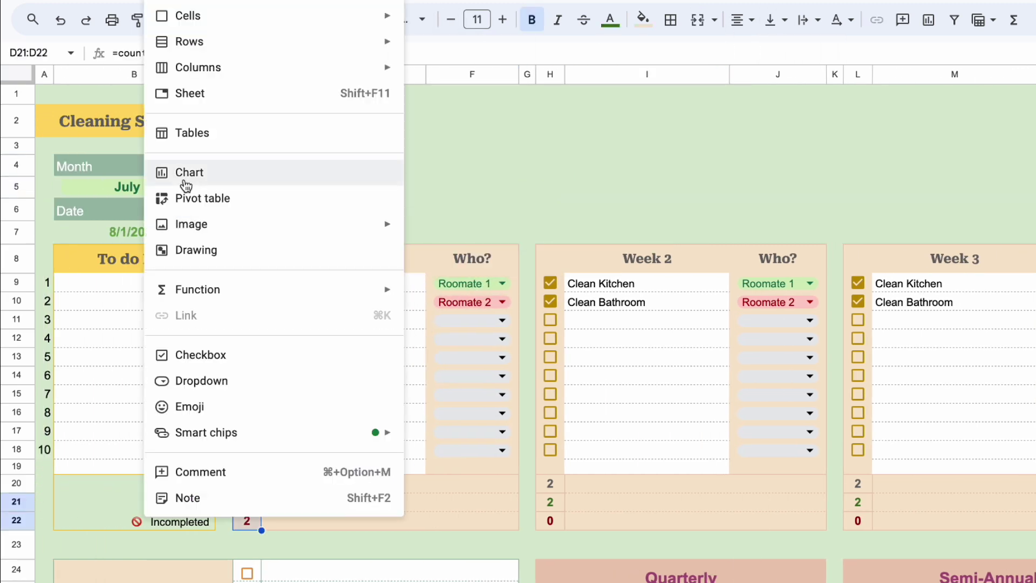
click(184, 172)
- Customize the chart style by setting the background color and the chart border color to None
click(1031, 223)
click(1031, 68)
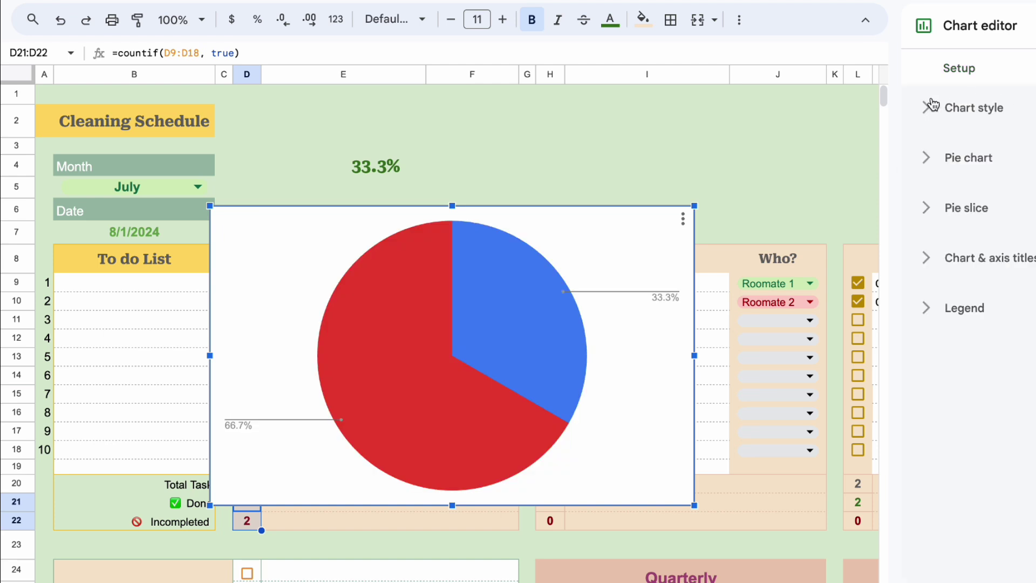
click(930, 107)
click(953, 174)
click(958, 213)
click(958, 246)
click(965, 281)
- Turn the pie chart into a ring by setting its donut hole to 75%
click(965, 446)
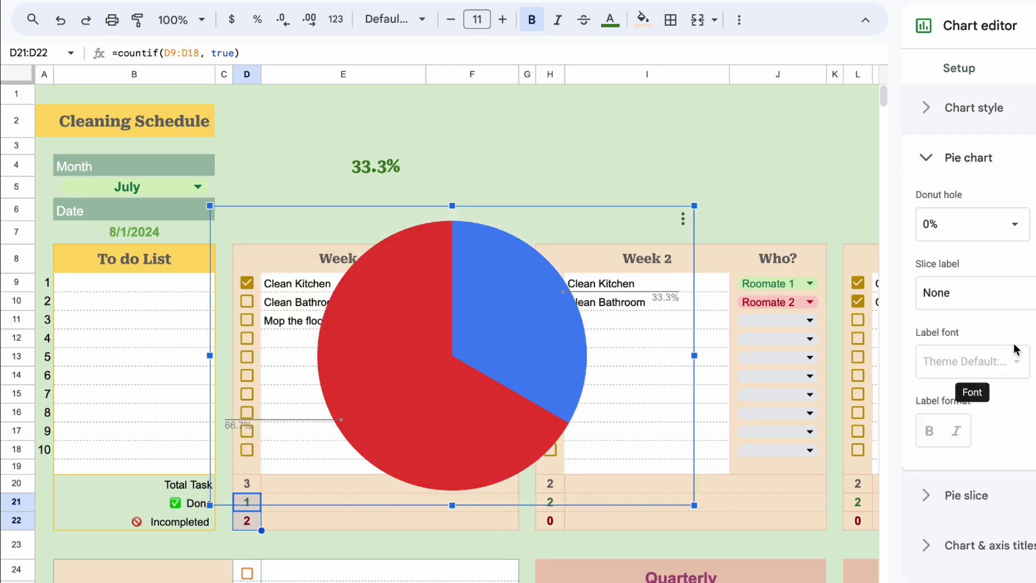
click(960, 224)
click(952, 335)
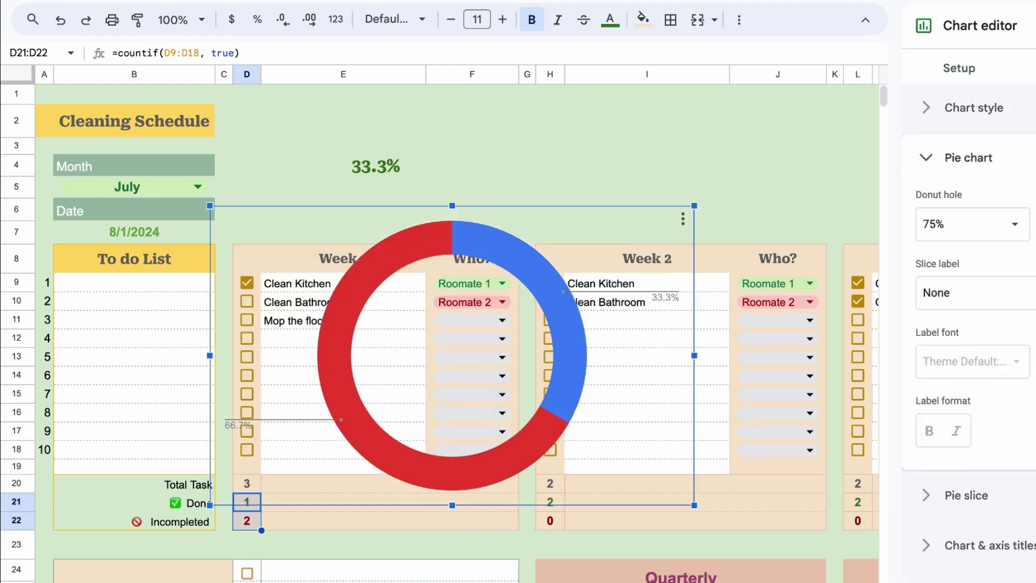
- Color Slice 1 of the donut chart with the standard yellow
click(941, 499)
click(948, 340)
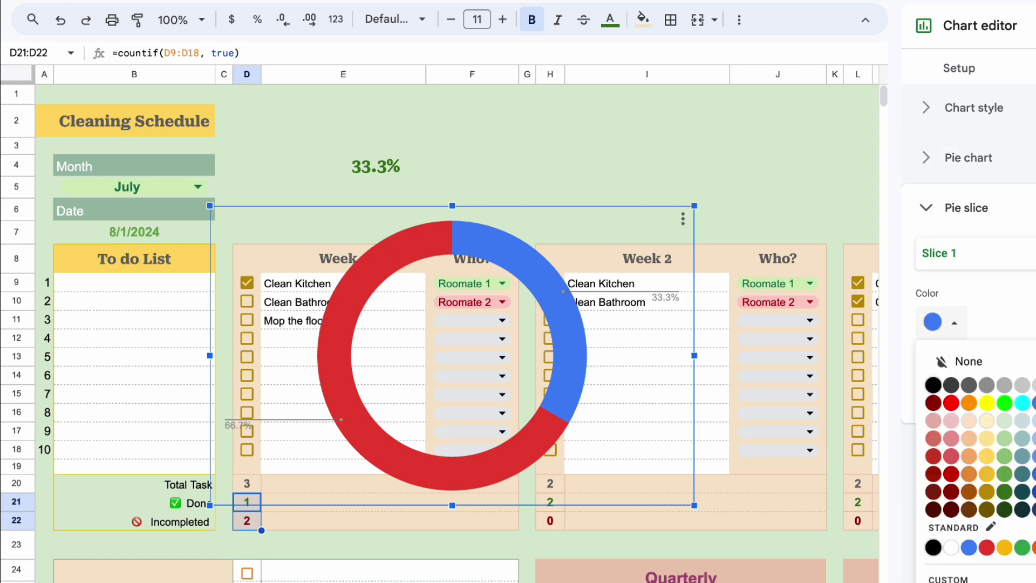
click(1004, 547)
click(953, 322)
- Color Slice 2 of the donut chart white
click(987, 253)
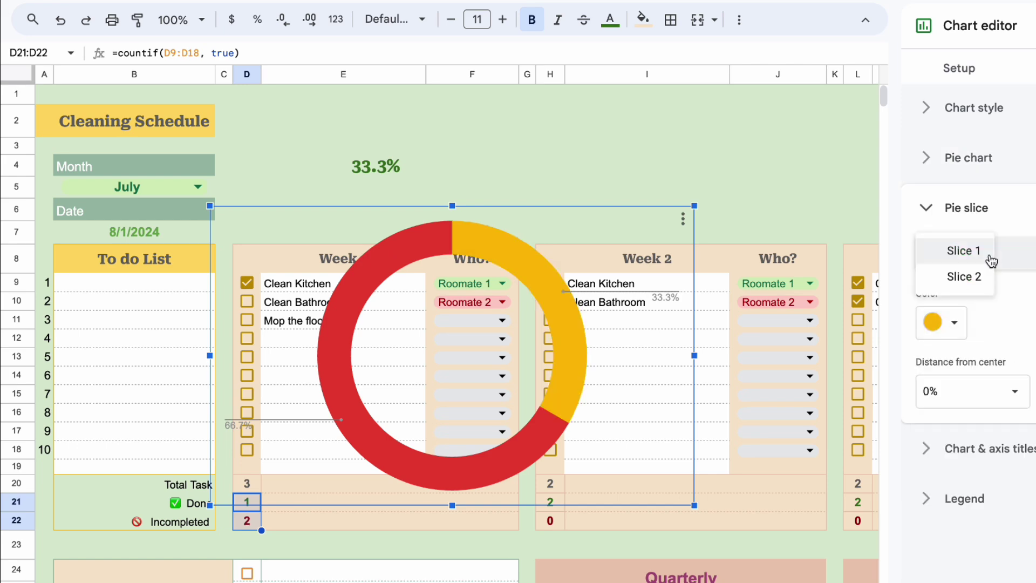
click(964, 276)
click(956, 326)
click(954, 546)
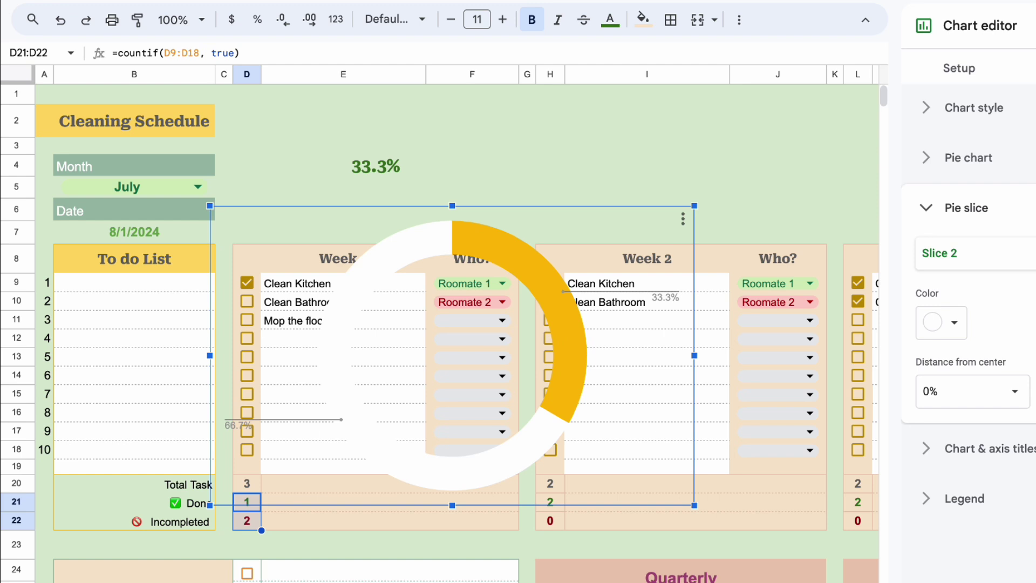
- Shrink the donut chart and center it around the completion percentage above Week 1
drag(695, 506, 471, 214)
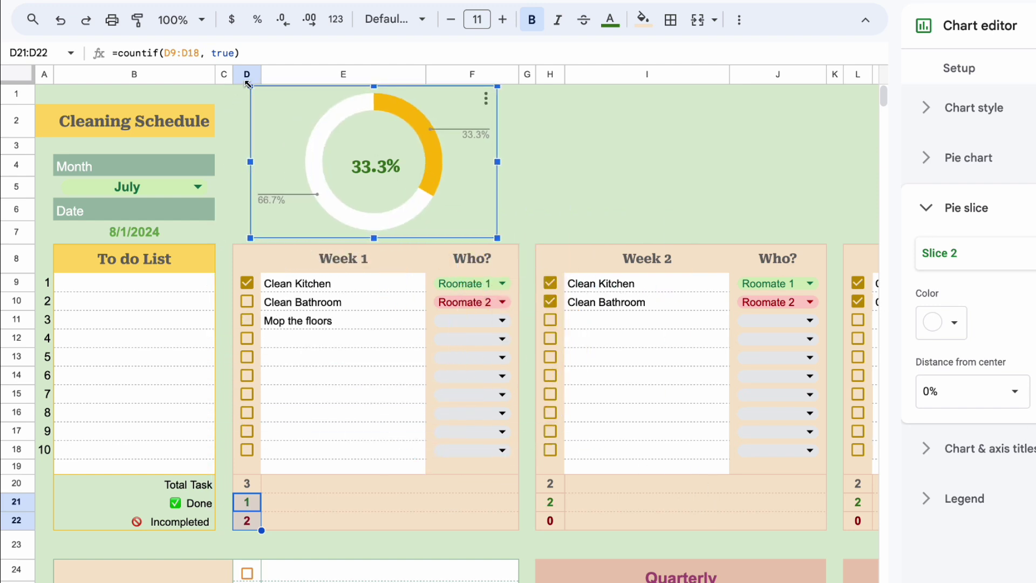
drag(247, 84, 293, 104)
drag(445, 189, 419, 180)
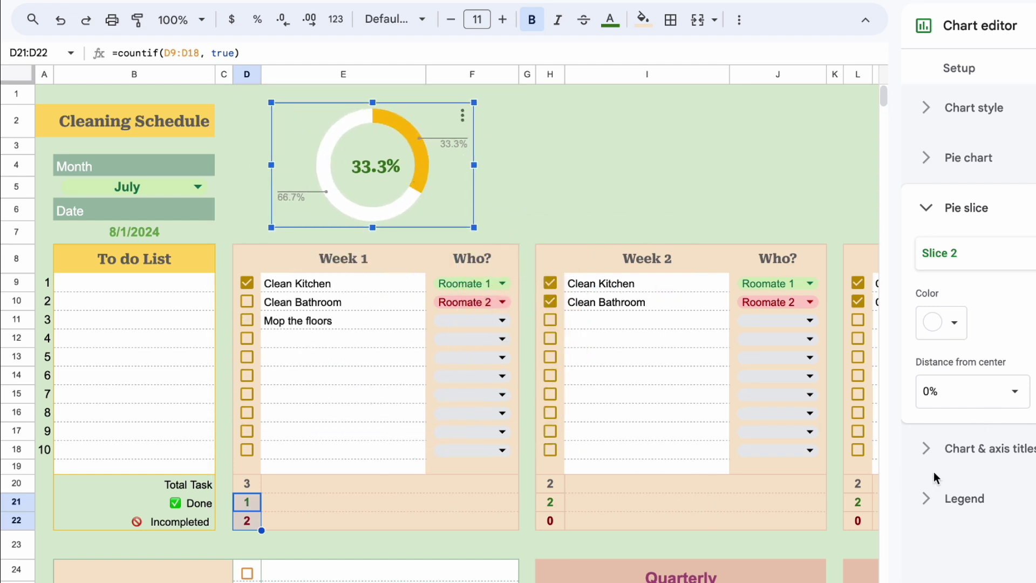
- Remove the donut chart's legend by setting its position to None
click(945, 448)
click(957, 302)
click(963, 332)
click(963, 303)
click(963, 274)
click(966, 575)
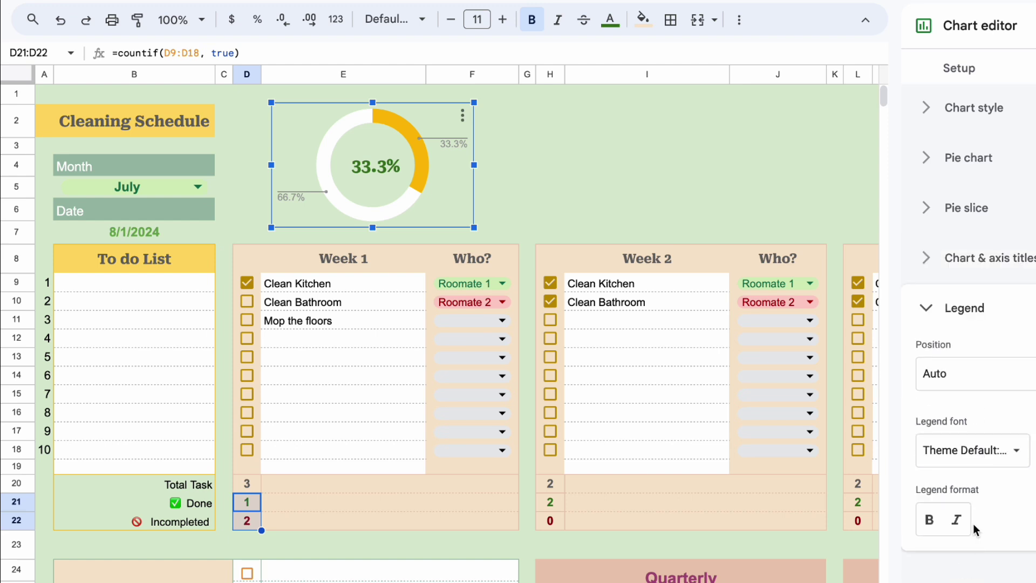
click(971, 374)
click(957, 189)
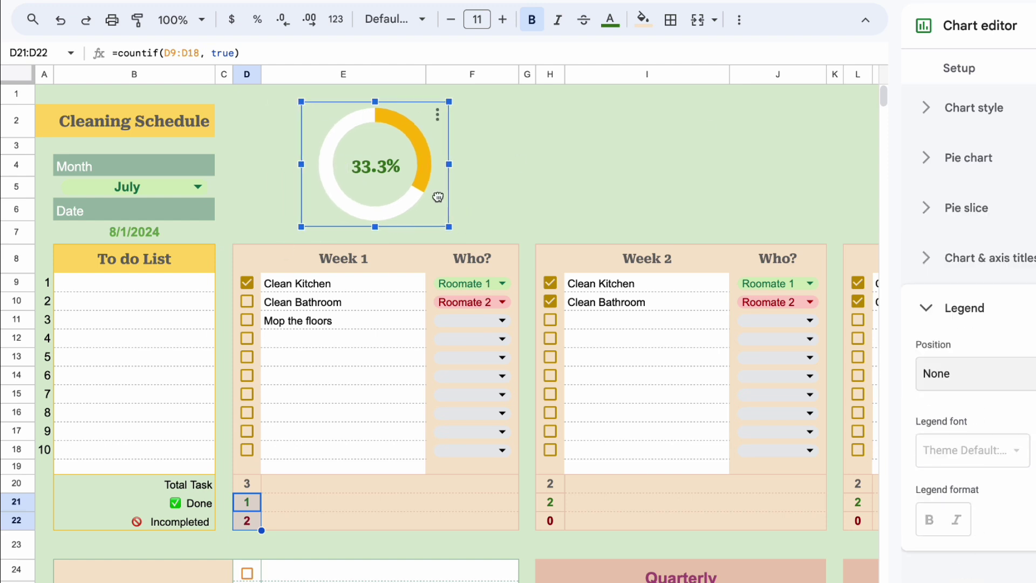
click(550, 187)
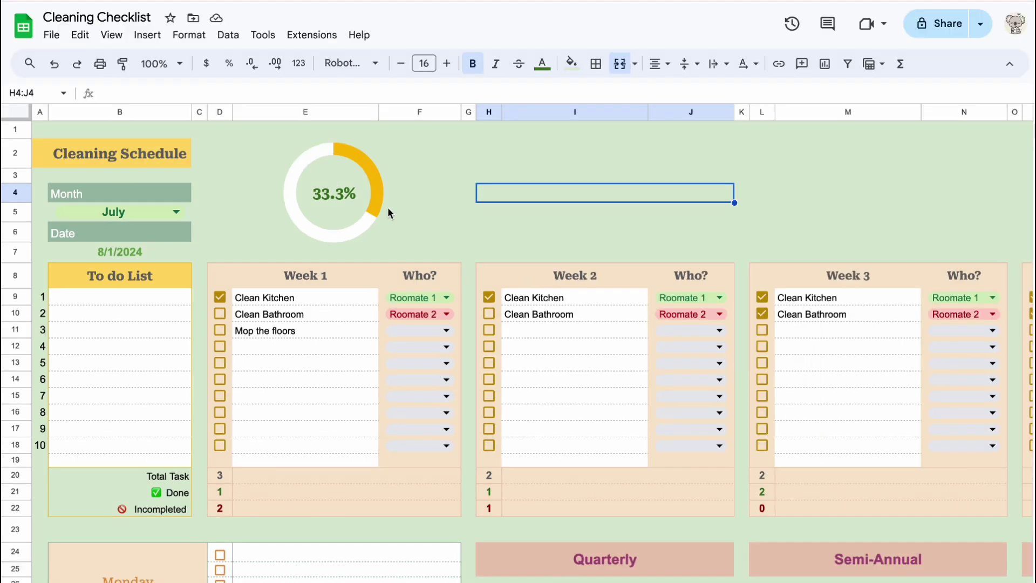
- Copy the Week 1 completion percentage formula into the merged row 4 cells above Week 2, Week 3 and Week 4
click(453, 197)
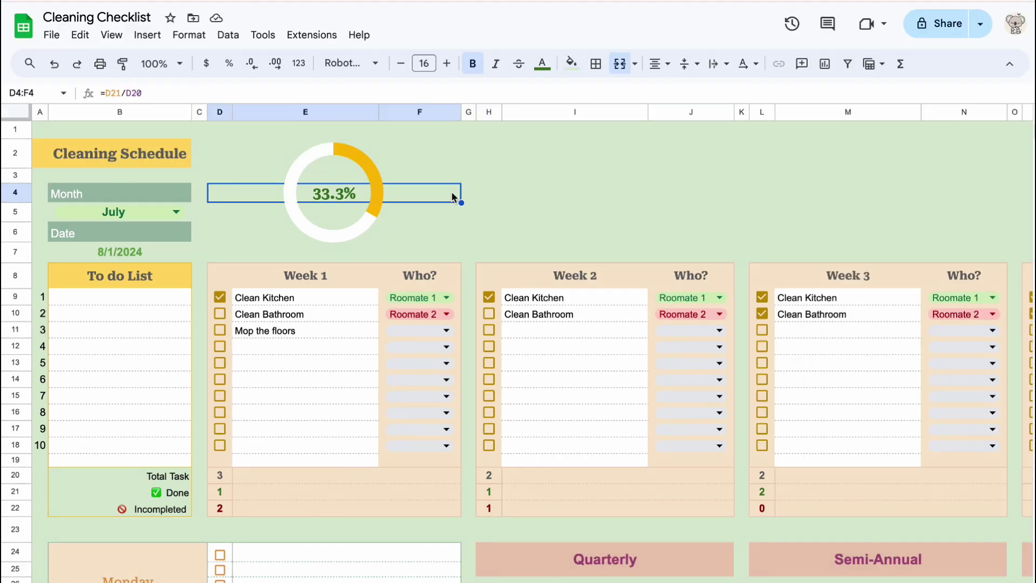
click(524, 189)
text(50.0%)
scroll(529, 193, right, 5)
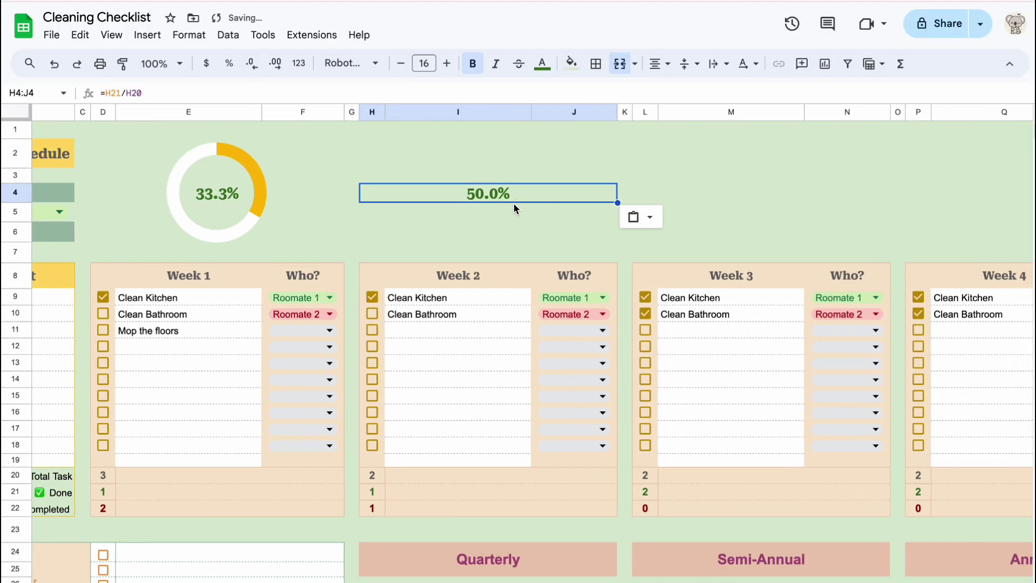
click(608, 196)
key(ctrl+v)
scroll(626, 197, right, 5)
click(723, 199)
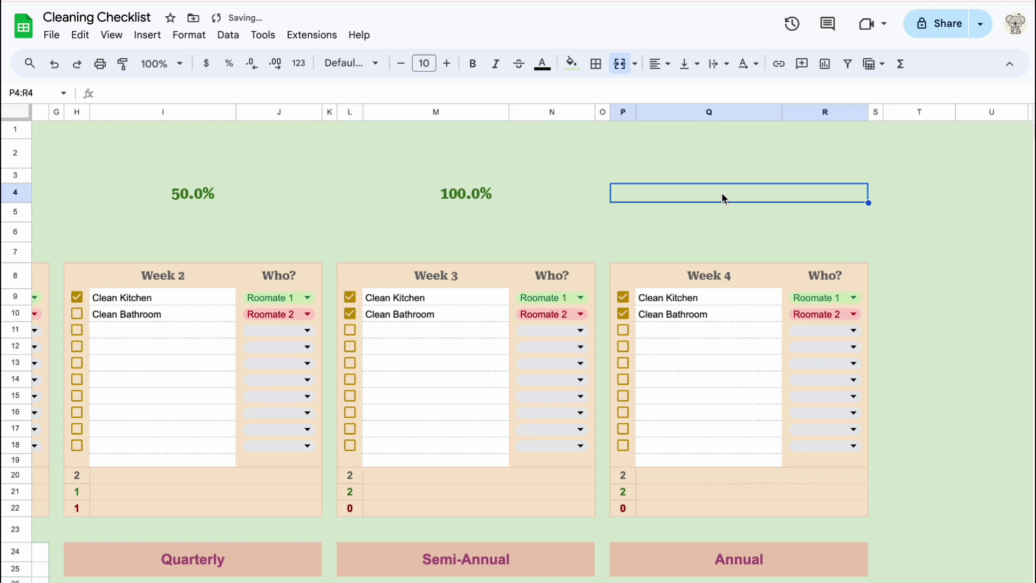
key(ctrl+v)
scroll(474, 209, left, 5)
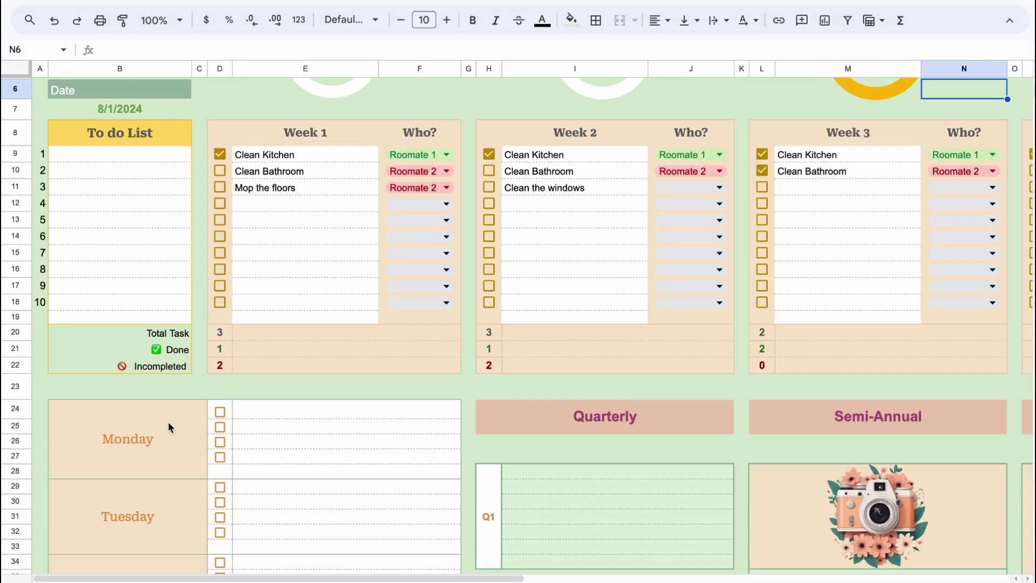
- Review the whole checklist template, from the weekly progress charts to the daily, quarterly, semi-annual and annual sections
scroll(167, 421, down, 10)
scroll(167, 422, up, 4)
scroll(167, 422, right, 2)
scroll(168, 422, right, 3)
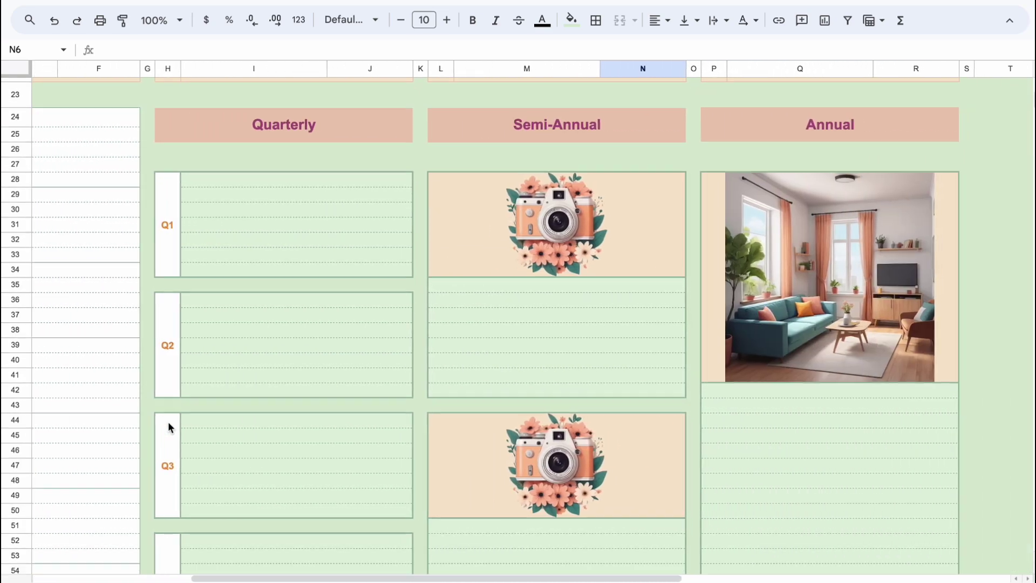
scroll(167, 422, up, 8)
scroll(168, 422, left, 5)
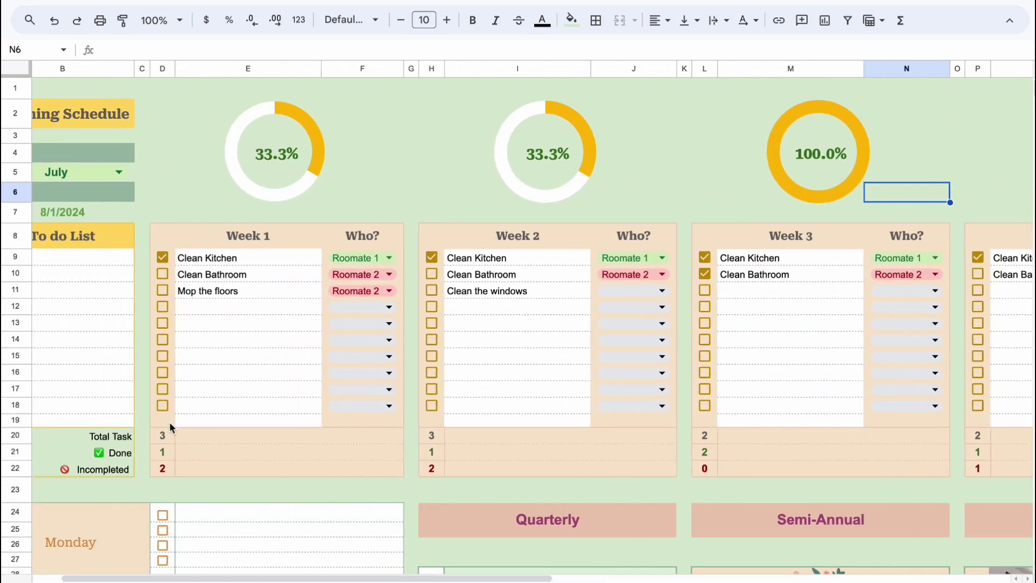
scroll(169, 421, down, 9)
scroll(169, 421, up, 2)
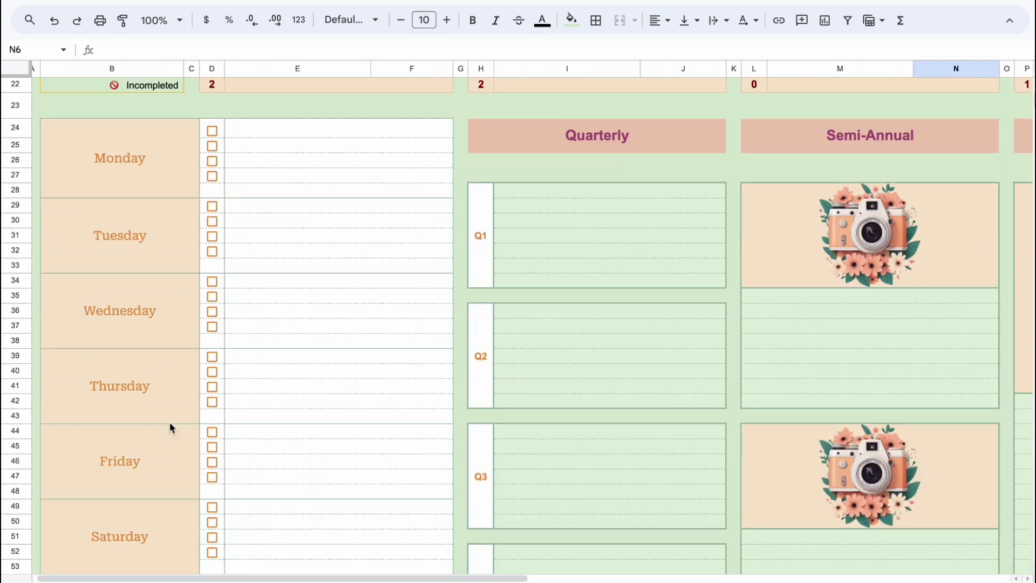
scroll(170, 421, right, 3)
scroll(168, 422, up, 7)
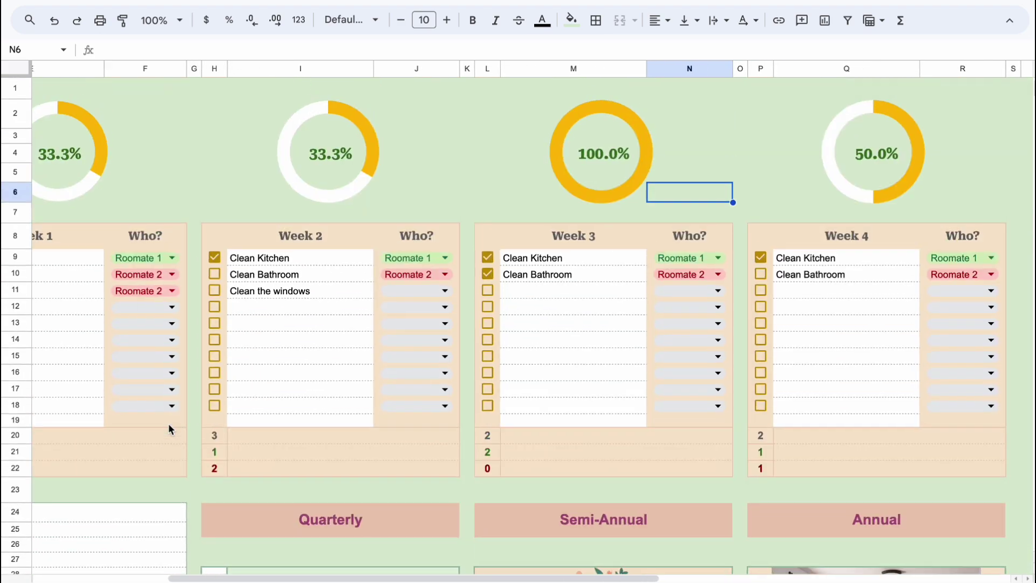